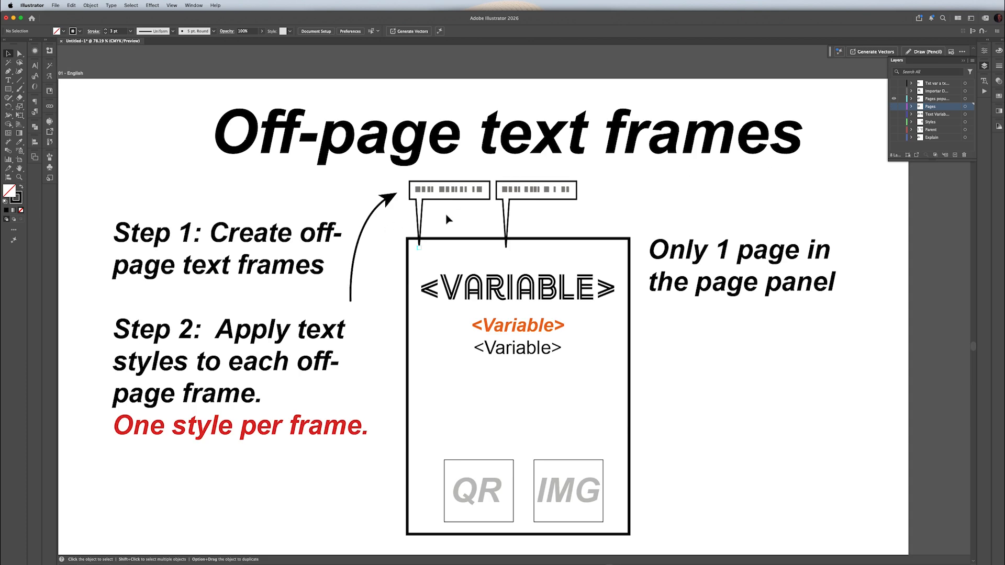
Replace the visible off-page text frames layer with the Import Data Merge layer, and that one with the Create document layer.
key(a)
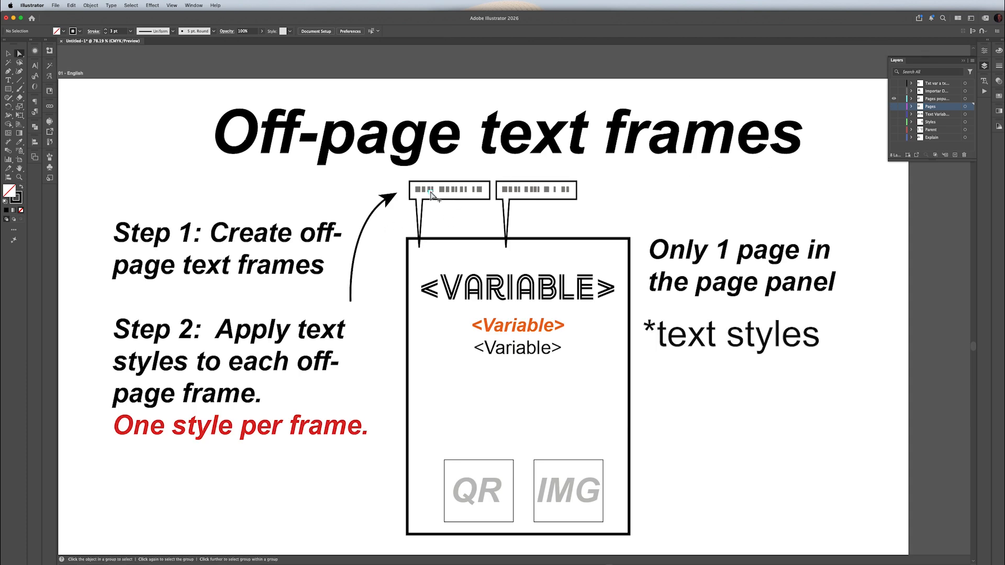
click(432, 193)
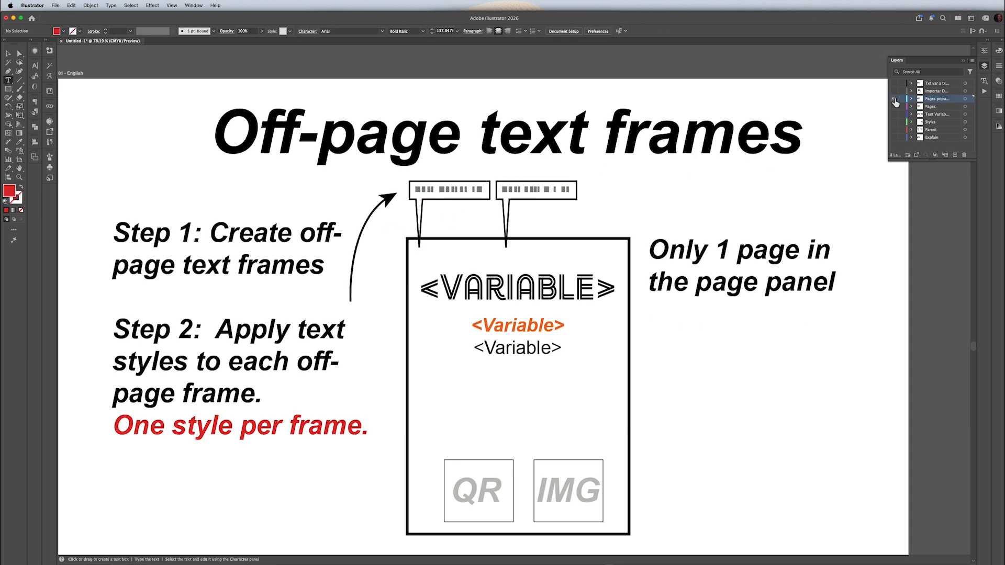
click(894, 99)
click(894, 92)
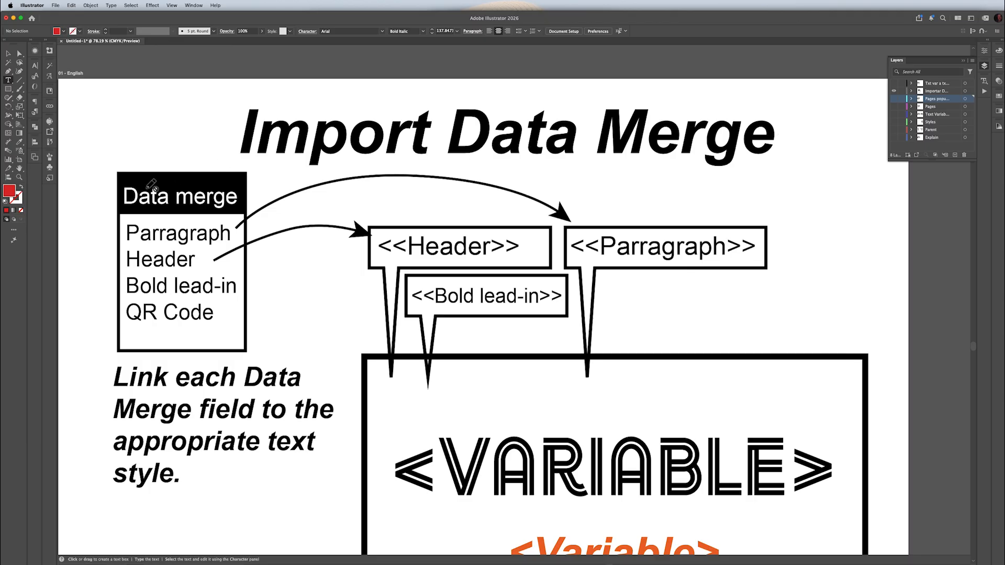
click(894, 91)
click(894, 85)
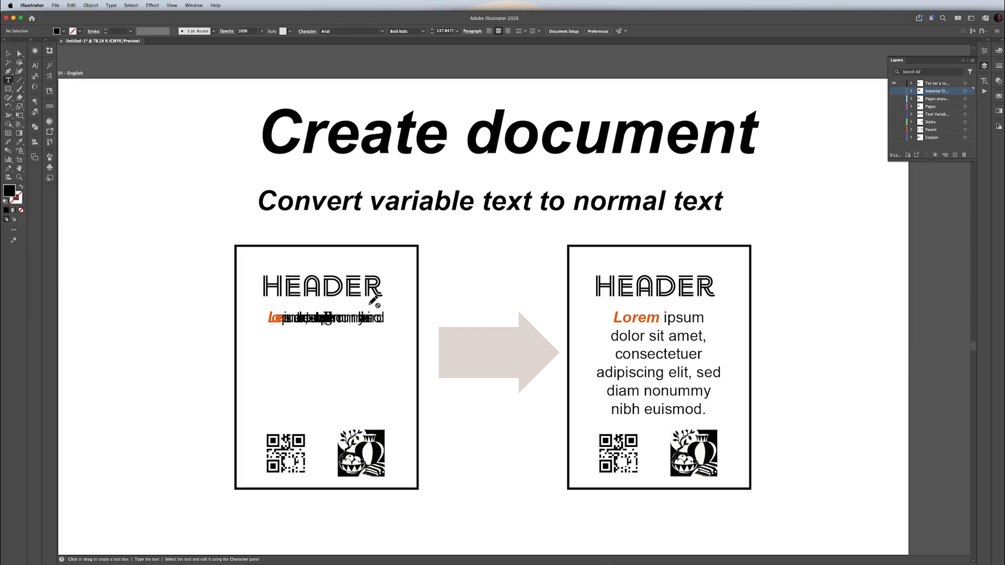
key(a)
super+click(349, 323)
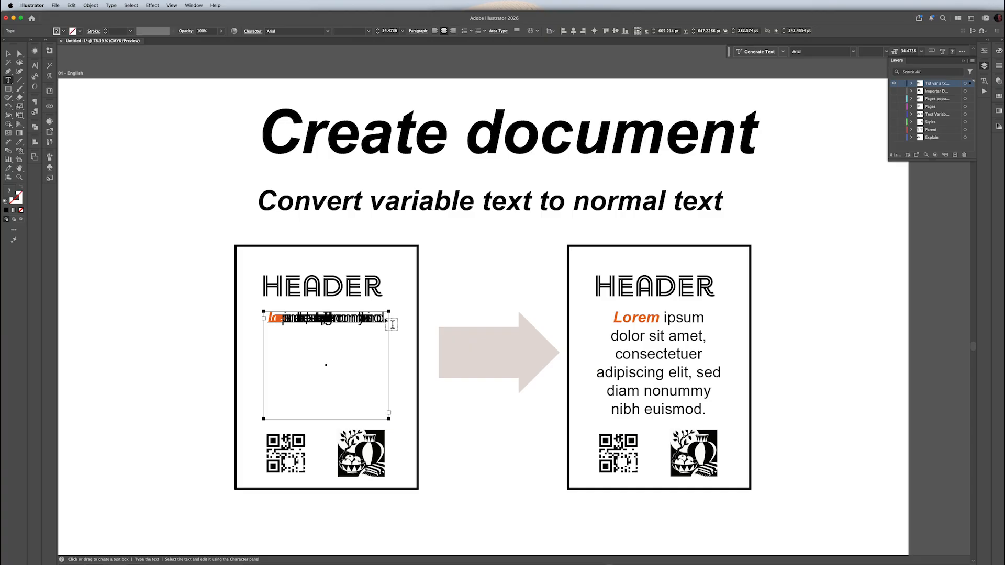
key(super+shift+a)
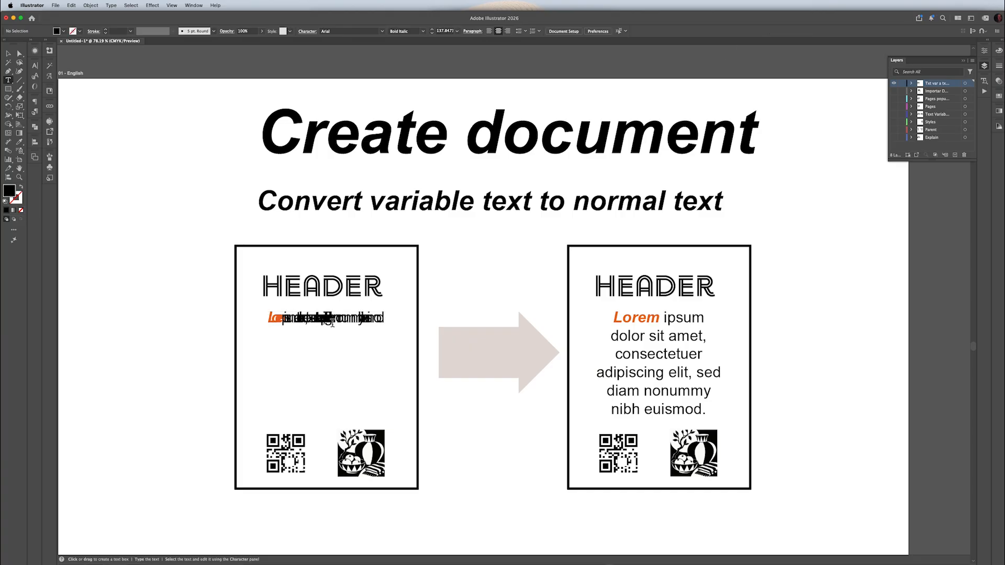
super+click(401, 206)
key(super+shift+a)
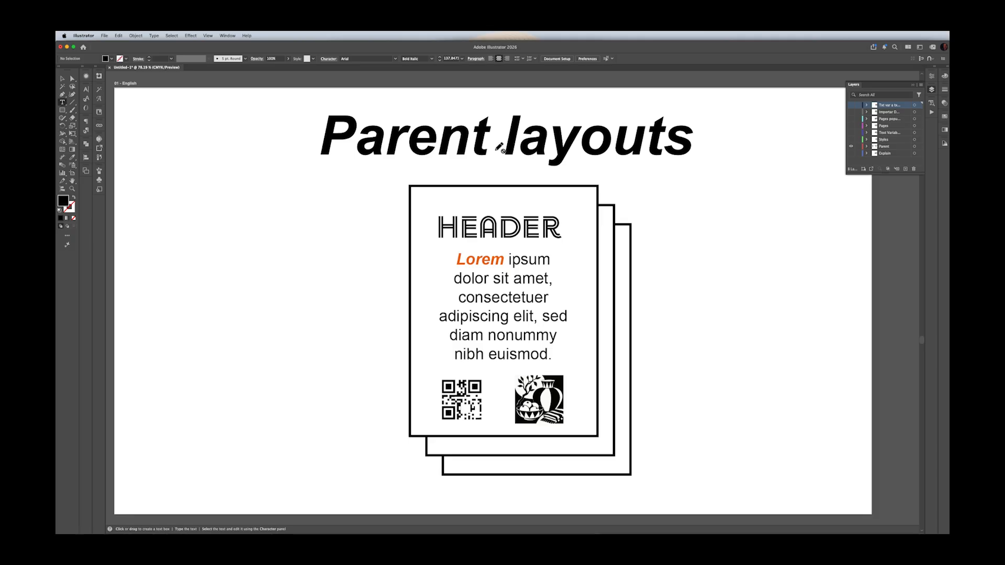
Switch to InDesign and view the layouts of the B-, C-, D- and E-Parent pages.
key(v)
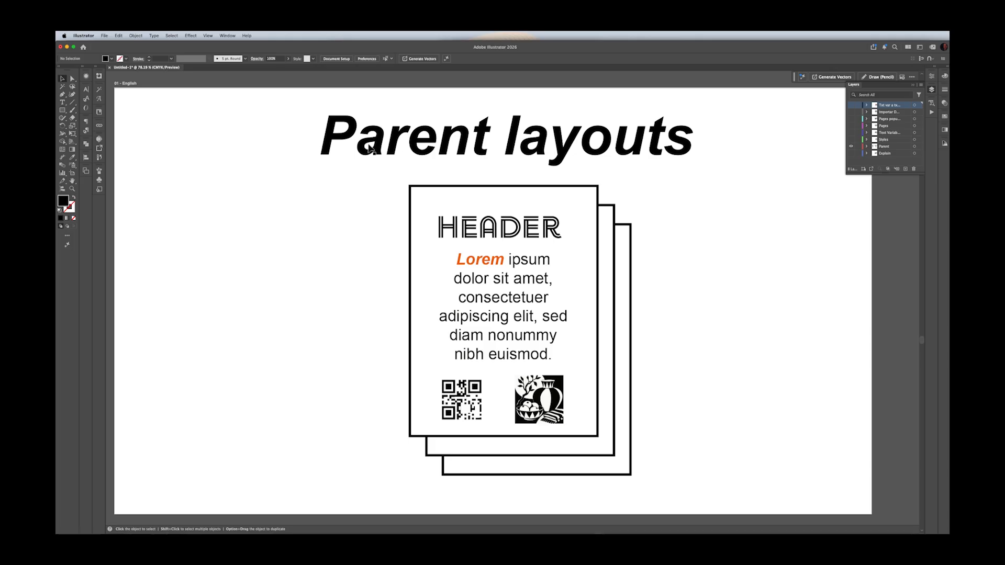
key(a)
key(super+Tab)
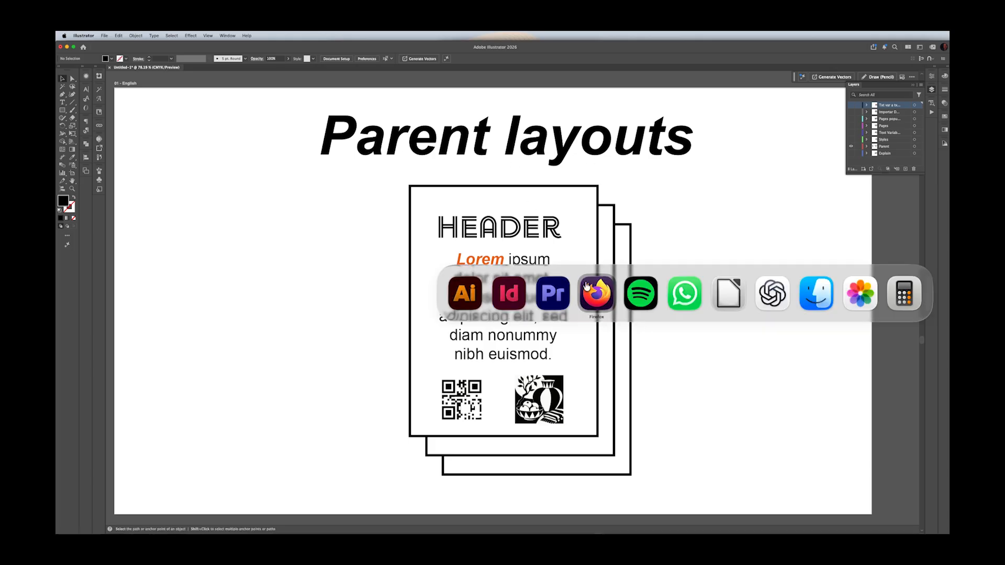
click(507, 297)
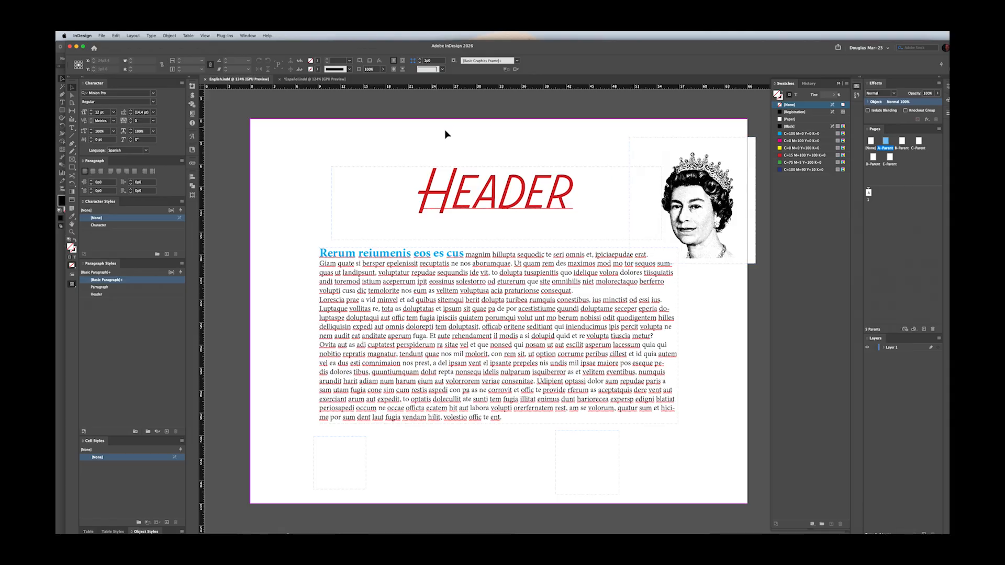
double_click(904, 150)
double_click(919, 150)
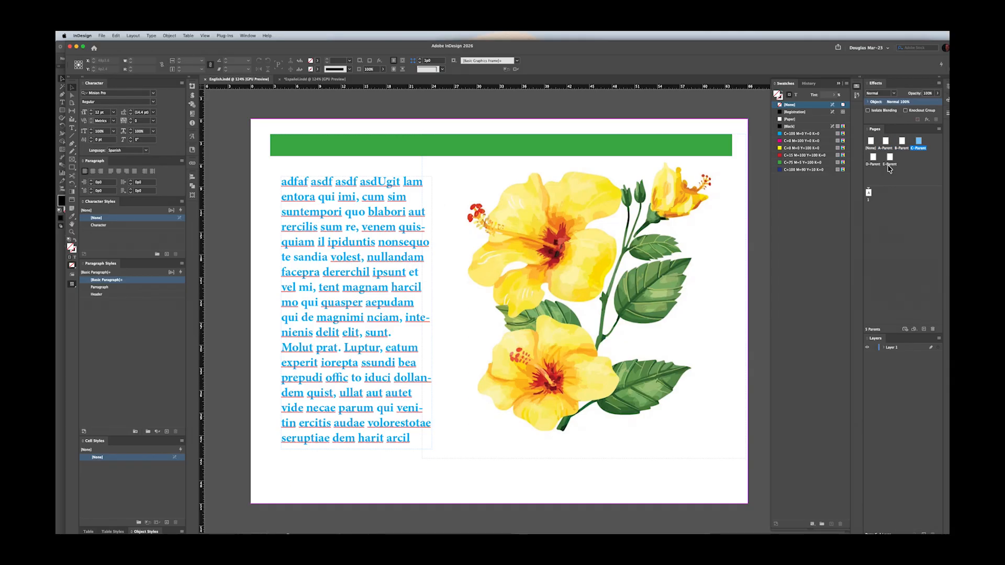
double_click(872, 157)
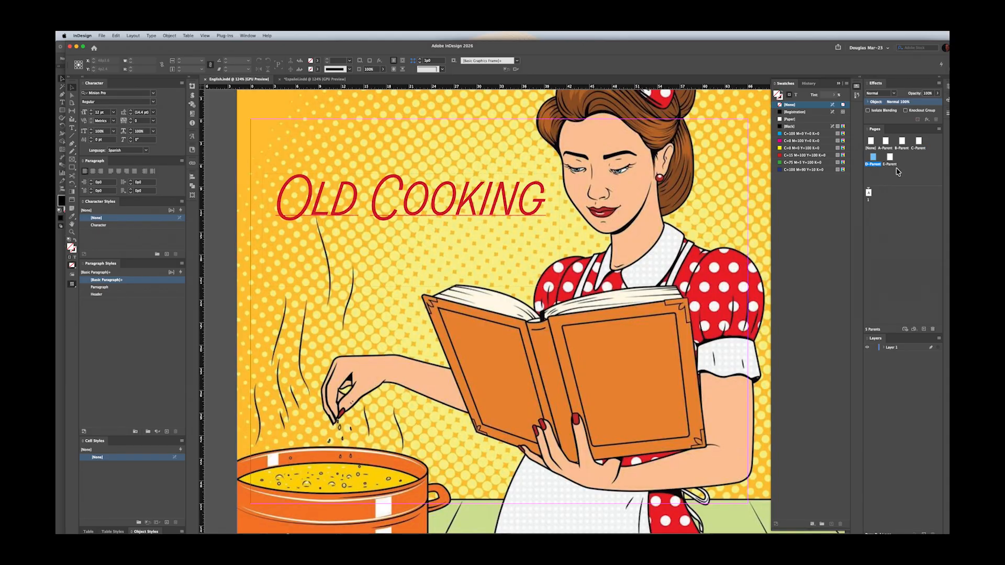
double_click(893, 166)
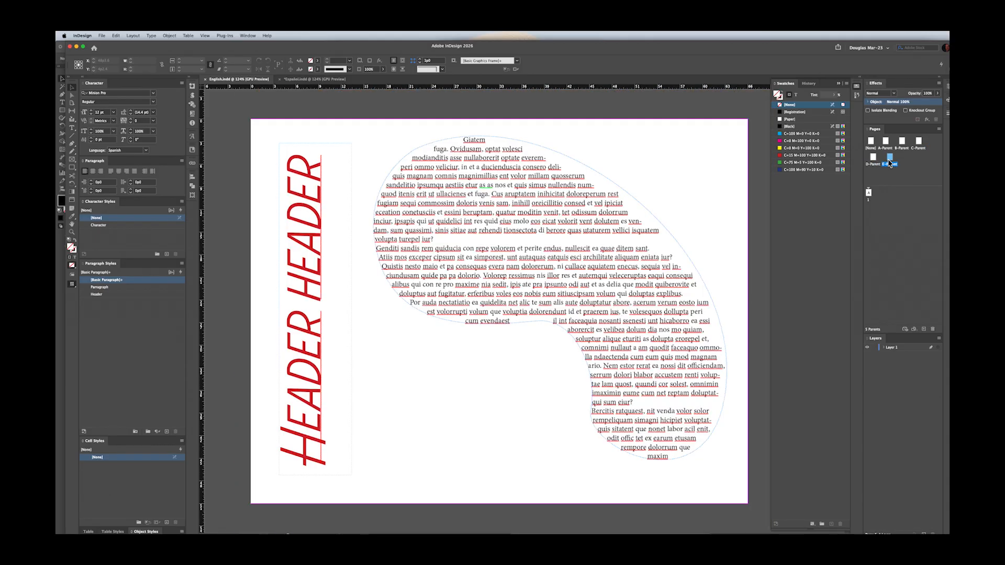
Open A-Parent and inspect the styles applied to its header, body text and blue lead-in.
double_click(886, 151)
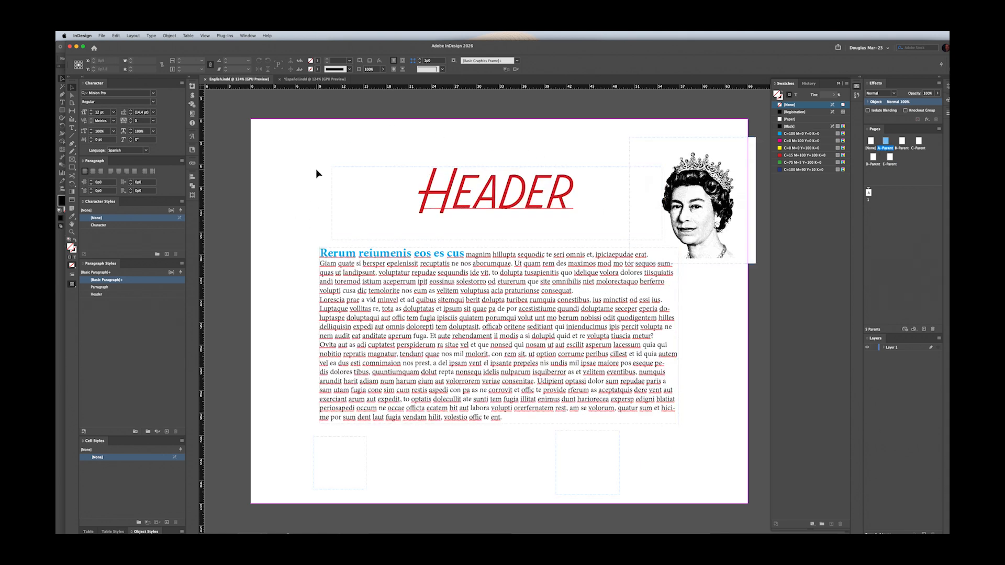
key(t)
double_click(518, 190)
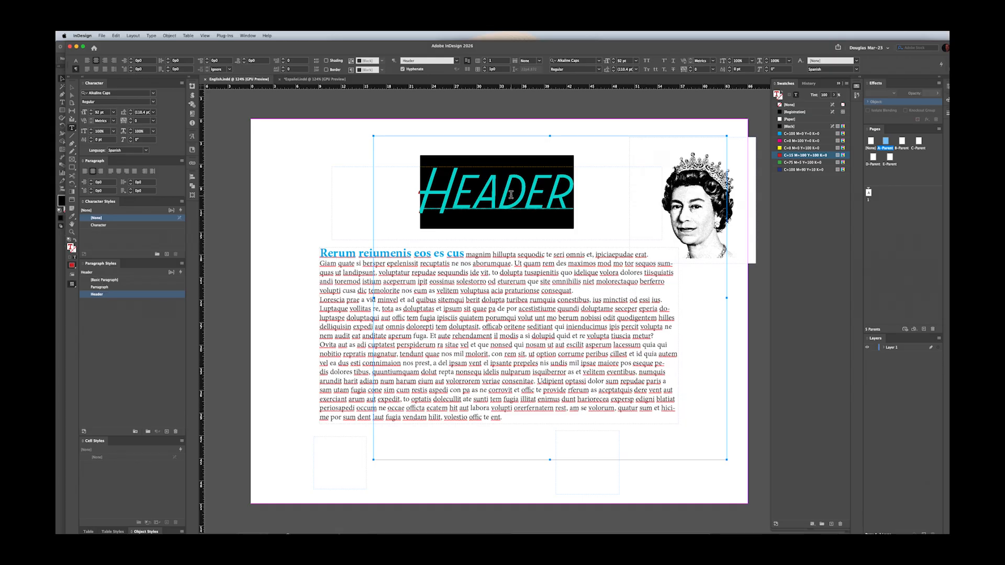
drag(497, 283, 568, 354)
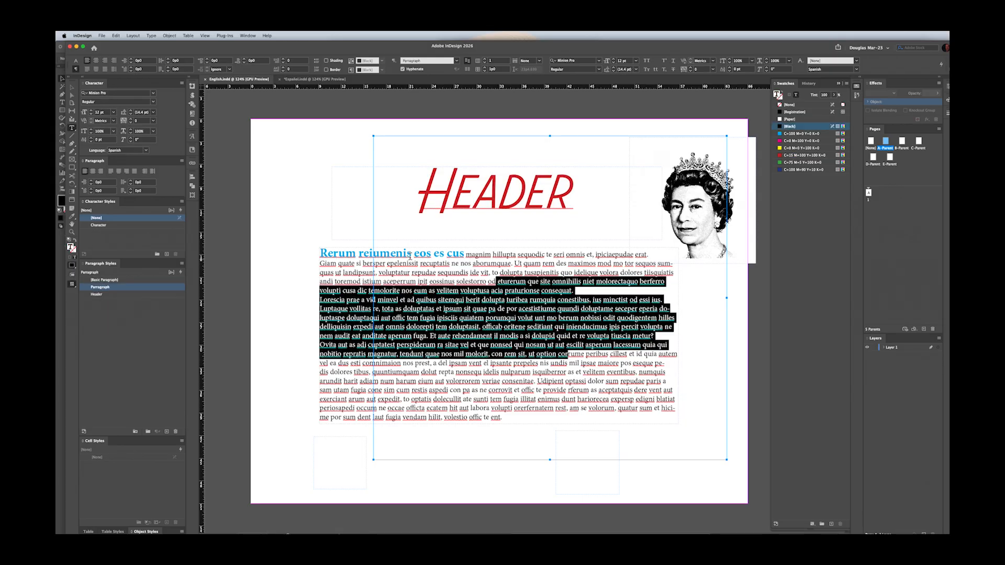
drag(410, 255, 346, 255)
click(86, 225)
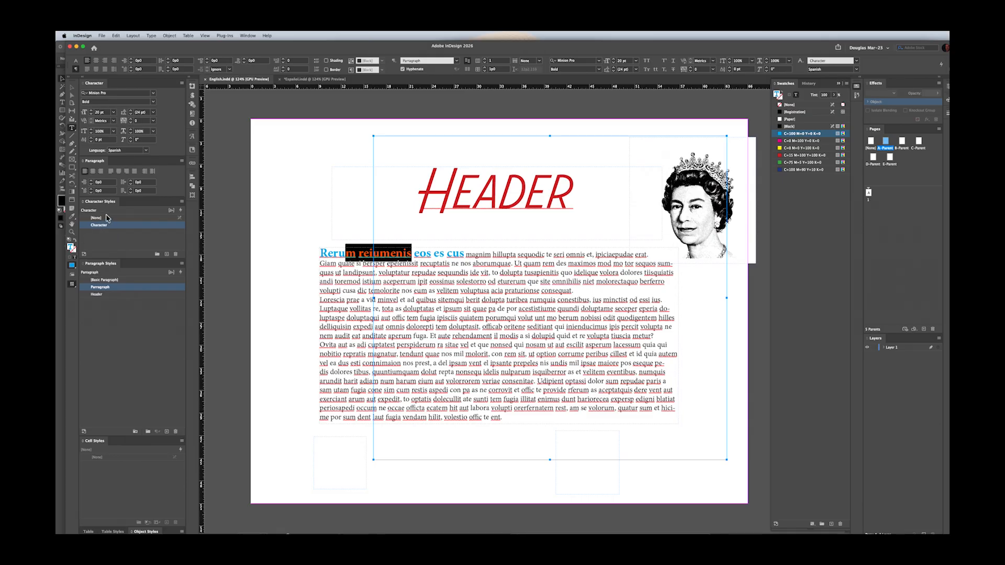
Inspect the styles of the body text on B-Parent and C-Parent.
double_click(902, 151)
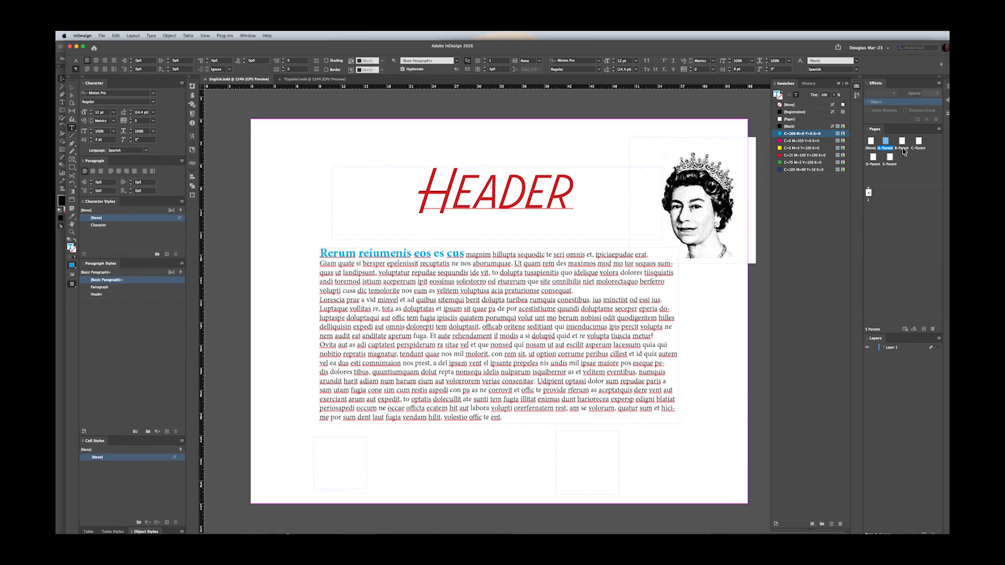
drag(359, 225, 580, 324)
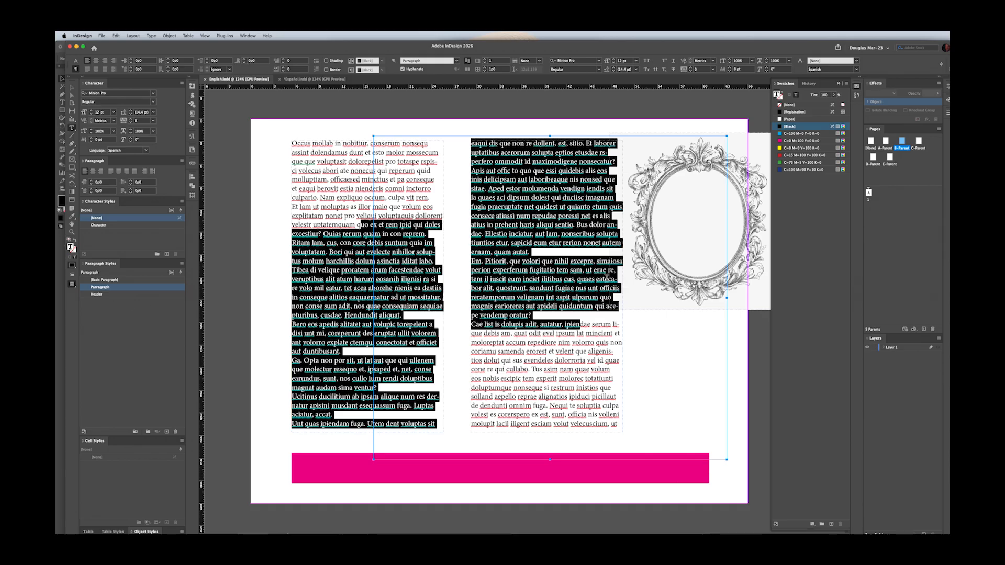
double_click(920, 152)
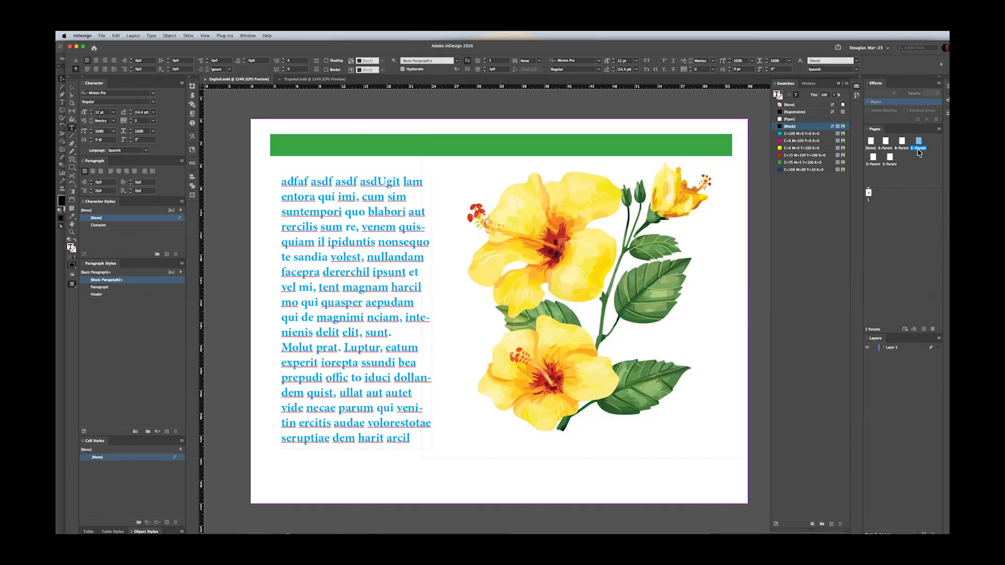
drag(333, 212, 377, 363)
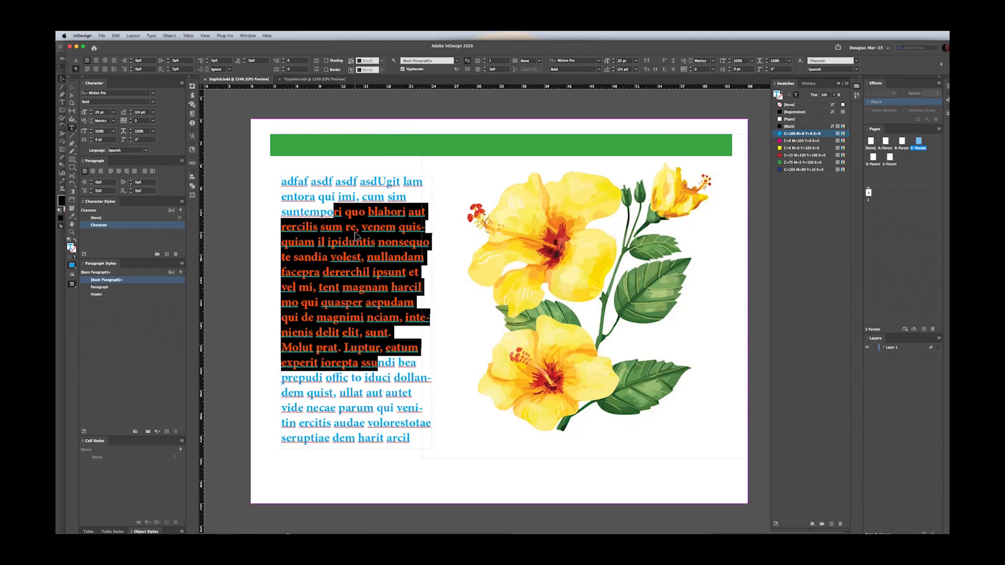
key(Escape)
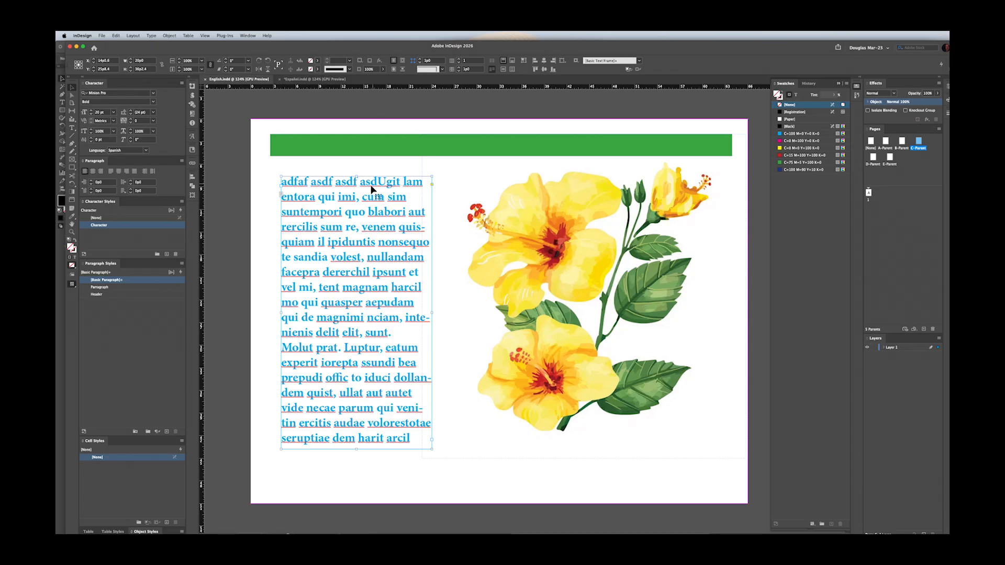
Select all the text in the C-Parent text frame and set its paragraph style.
double_click(338, 221)
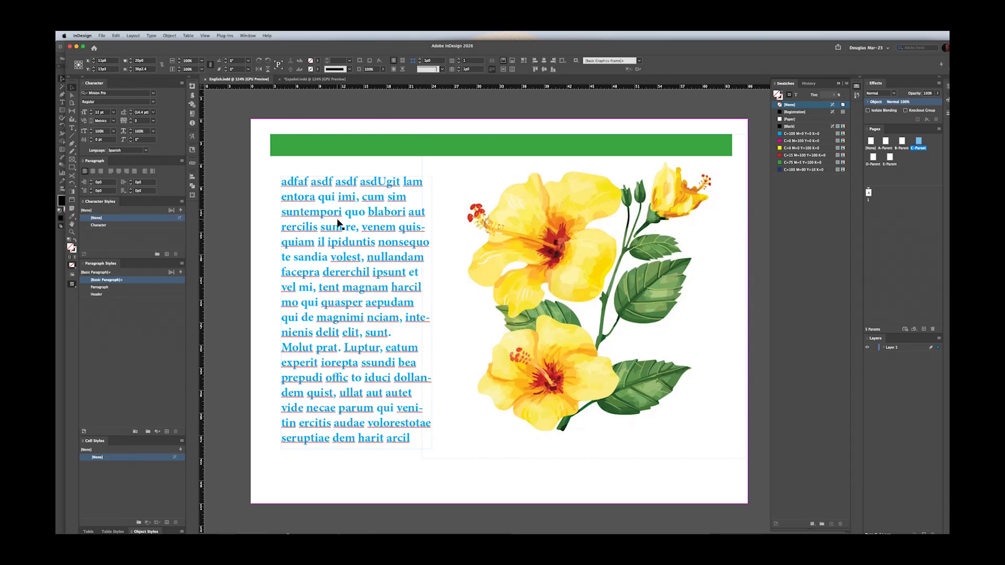
key(super+a)
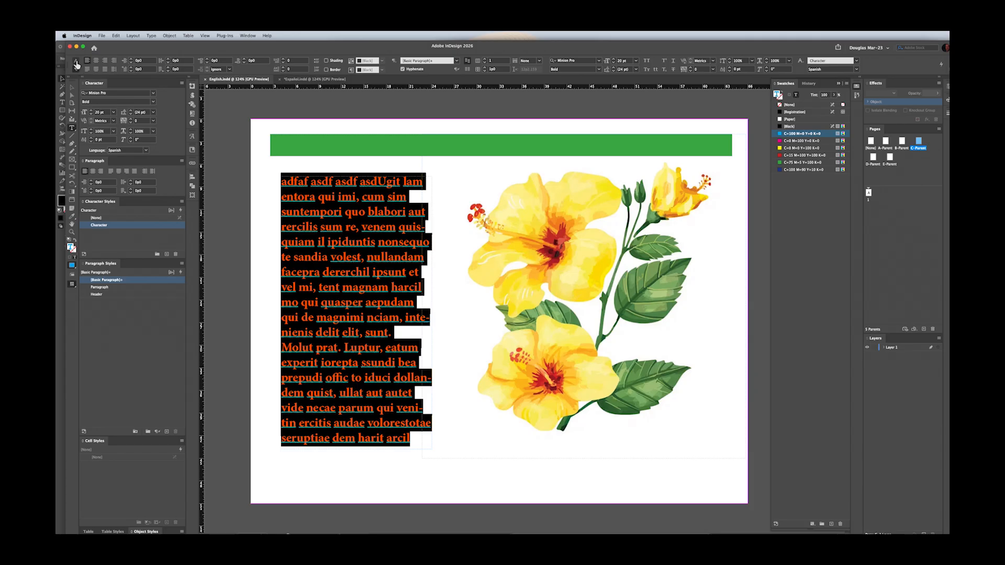
click(456, 61)
click(421, 61)
click(256, 287)
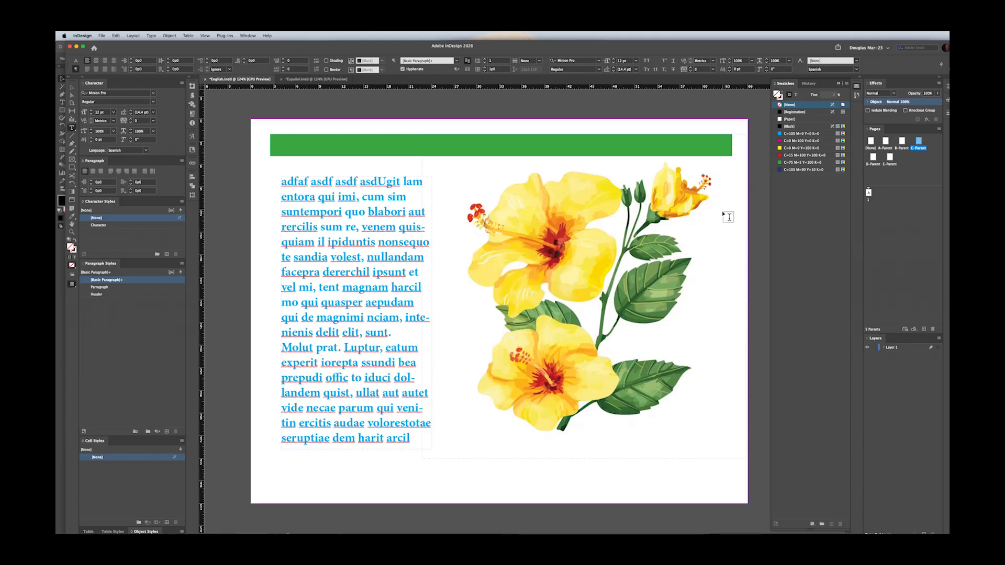
Move the Old Cooking header on D-Parent slightly down and to the right, and check its text style.
double_click(876, 166)
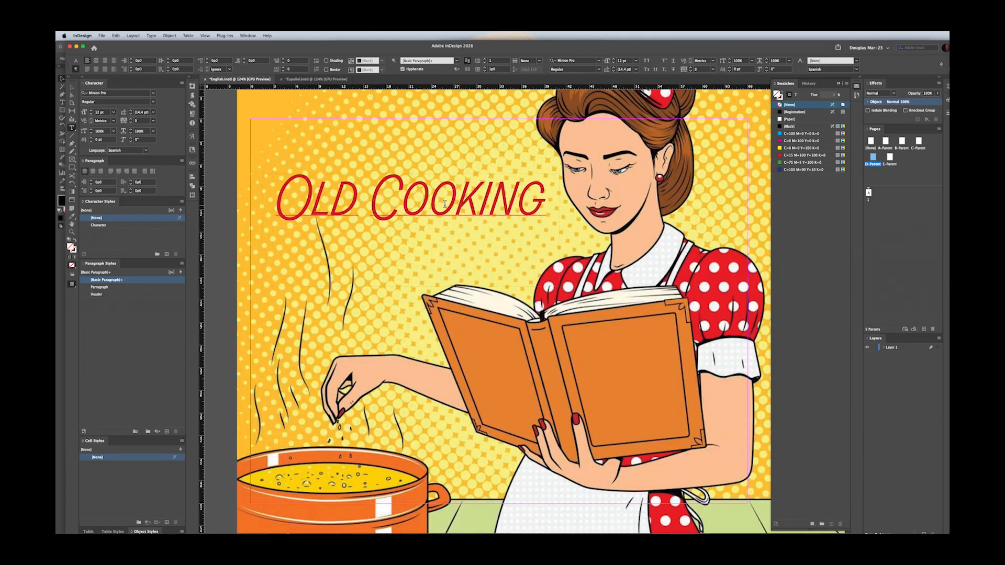
key(a)
drag(405, 204, 410, 213)
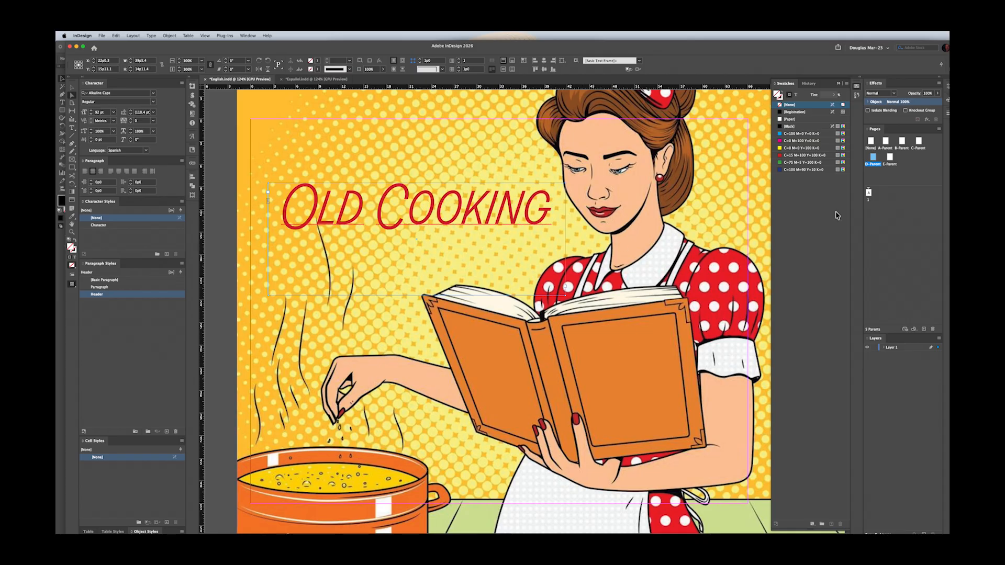
double_click(411, 224)
key(super+a)
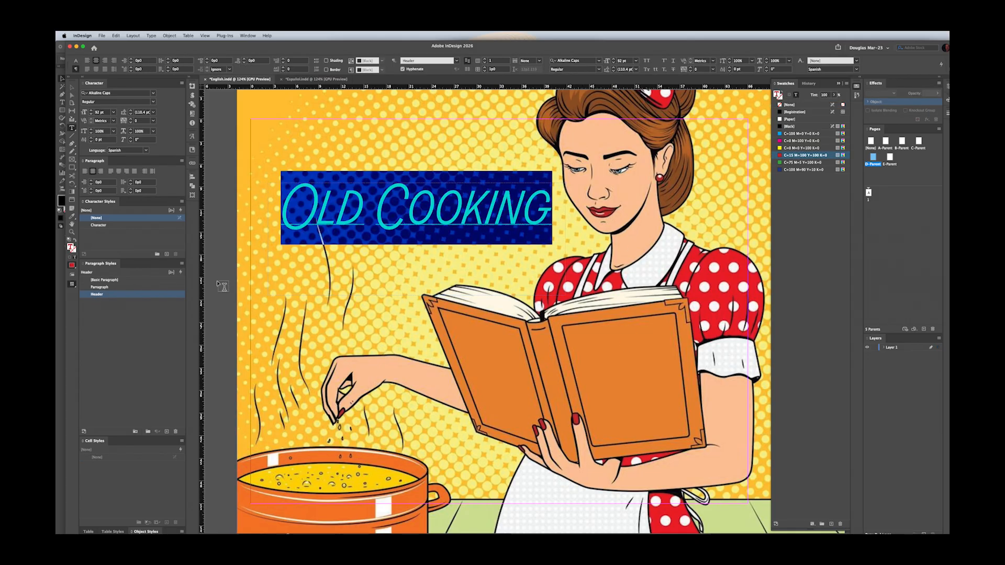
click(575, 229)
On E-Parent, add a wide, shallow text frame below the curved text containing "ad asdf asdf asd asf asdfa".
double_click(889, 156)
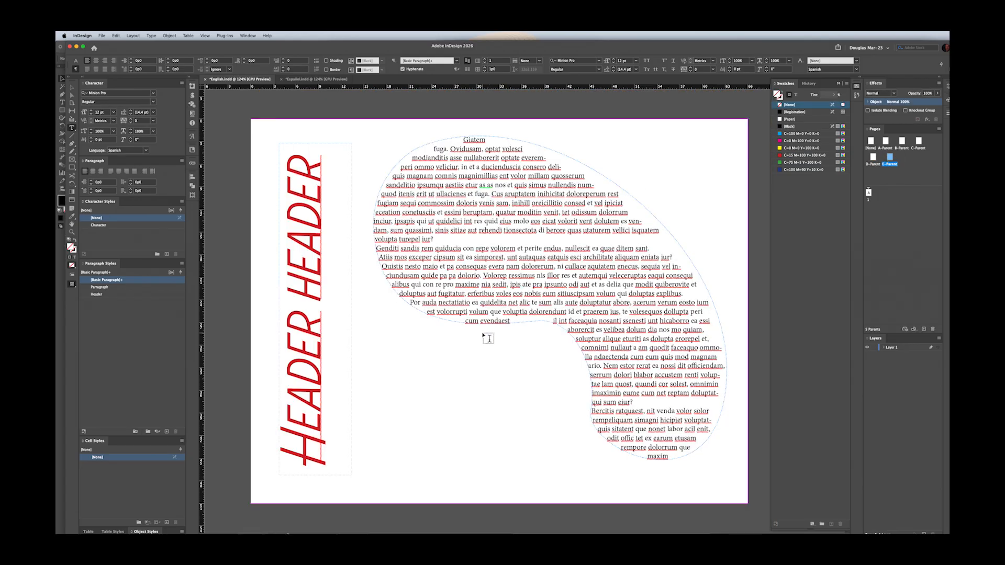
drag(383, 345, 561, 376)
text(ad)
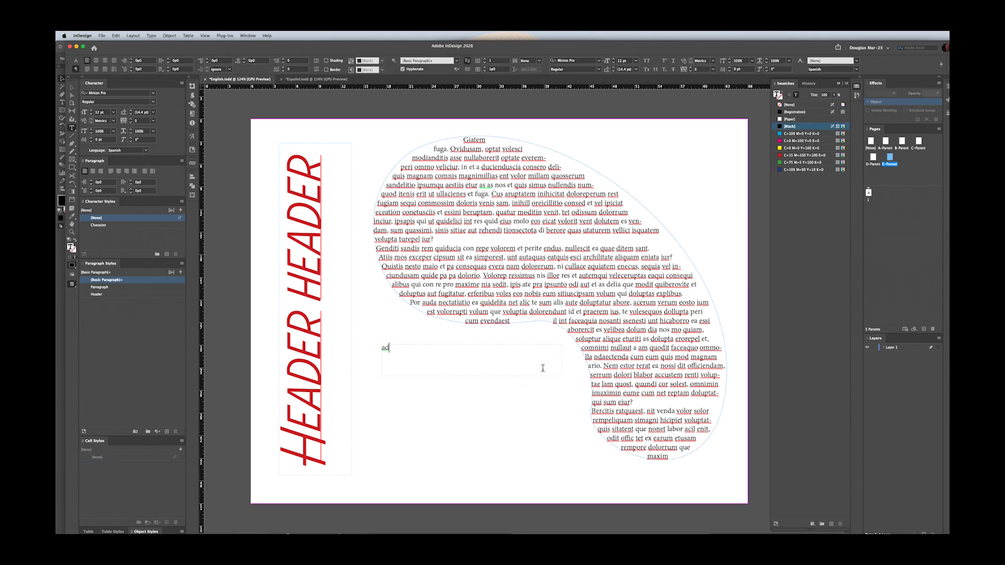
text( asdf asdf asd asf asdfa)
Apply the Character style to all the text in the new E-Parent frame.
key(super+a)
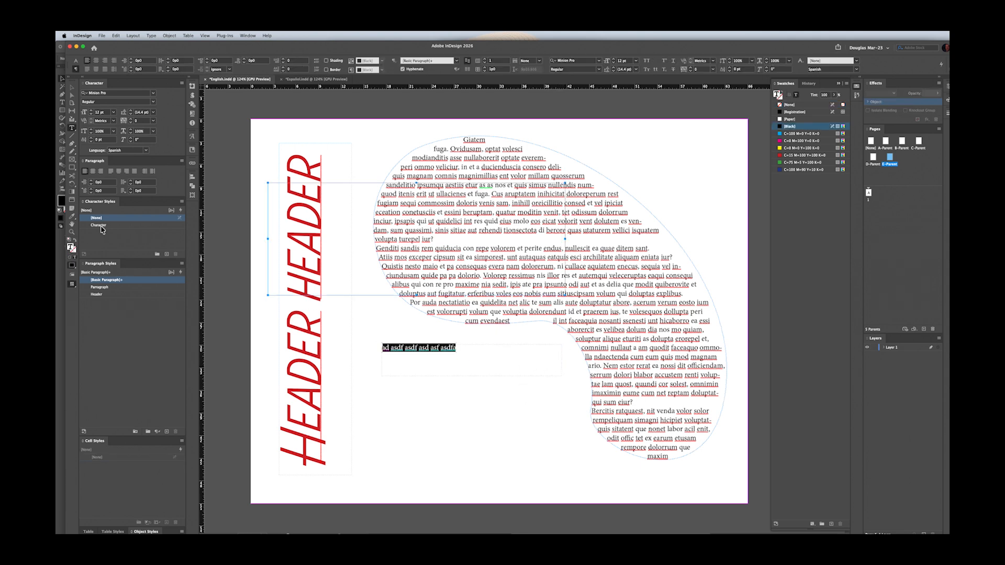
click(100, 225)
click(182, 265)
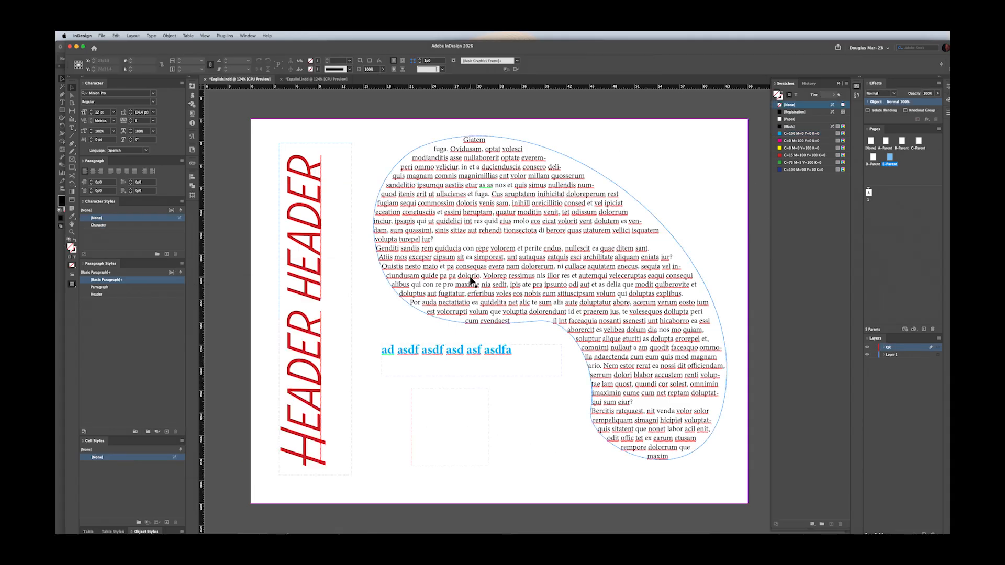
Switch to Illustrator, hide the Parent layer and show the Styles layer.
key(super+Tab)
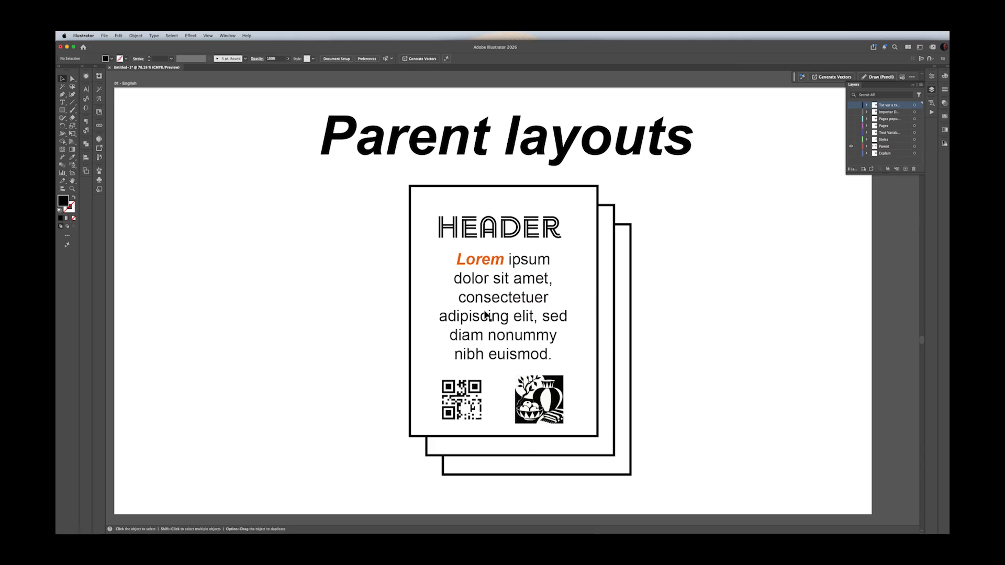
click(852, 146)
click(852, 139)
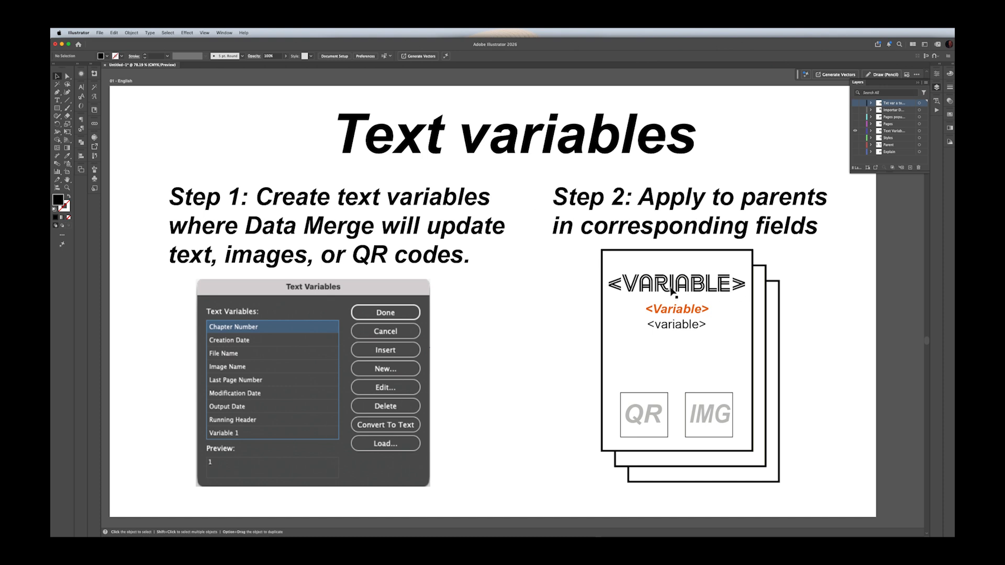
Switch to InDesign and delete all the predefined text variables from the document.
key(super+Tab)
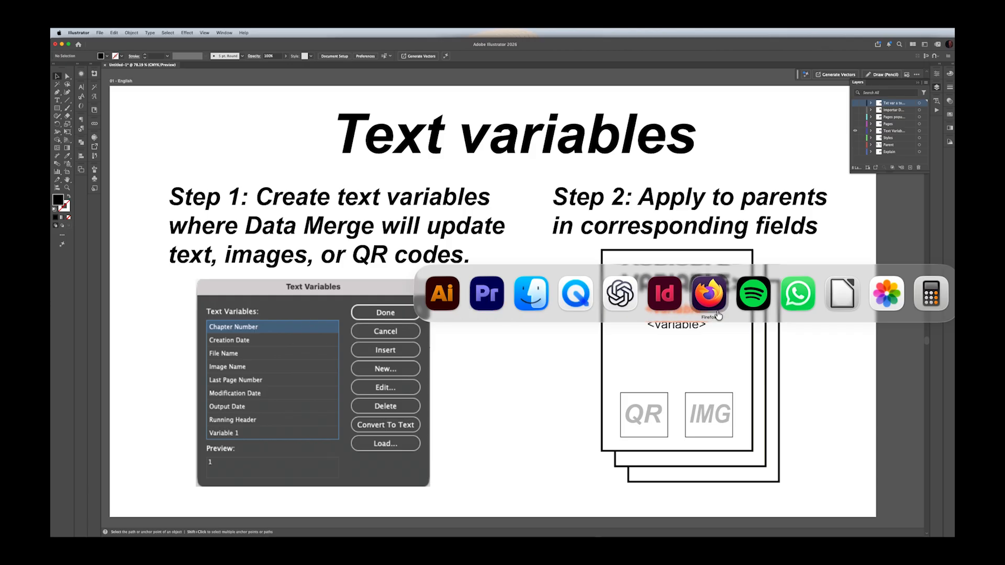
click(660, 297)
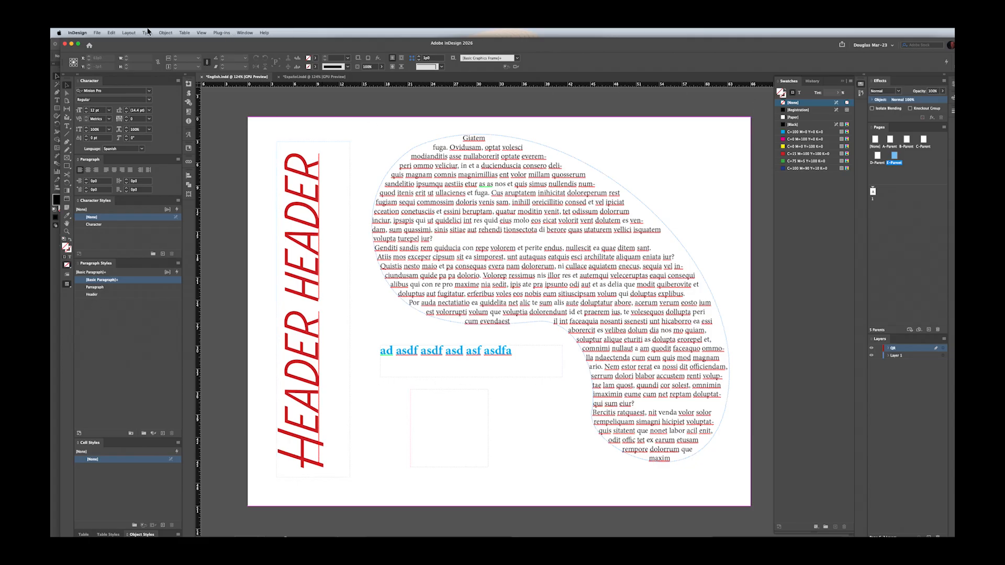
click(130, 33)
click(146, 32)
click(147, 32)
mouse_move(155, 255)
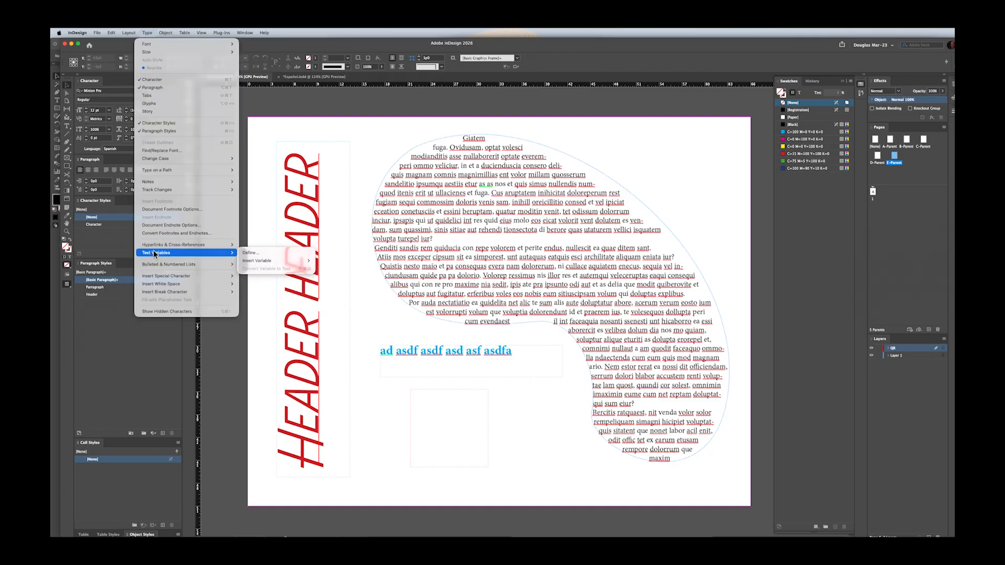
click(247, 254)
click(407, 249)
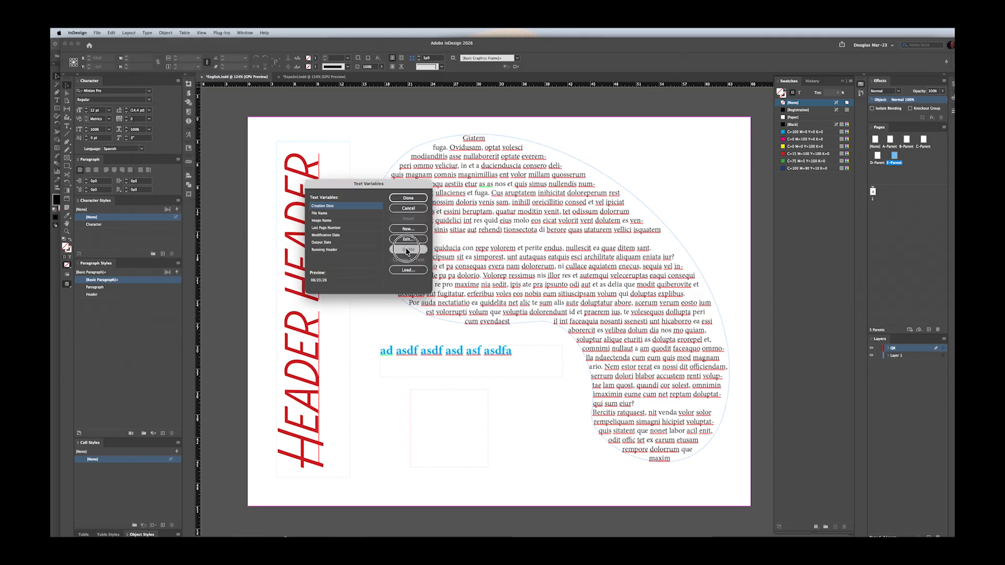
click(407, 250)
click(407, 249)
click(407, 250)
click(406, 250)
click(406, 250)
click(407, 250)
click(406, 249)
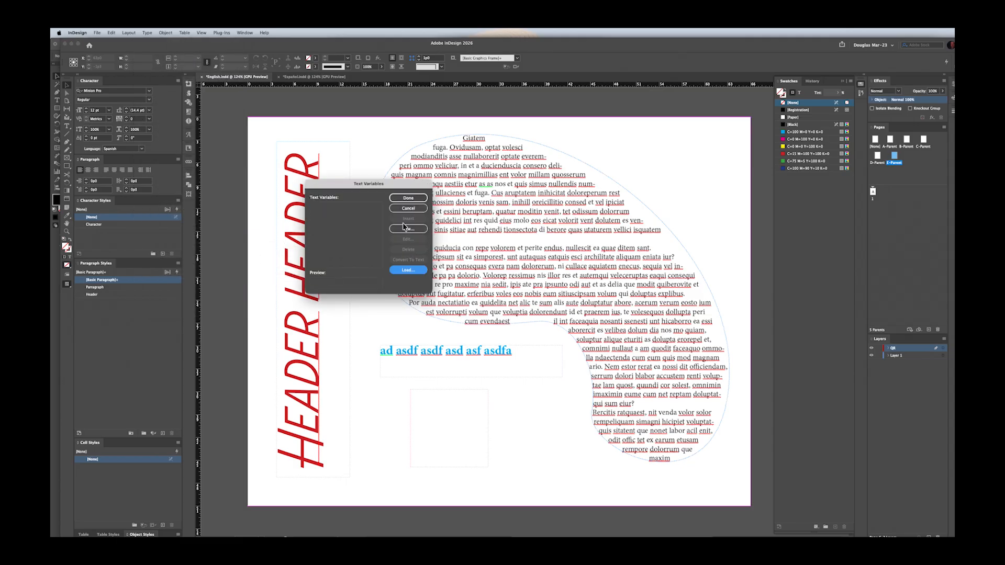
Create a text variable named Character, with type Running Header (Character Style) and the Character style.
click(417, 231)
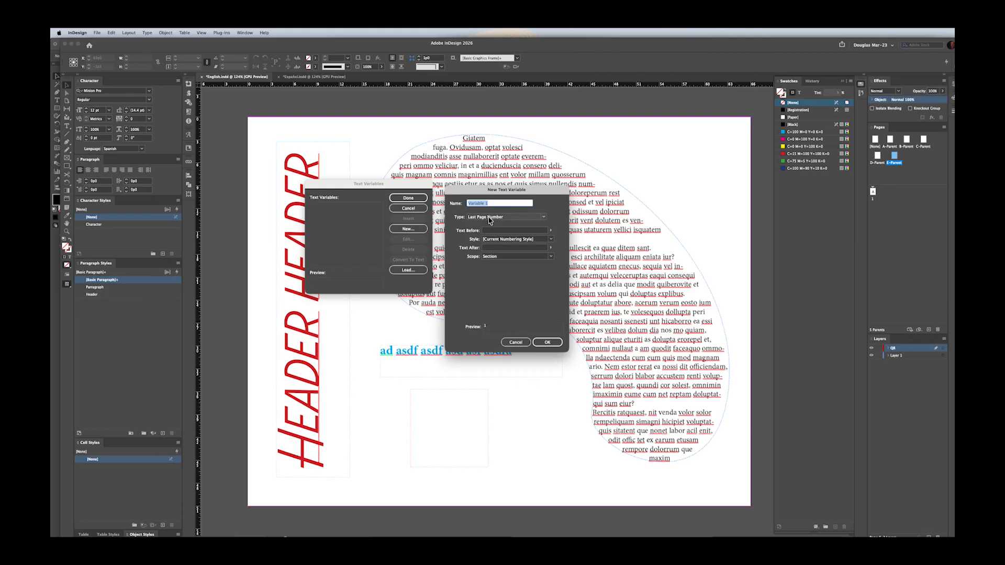
click(499, 218)
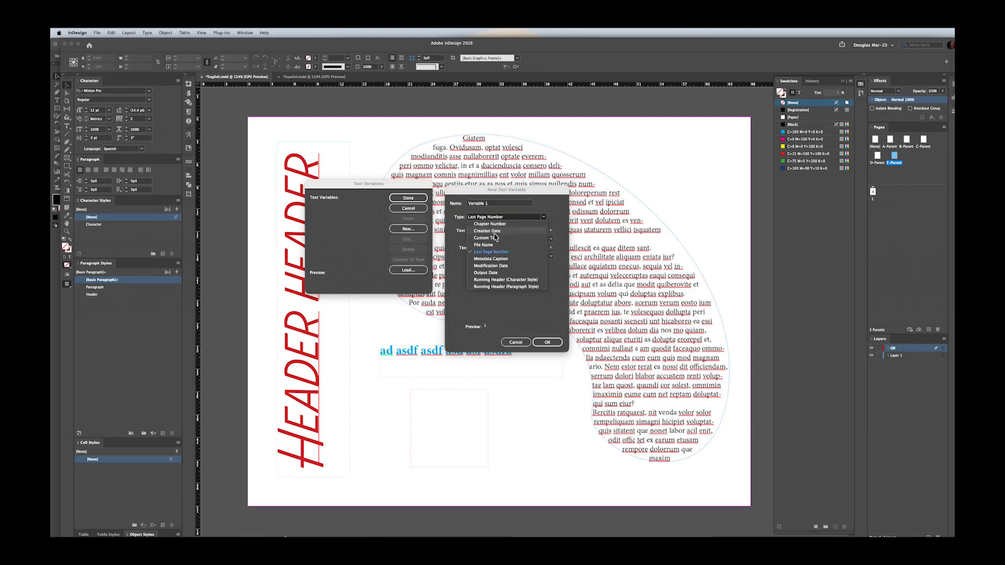
click(490, 280)
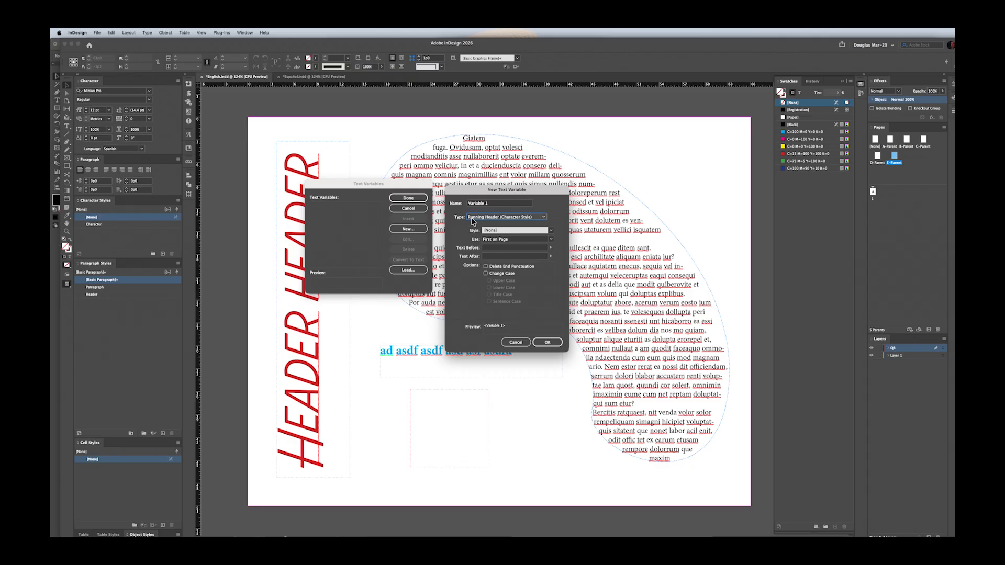
double_click(495, 204)
triple_click(494, 204)
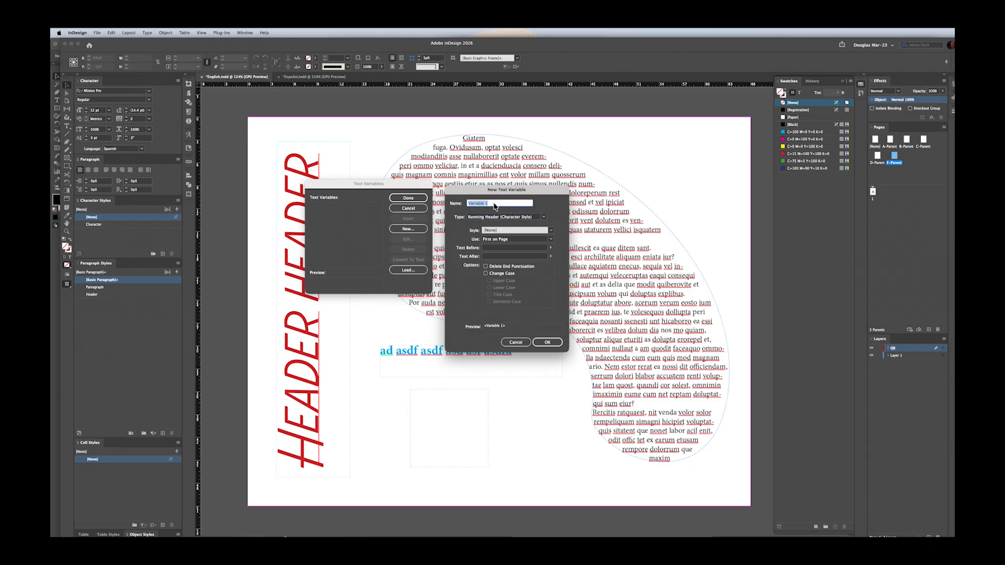
text(cter)
click(512, 230)
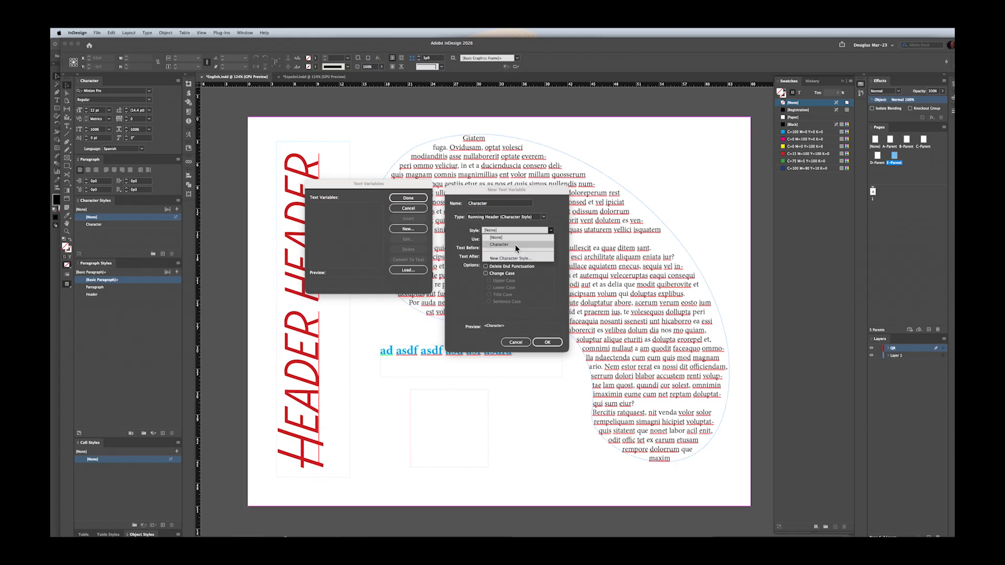
click(500, 243)
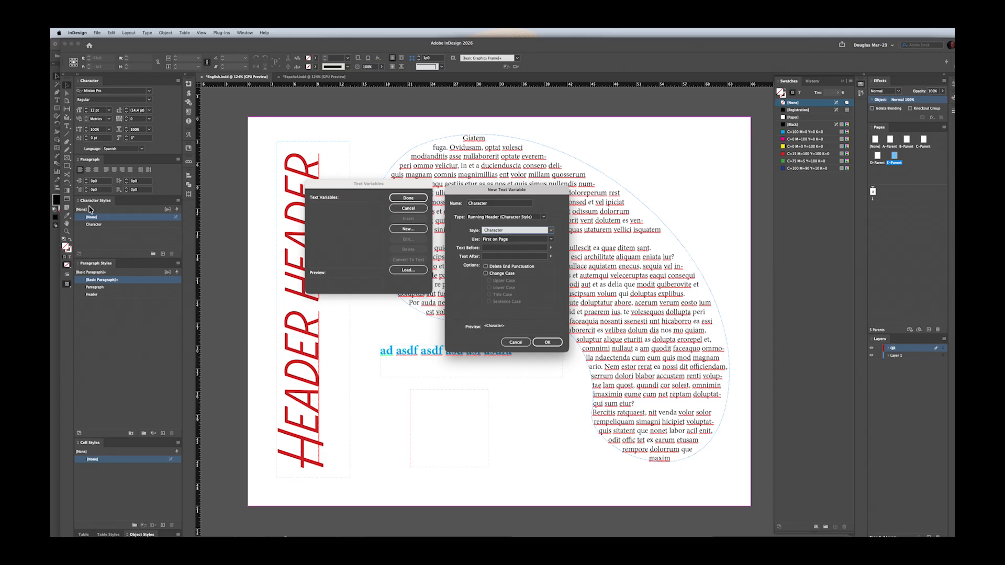
click(499, 232)
click(501, 246)
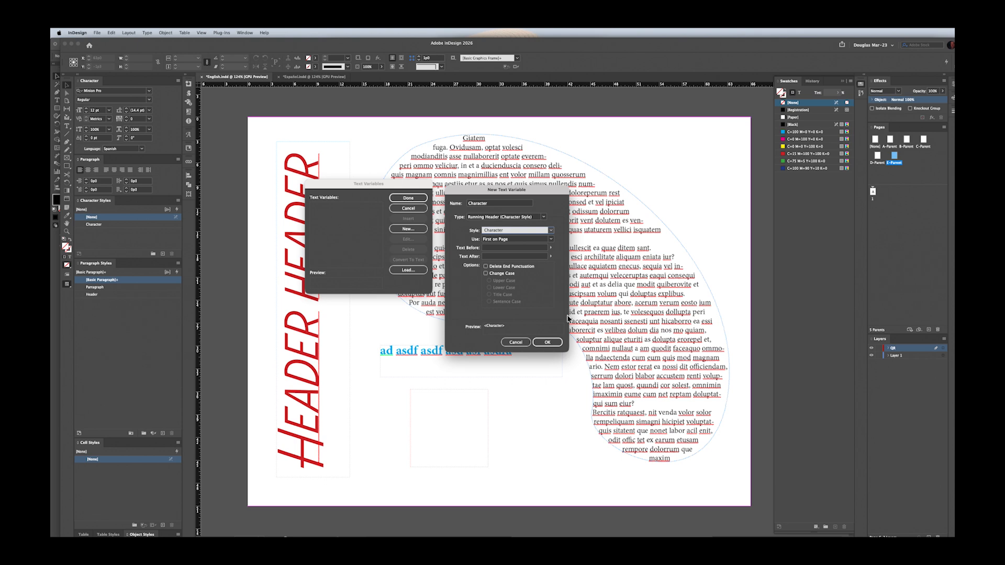
click(547, 343)
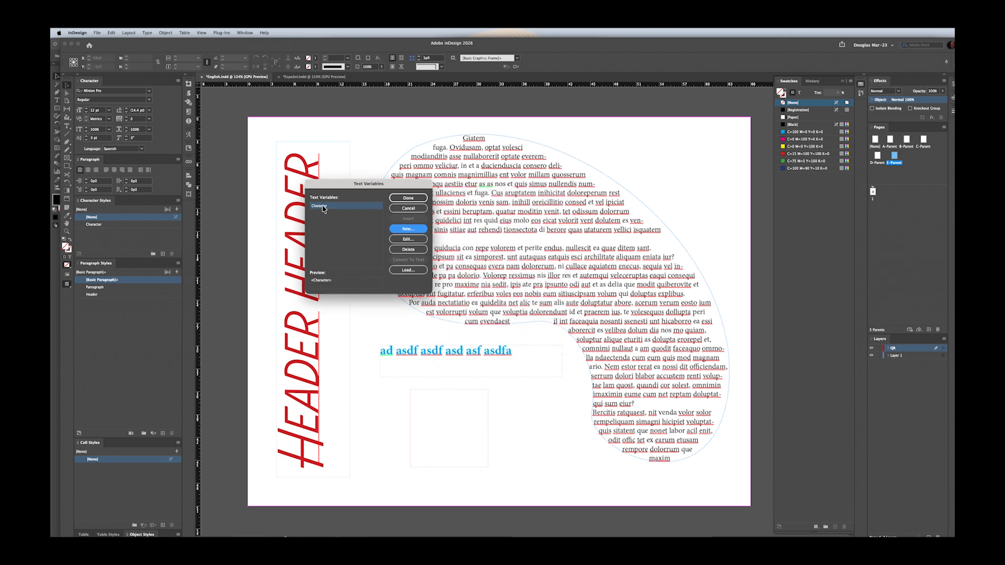
Create a text variable named Paragraph, with type Running Header (Paragraph Style) and the Parragraph style.
click(409, 229)
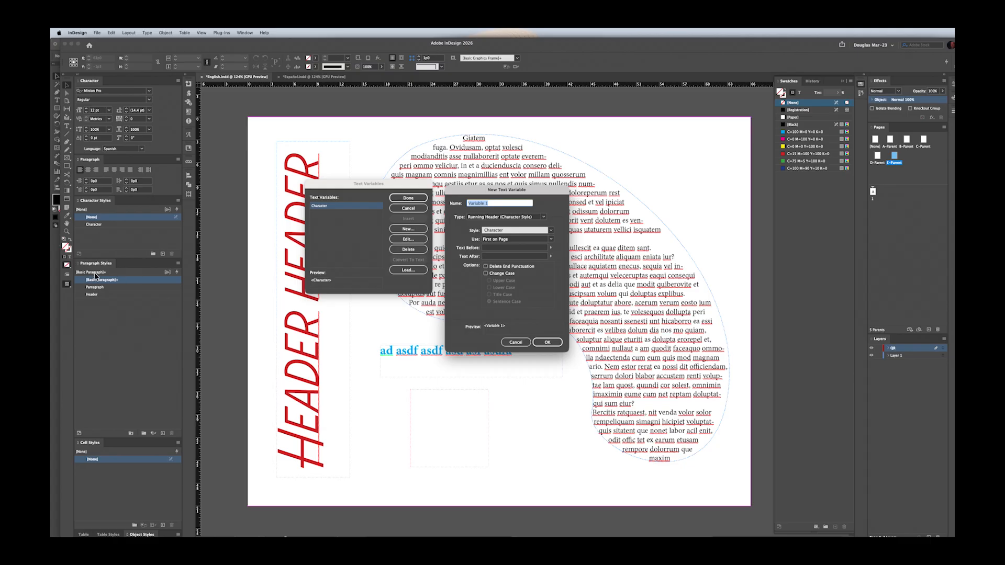
click(503, 218)
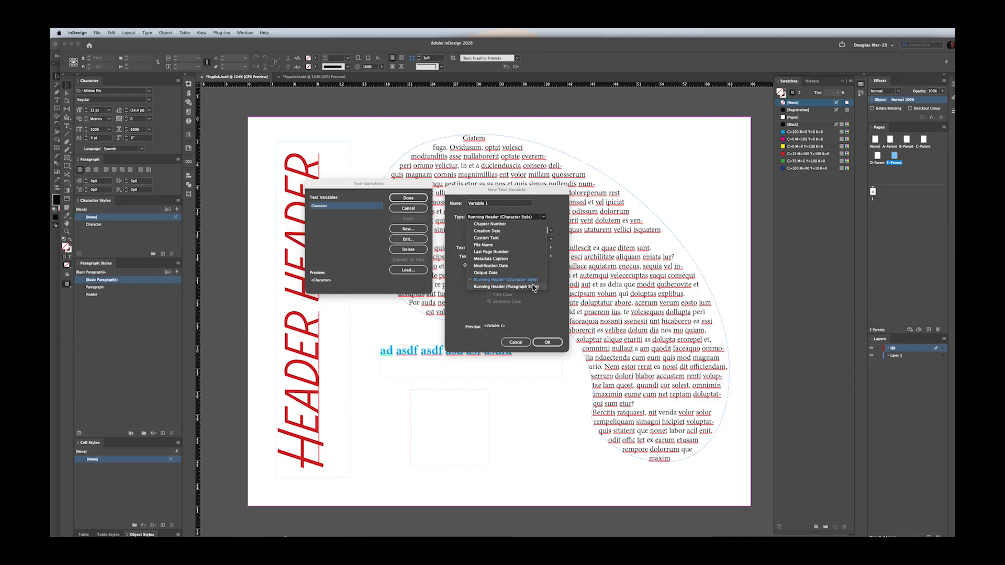
click(486, 287)
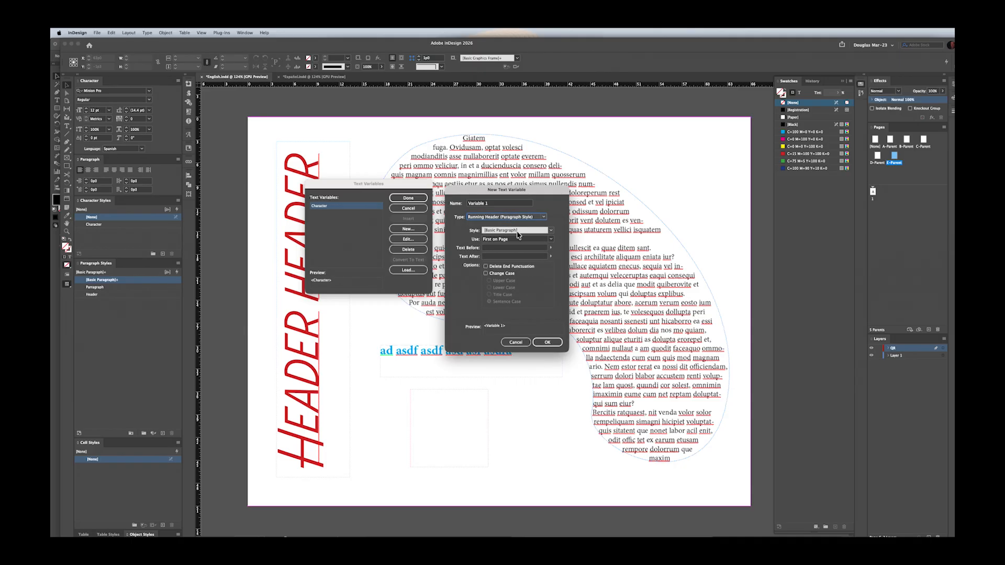
click(552, 231)
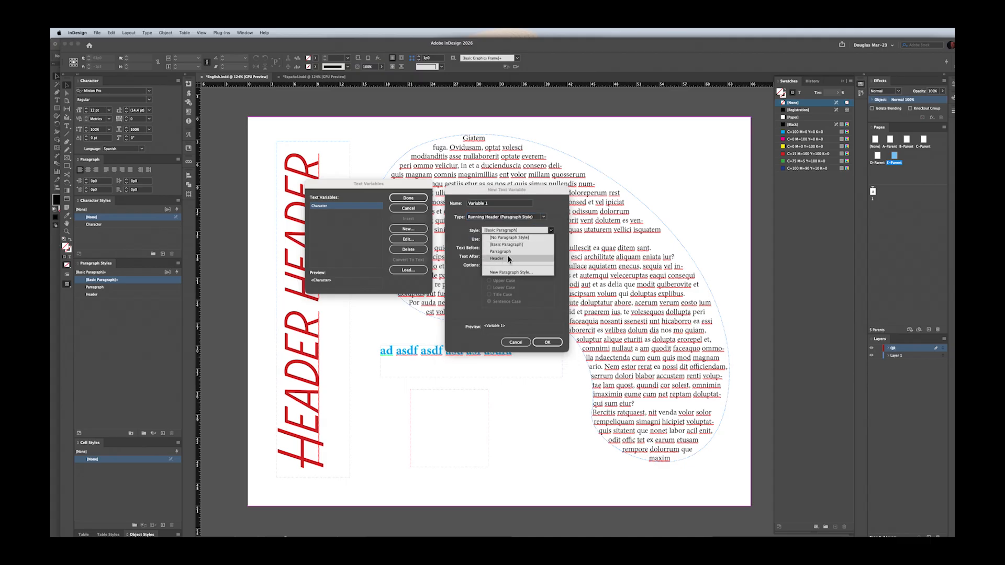
click(507, 251)
click(491, 204)
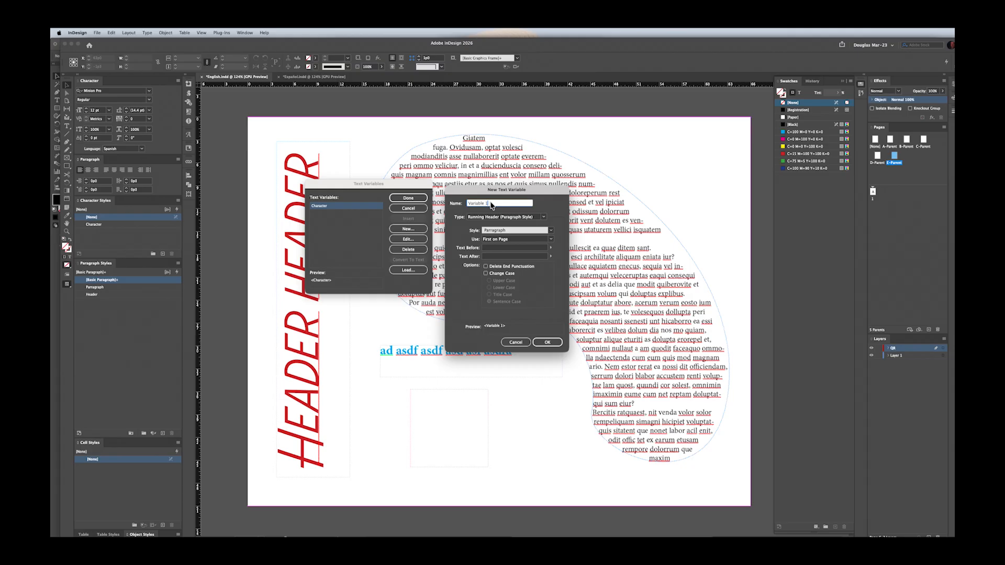
text(Paragraph)
click(547, 341)
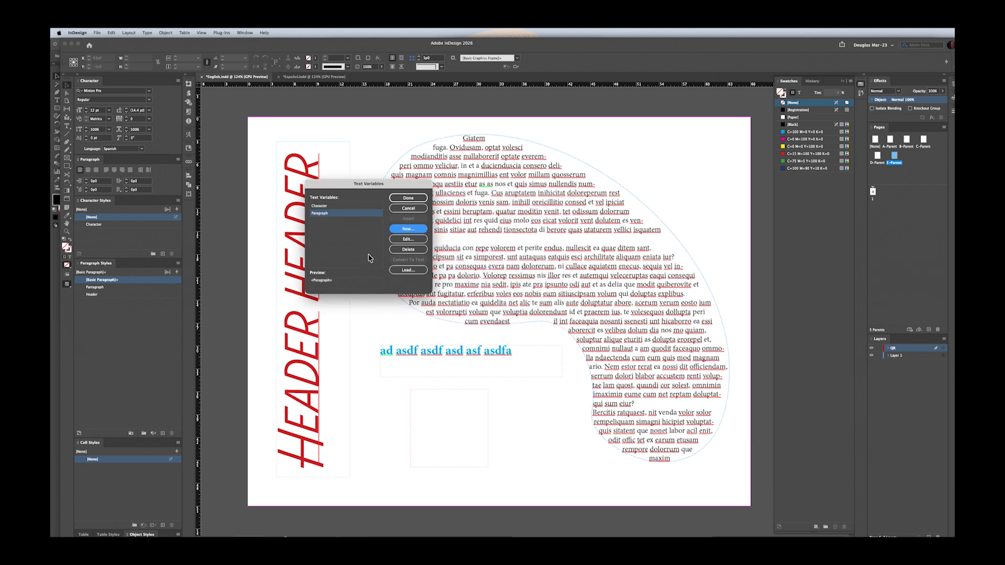
Create a text variable named Header, with type Running Header (Paragraph Style) and the Header style, and finish defining variables.
click(408, 229)
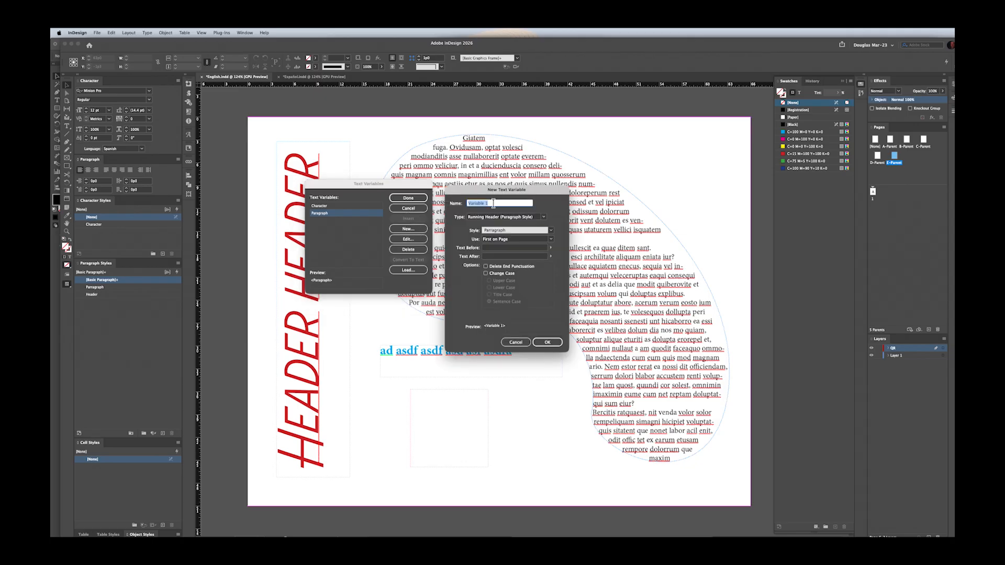
click(505, 217)
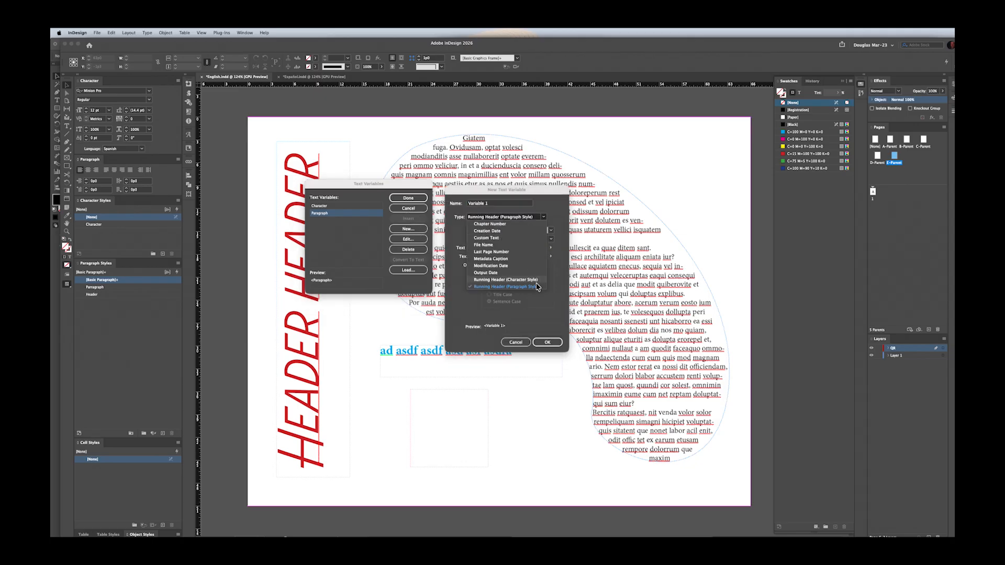
click(462, 228)
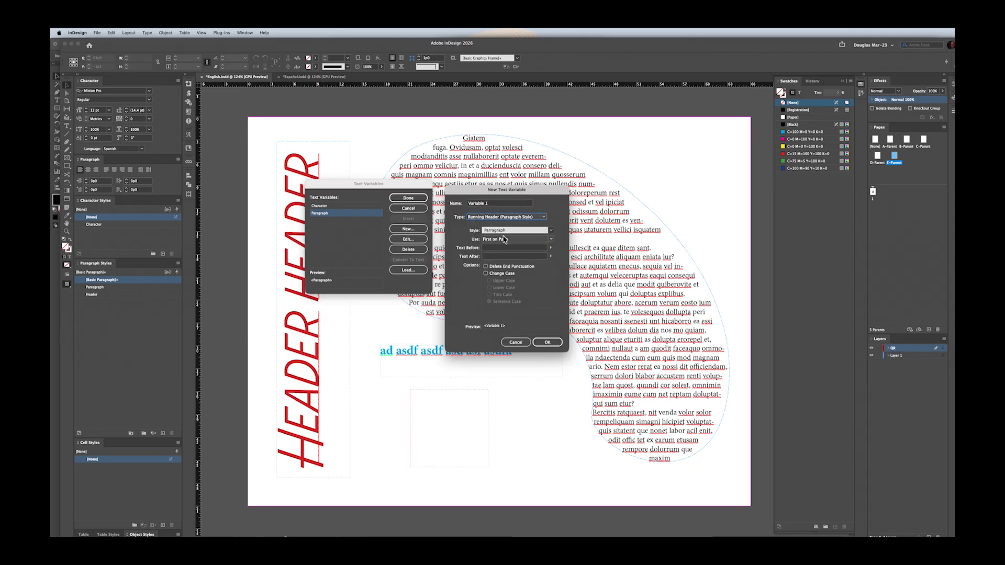
click(503, 231)
click(500, 251)
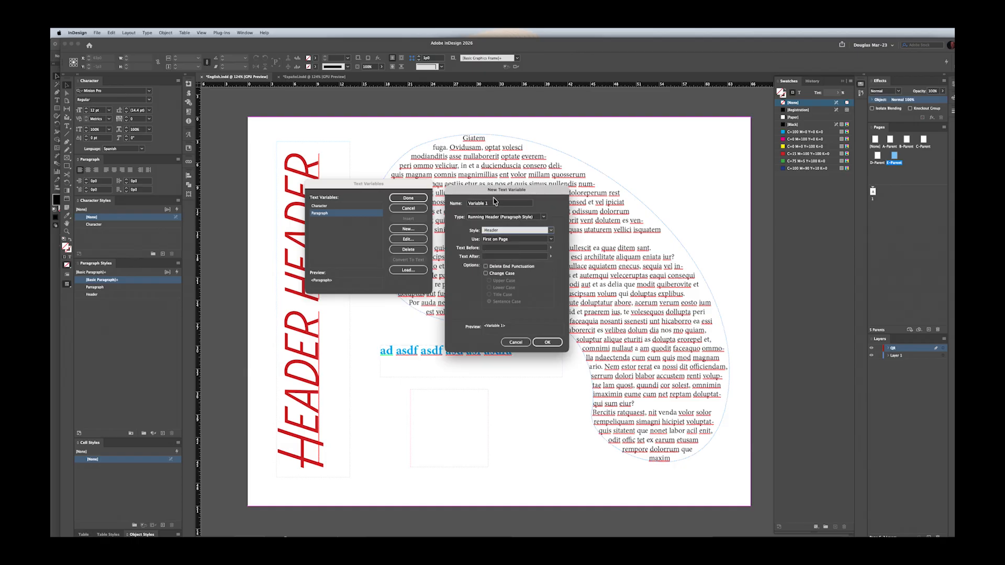
triple_click(494, 205)
text(Header)
click(547, 342)
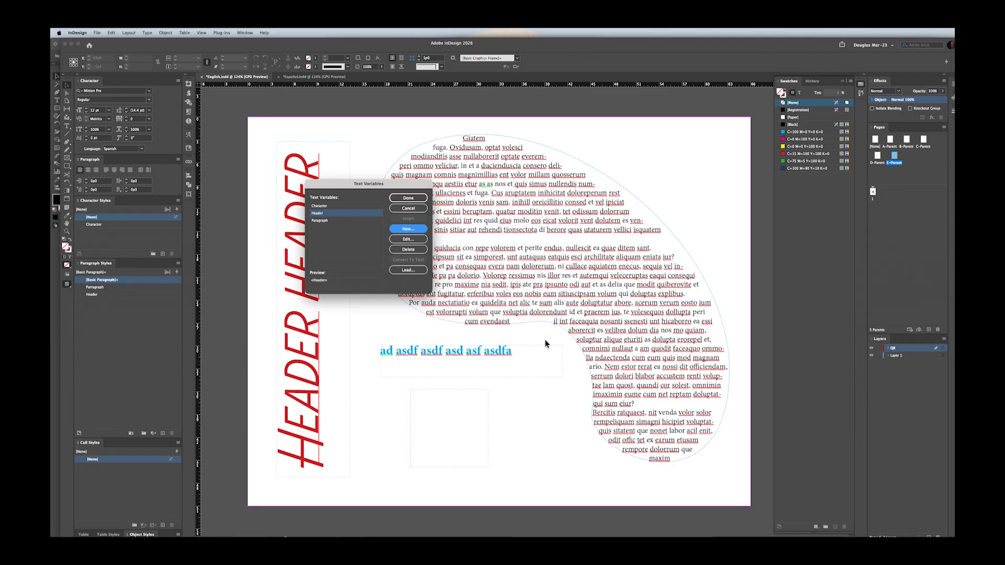
click(410, 199)
Correct the misspelled name of the body text's paragraph style to Paragraph.
click(96, 288)
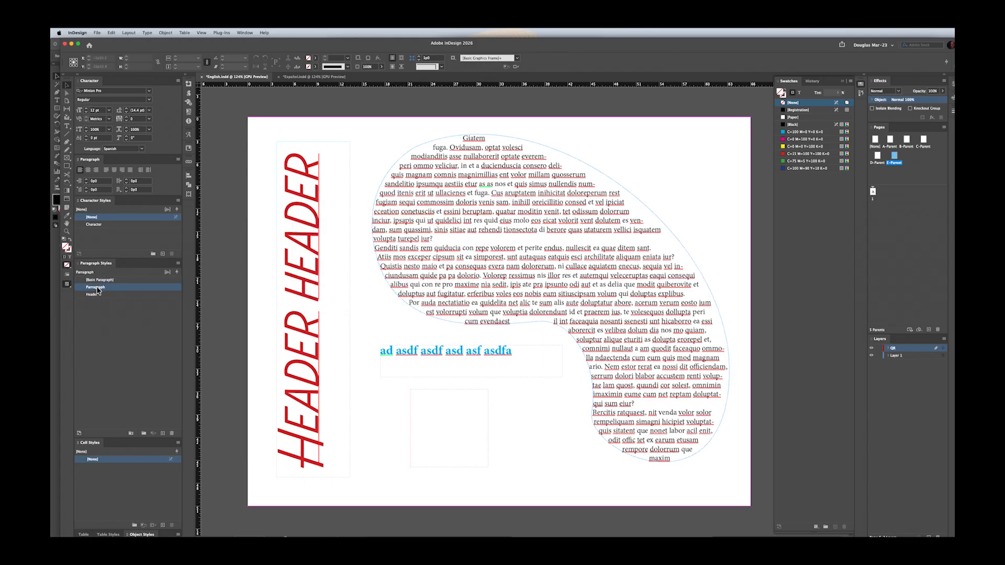
click(96, 289)
click(97, 289)
key(BackSpace)
key(Return)
On A-Parent, replace the red header text with the Header text variable.
double_click(890, 139)
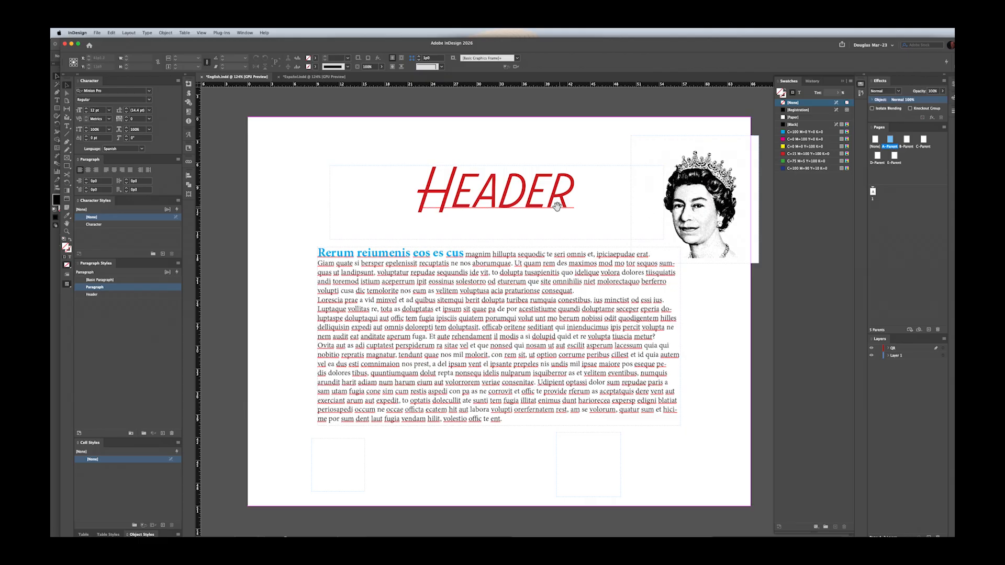
double_click(520, 193)
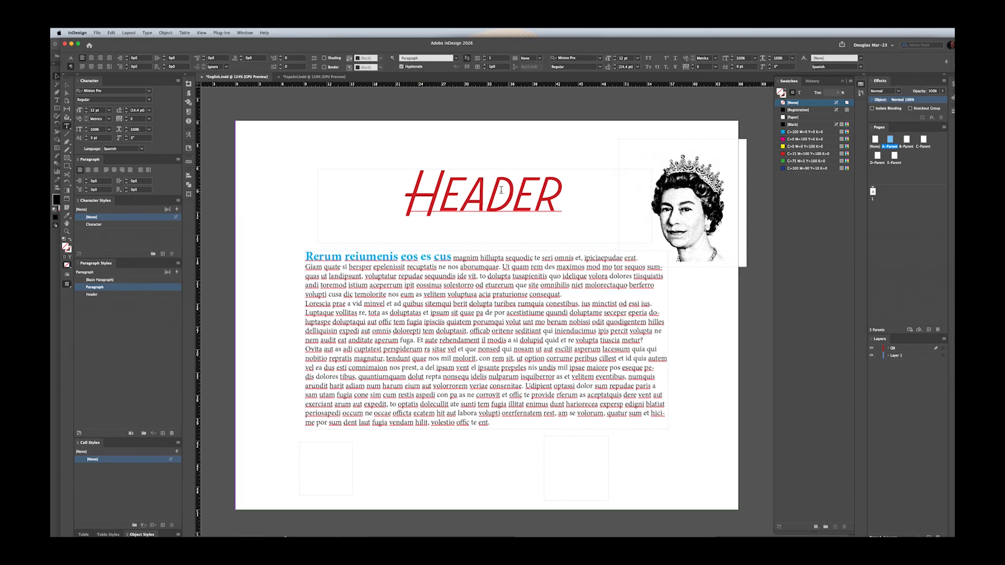
double_click(496, 190)
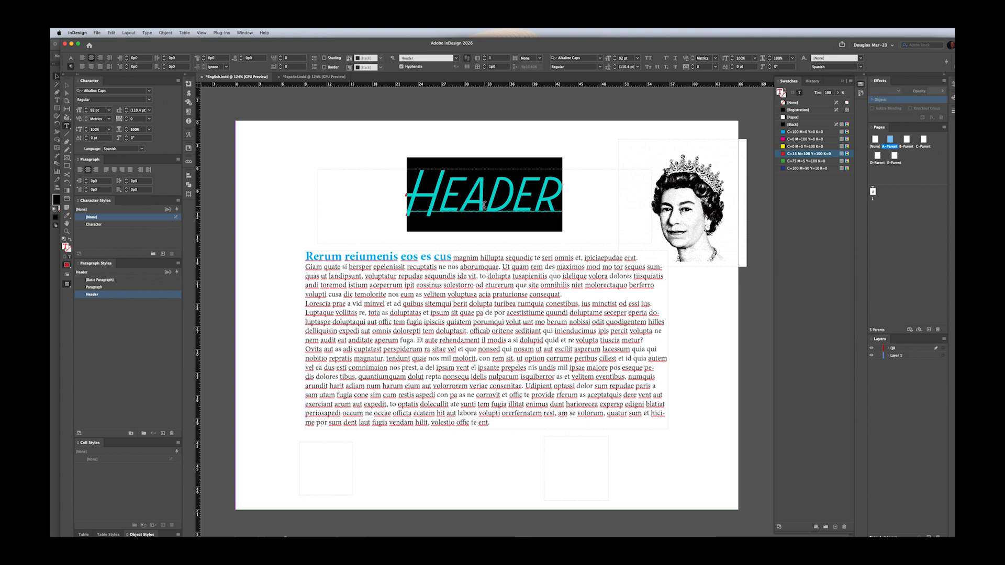
click(147, 32)
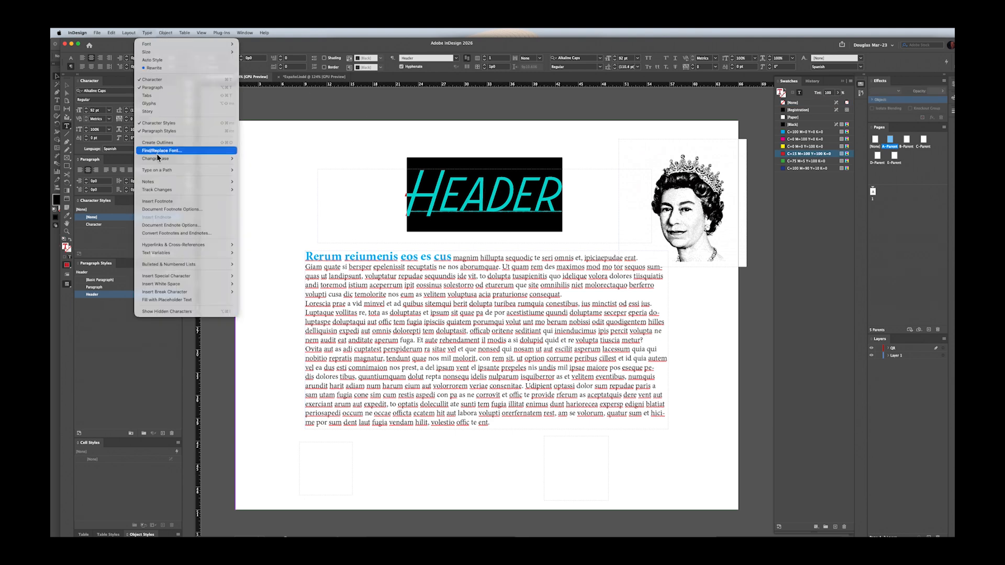
mouse_move(163, 252)
mouse_move(254, 263)
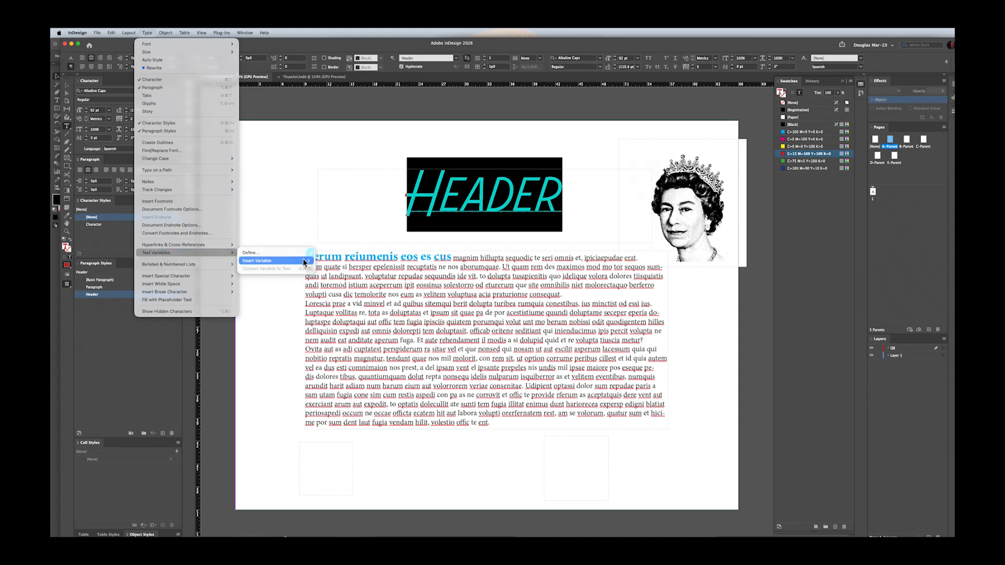
click(336, 267)
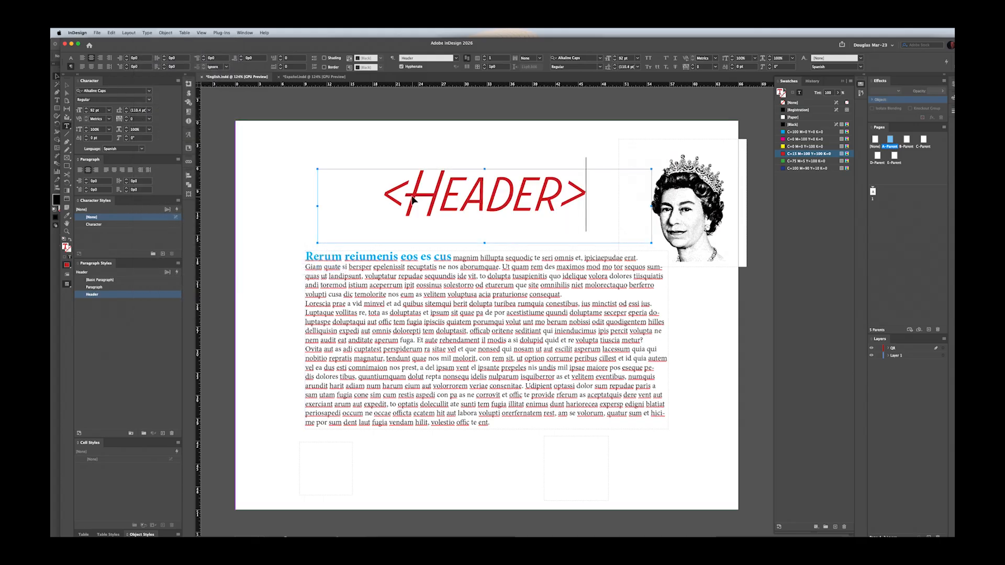
key(Escape)
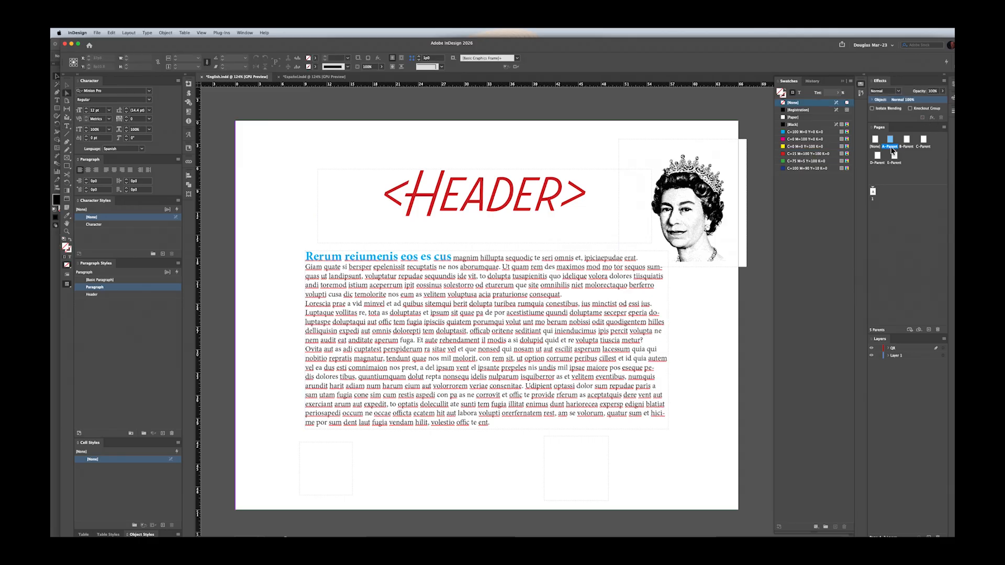
Replace the blue lead-in words of the A-Parent body text with the Character text variable.
double_click(448, 259)
drag(450, 258, 305, 257)
click(146, 32)
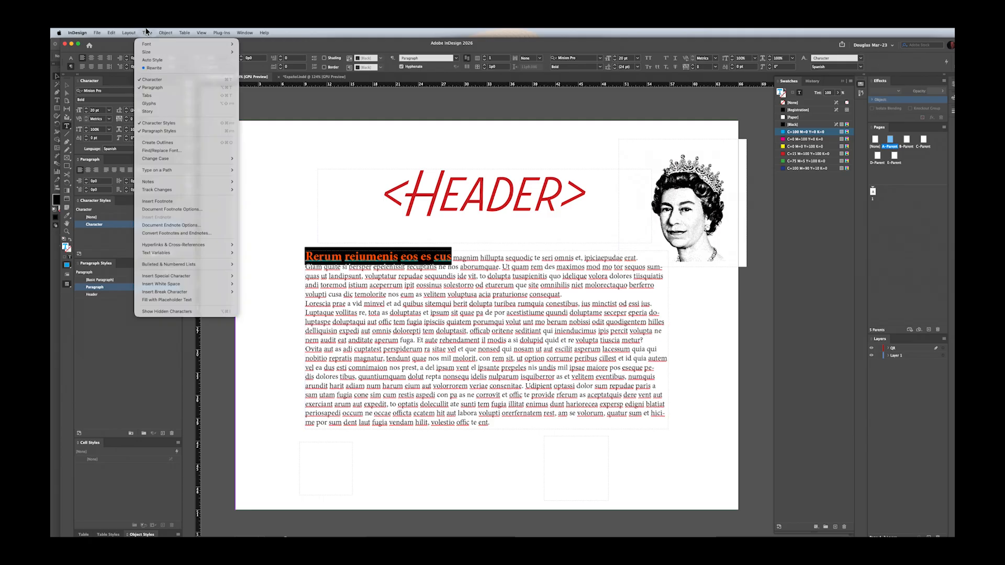
mouse_move(234, 253)
mouse_move(265, 261)
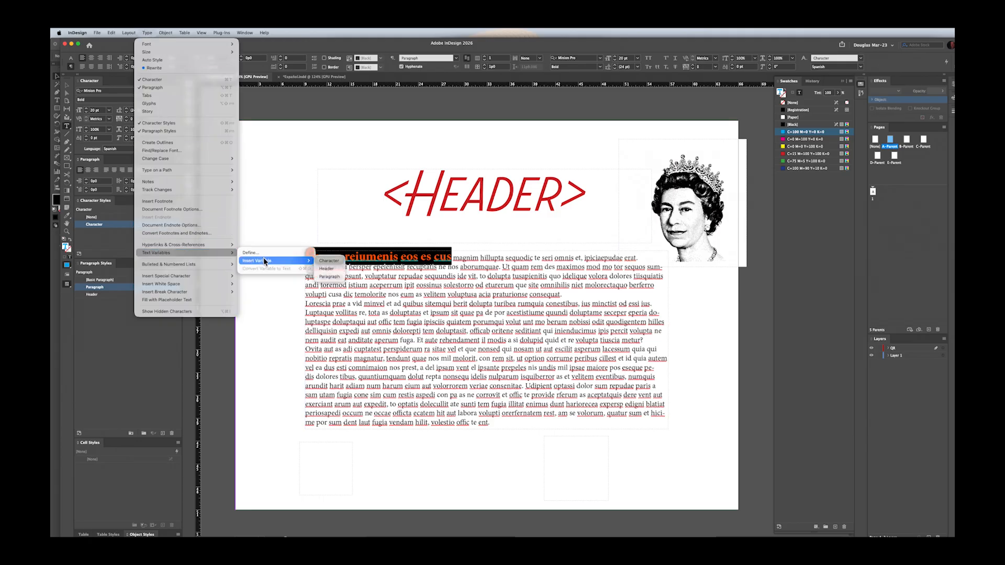
click(329, 261)
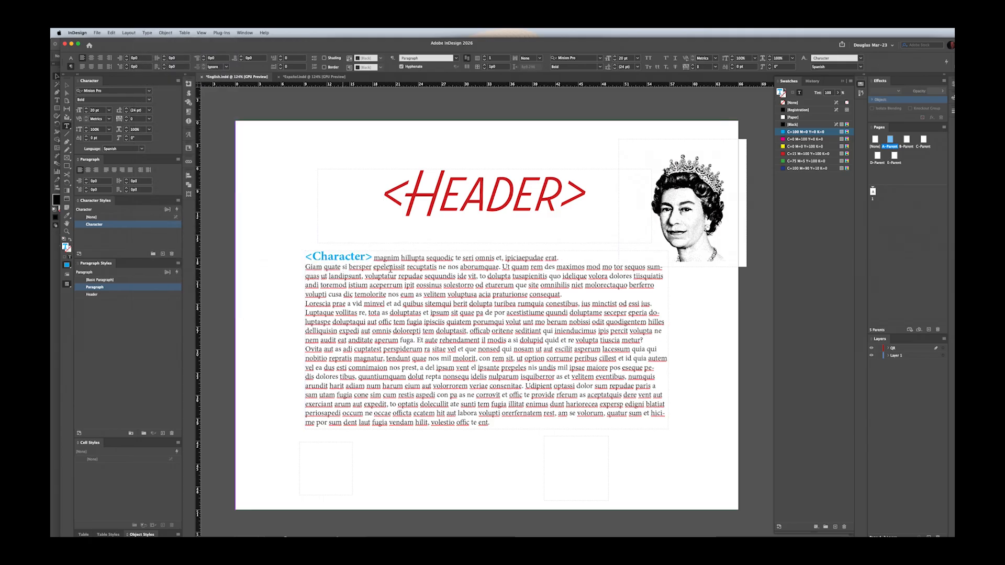
On A-Parent, replace all the black body text after the blue lead-in with the Character text variable.
drag(374, 257, 556, 440)
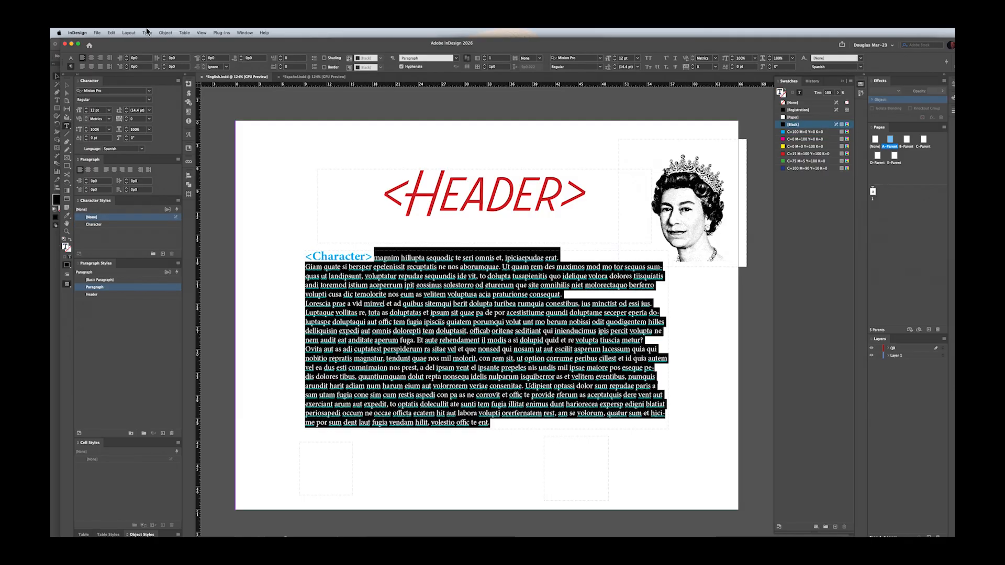
click(147, 32)
mouse_move(178, 253)
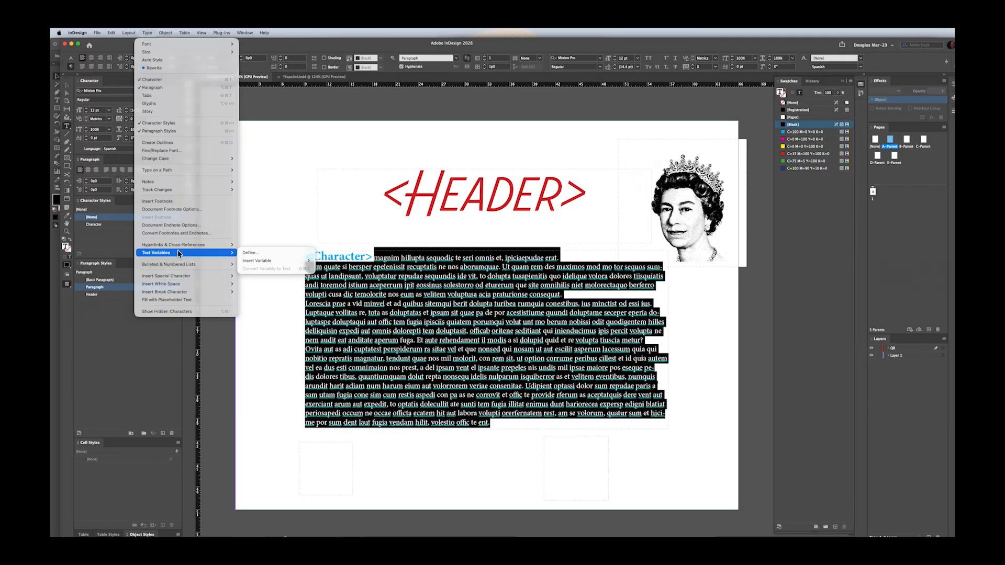
mouse_move(265, 261)
click(330, 276)
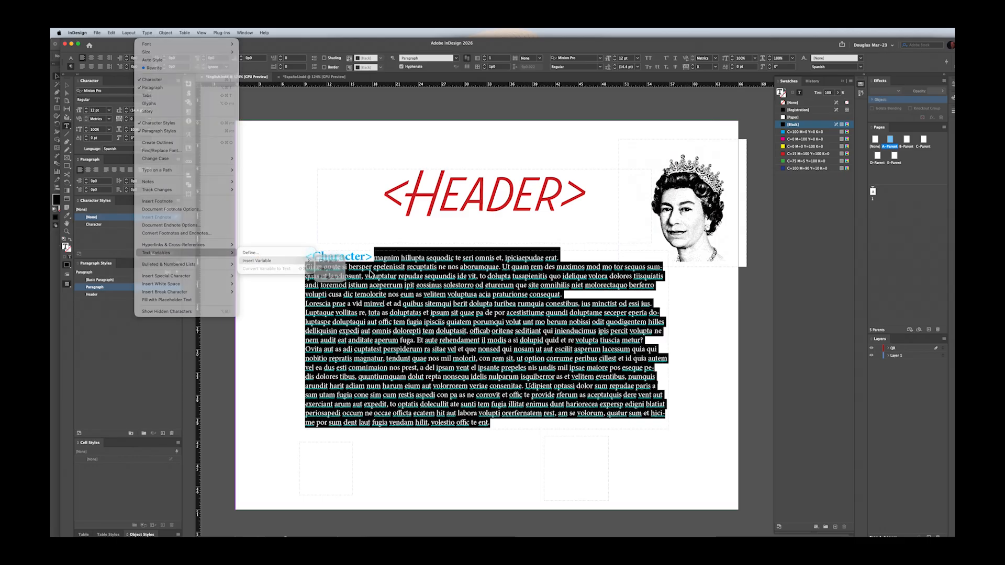
key(super+shift+a)
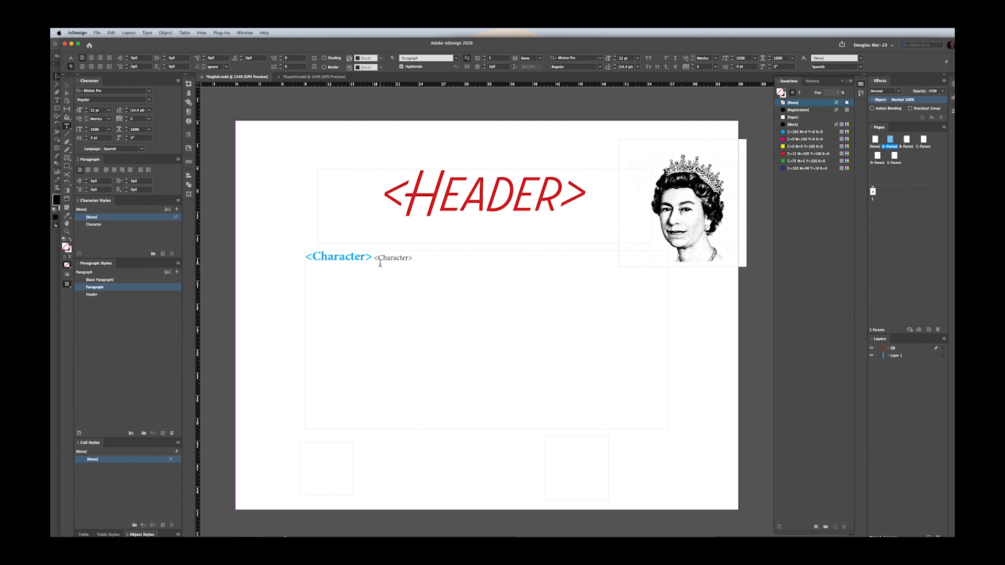
On B-Parent, replace all the text in the two linked columns with the Paragraph text variable.
click(906, 149)
double_click(908, 150)
click(336, 179)
key(super+a)
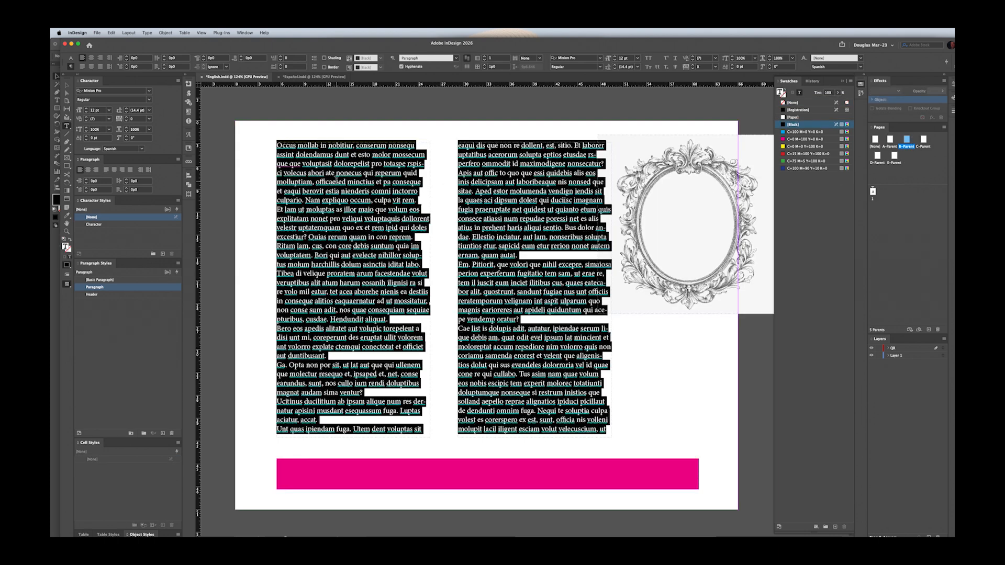
click(129, 33)
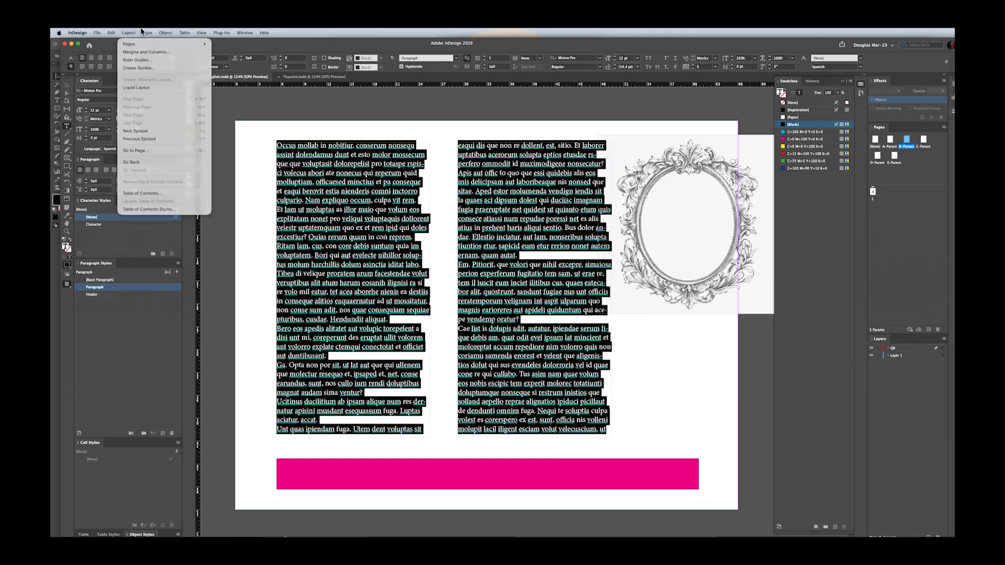
mouse_move(147, 32)
mouse_move(190, 255)
mouse_move(258, 260)
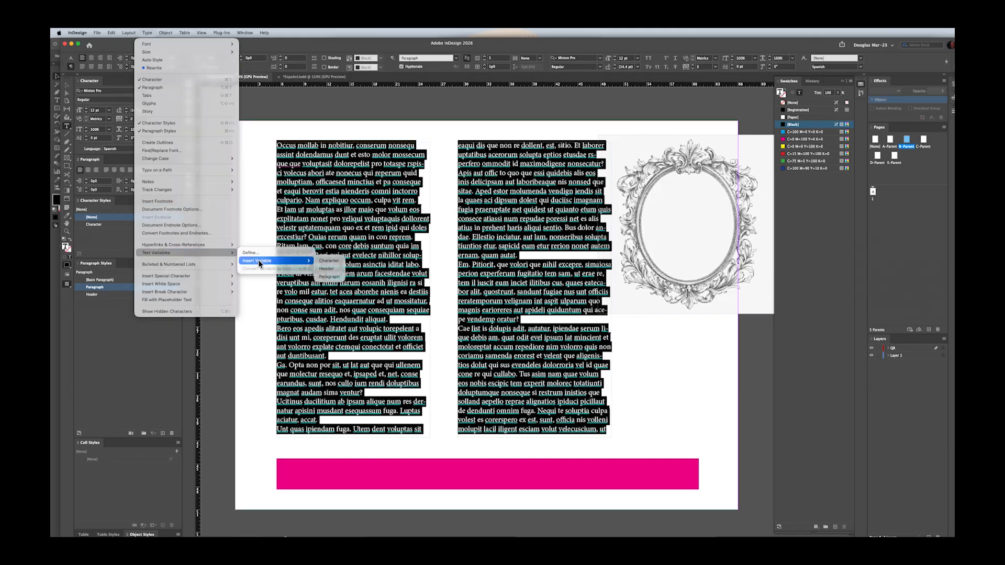
click(329, 276)
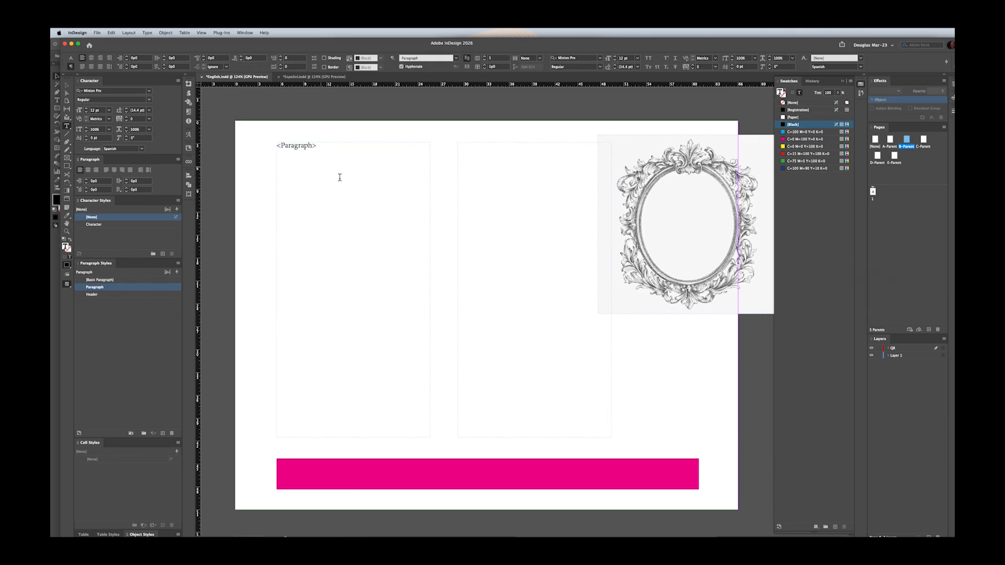
On C-Parent, replace all the blue text beside the flowers with the Character text variable.
double_click(924, 148)
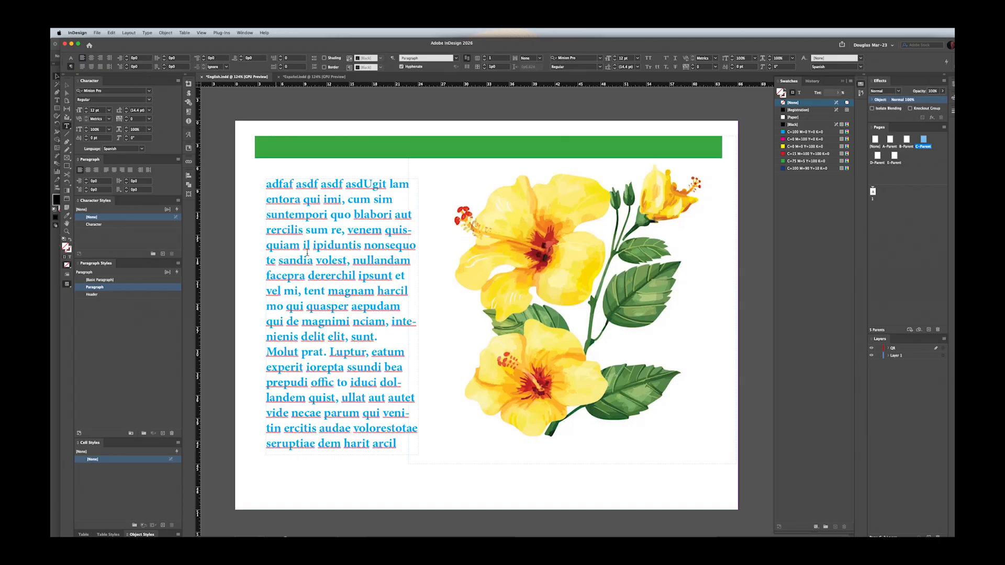
key(super+a)
click(160, 32)
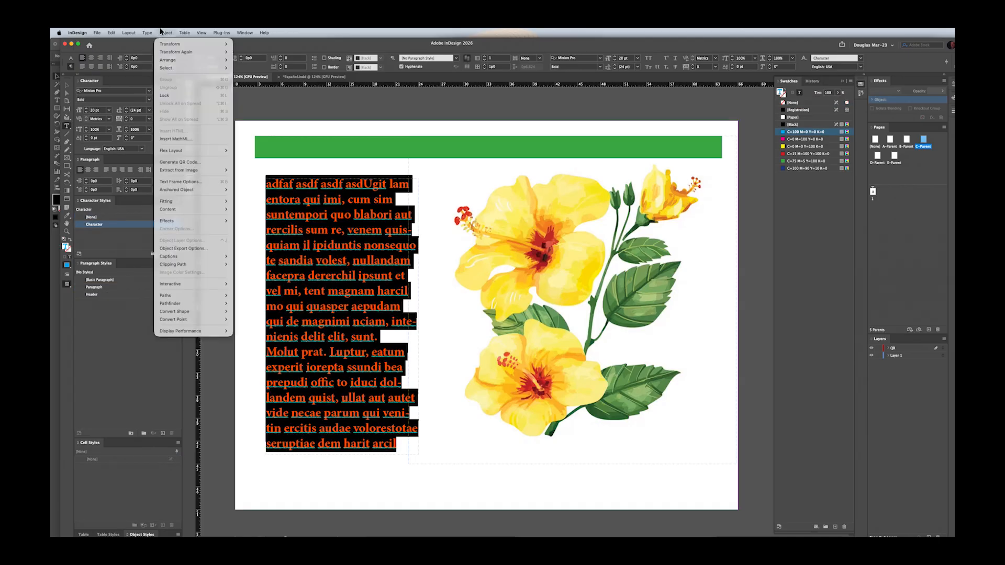
mouse_move(147, 32)
mouse_move(176, 254)
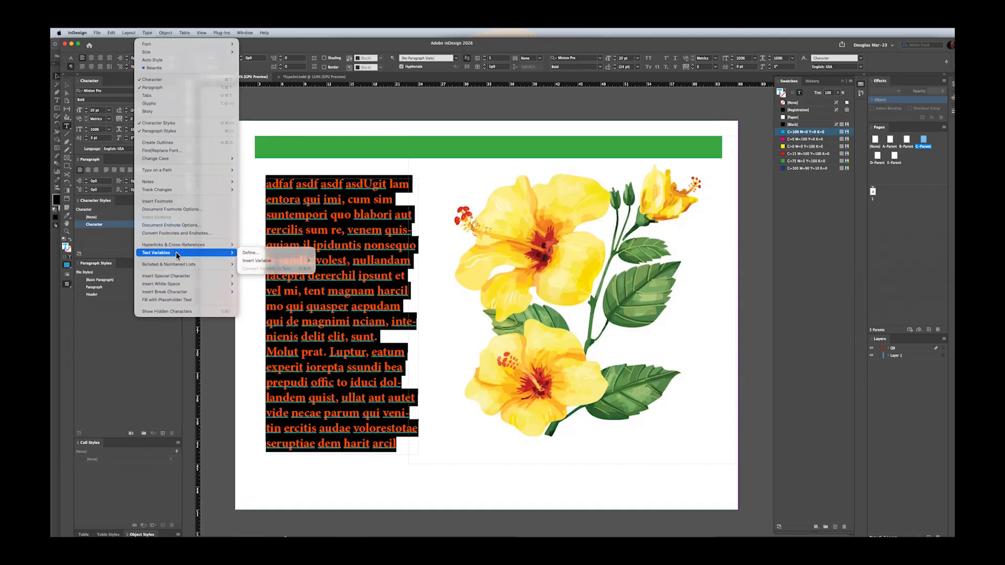
mouse_move(251, 260)
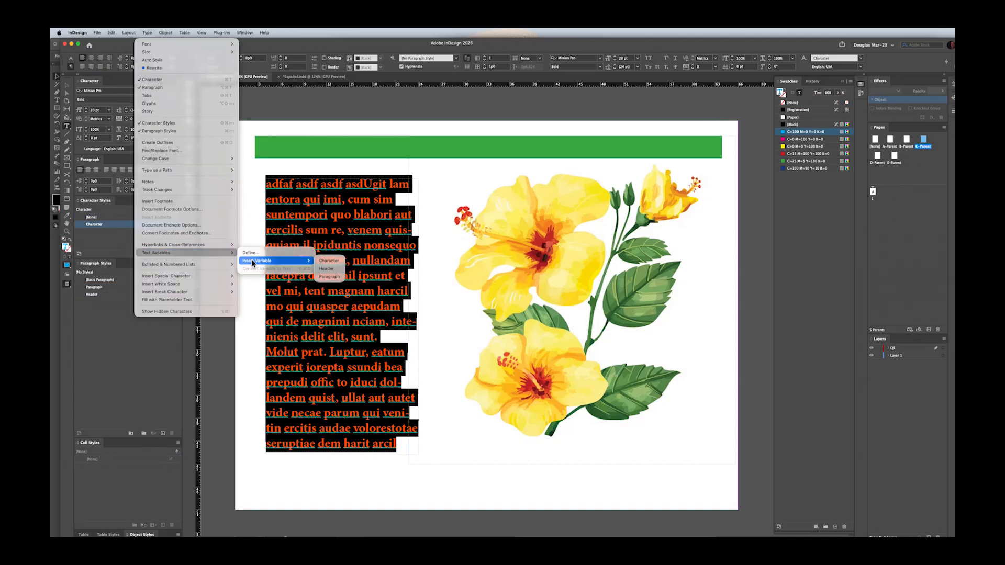
click(329, 260)
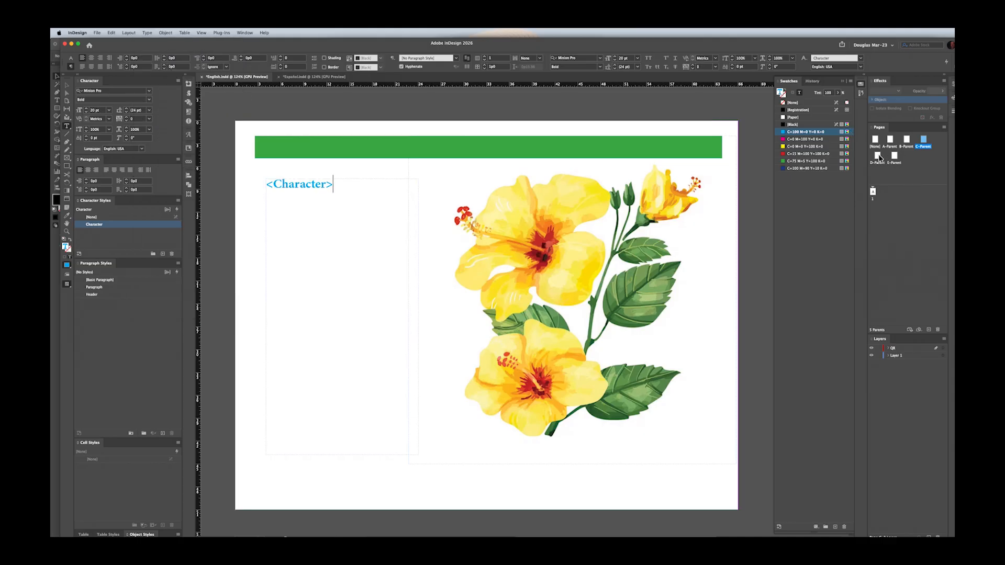
On D-Parent, replace the Old Cooking title with the Header text variable.
double_click(879, 158)
click(409, 211)
key(super+a)
click(148, 32)
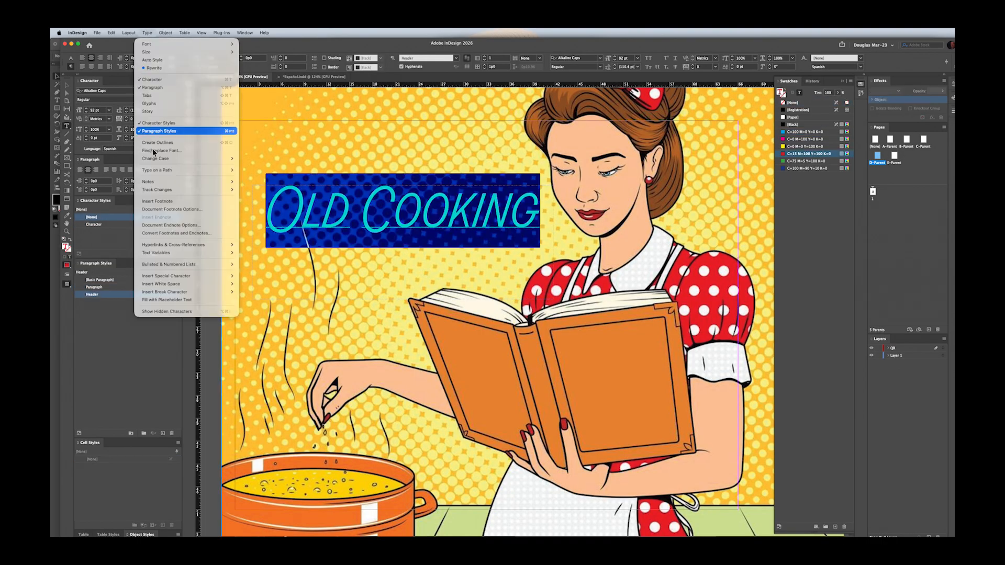
mouse_move(173, 253)
mouse_move(277, 260)
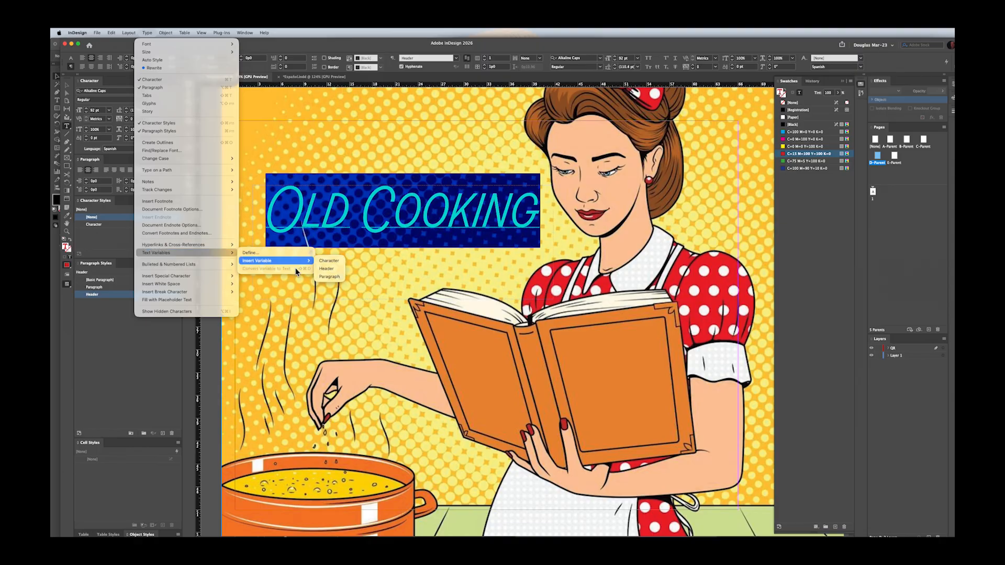
click(326, 268)
On E-Parent, replace all the body text in the curved frame with the Paragraph text variable.
double_click(894, 157)
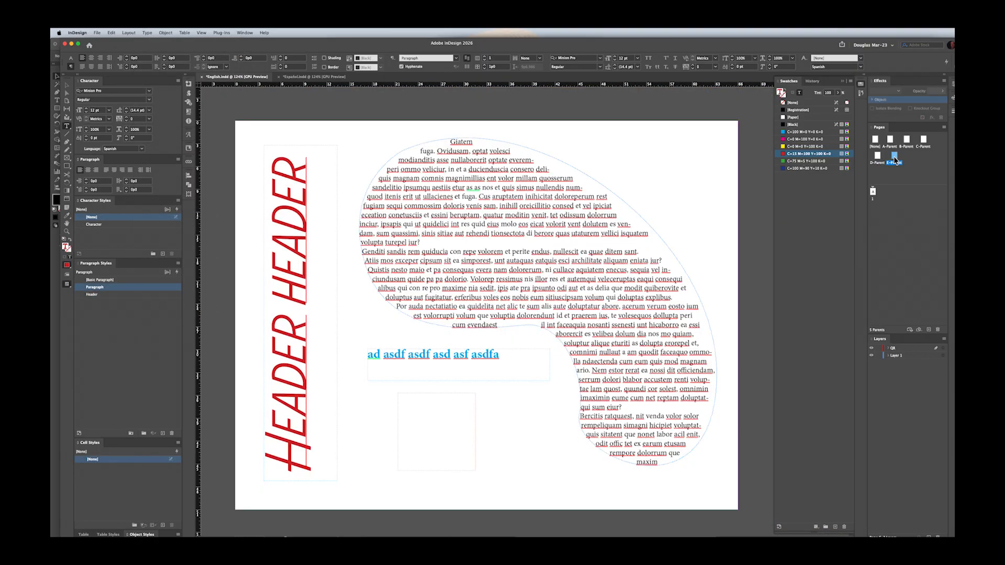
click(464, 217)
key(super+a)
click(148, 32)
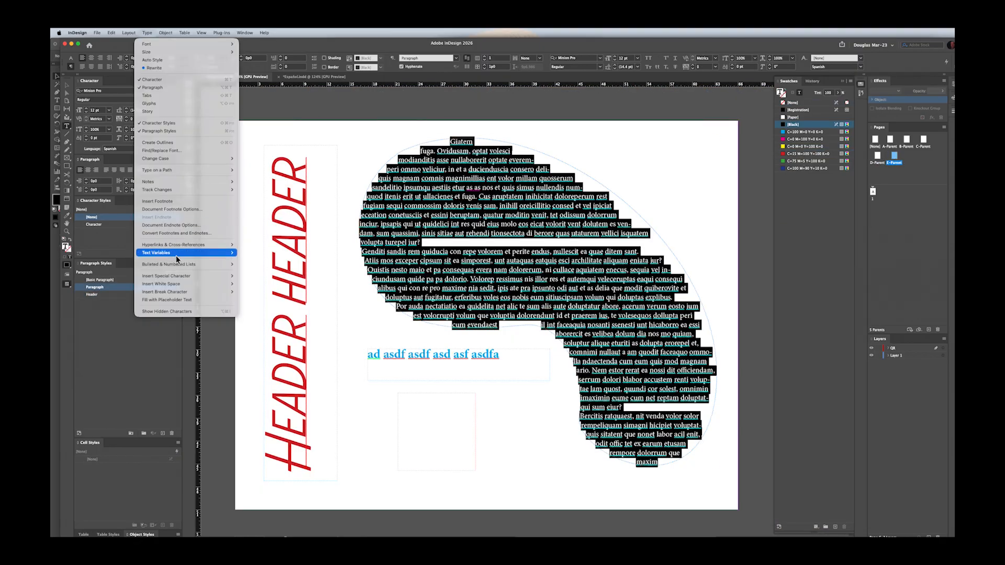
mouse_move(177, 254)
mouse_move(278, 261)
click(325, 276)
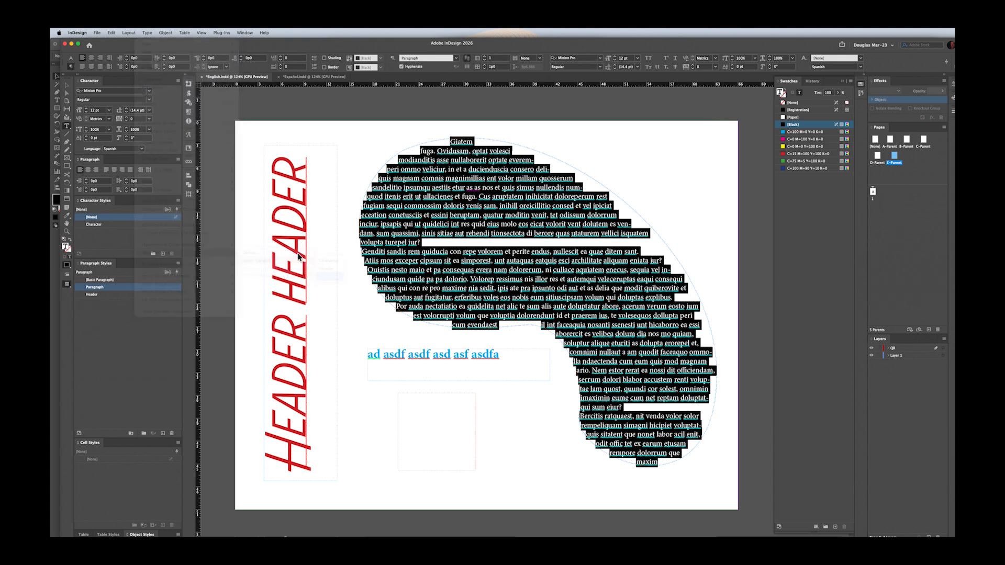
On E-Parent, replace the vertical red header text with the Header text variable.
click(299, 256)
key(super+a)
click(147, 32)
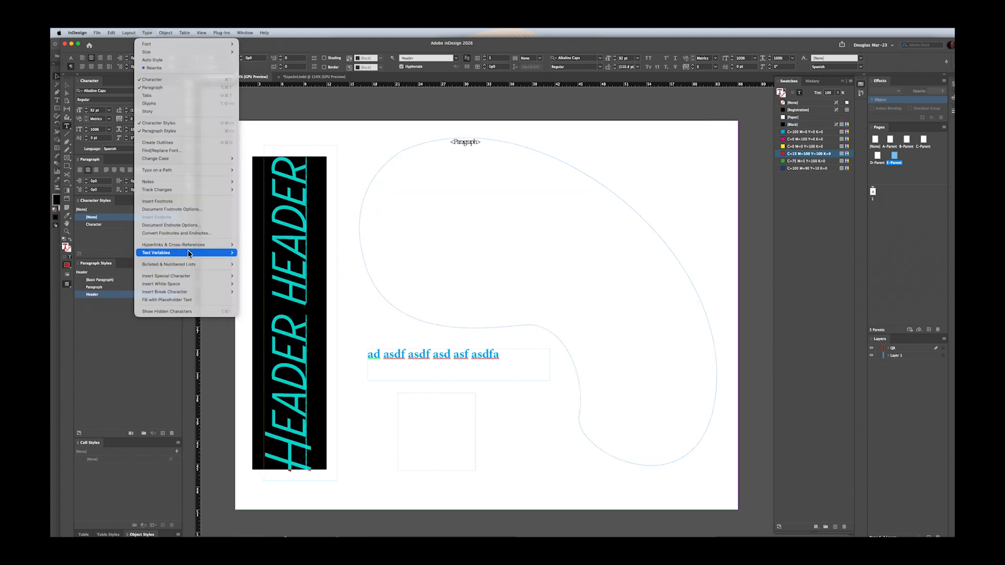
mouse_move(188, 254)
mouse_move(293, 261)
click(325, 267)
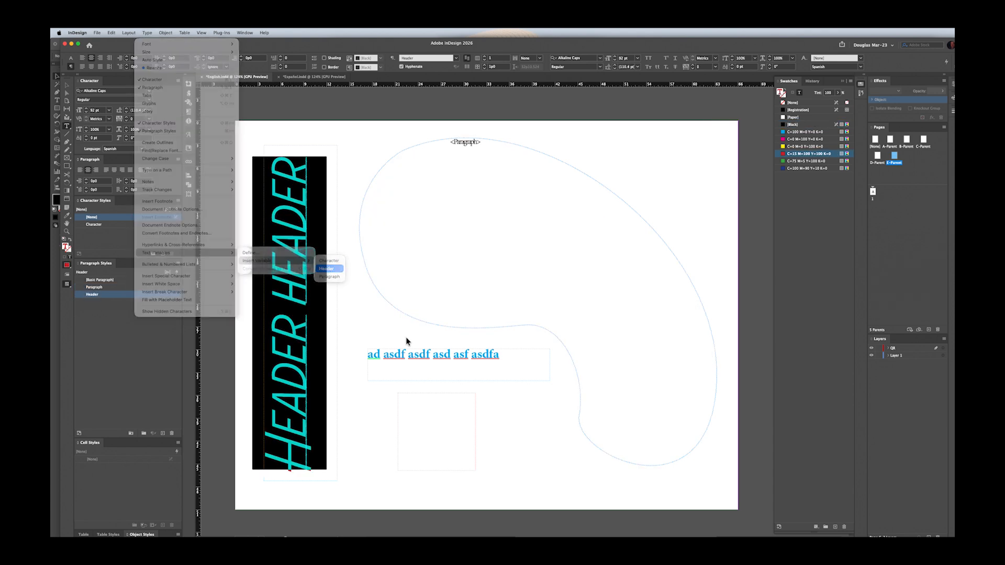
On E-Parent, replace the blue line of text with the Character text variable.
triple_click(430, 354)
click(147, 33)
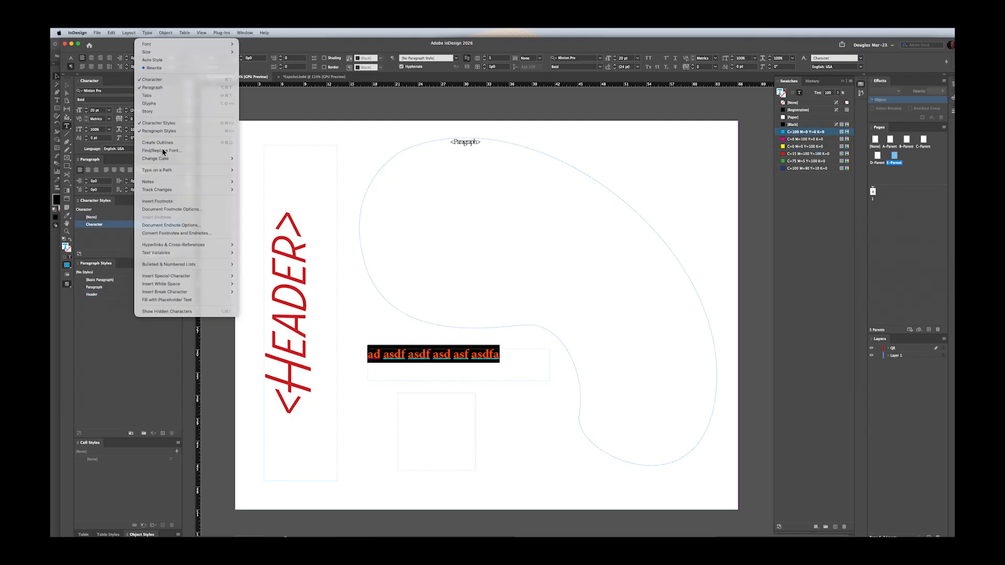
mouse_move(188, 253)
mouse_move(283, 260)
click(328, 261)
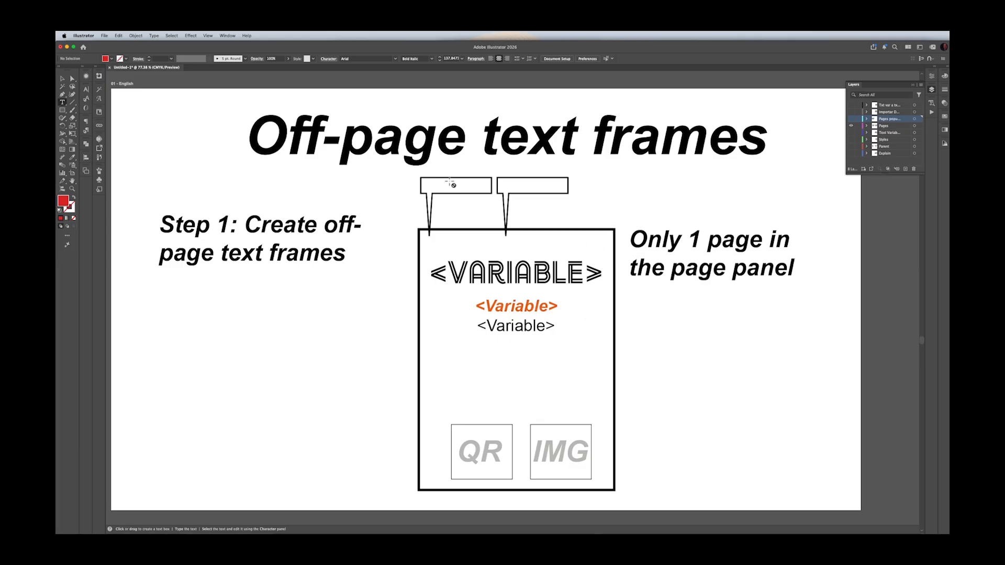
key(v)
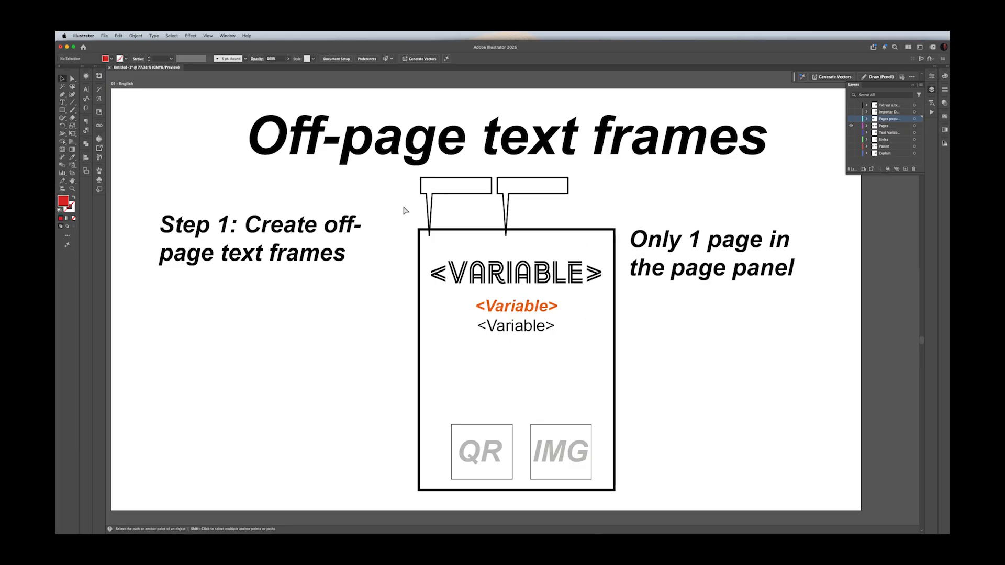
click(529, 201)
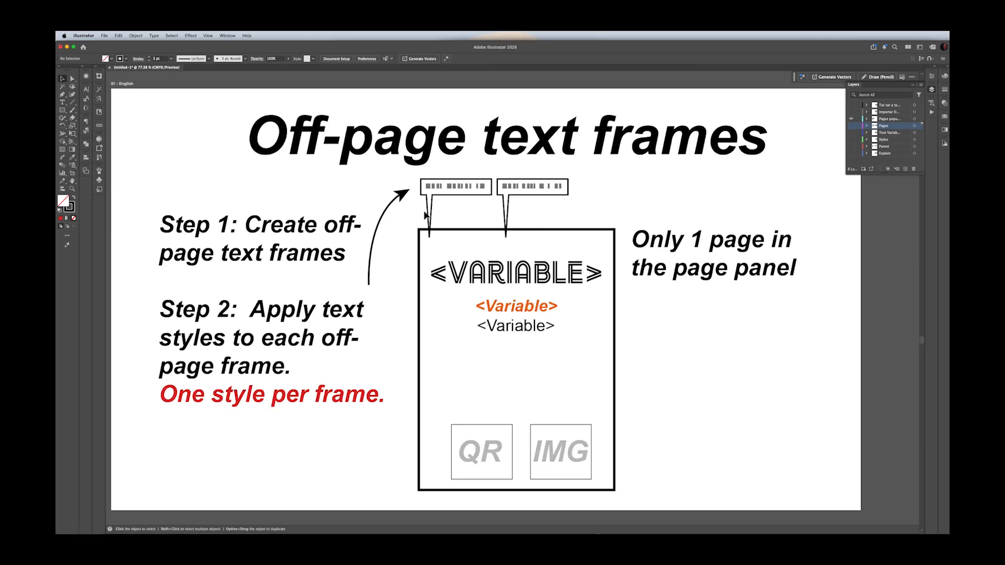
click(530, 212)
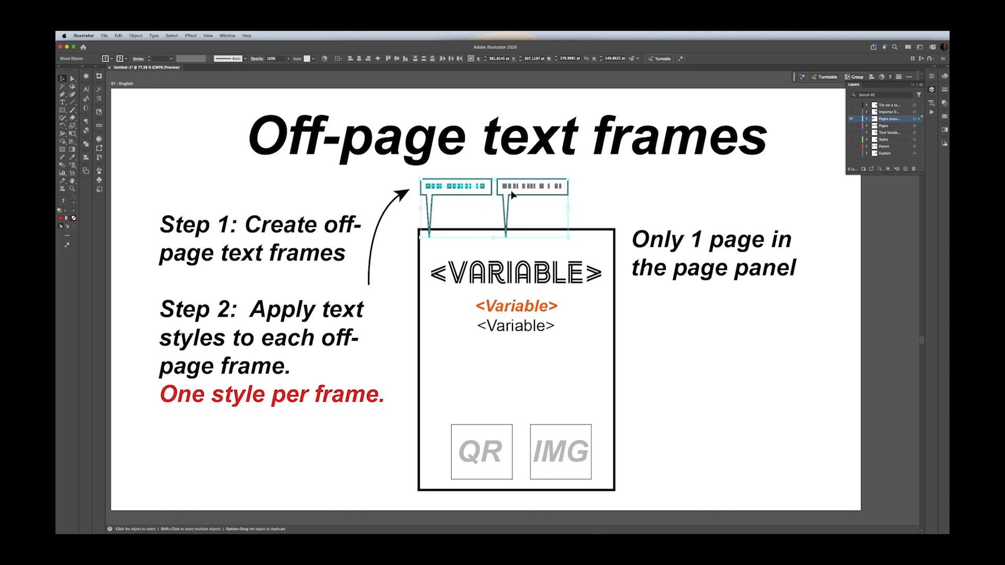
click(837, 178)
Switch to InDesign and display page 1 of the English document.
key(super+Tab)
scroll(644, 230, right, 1)
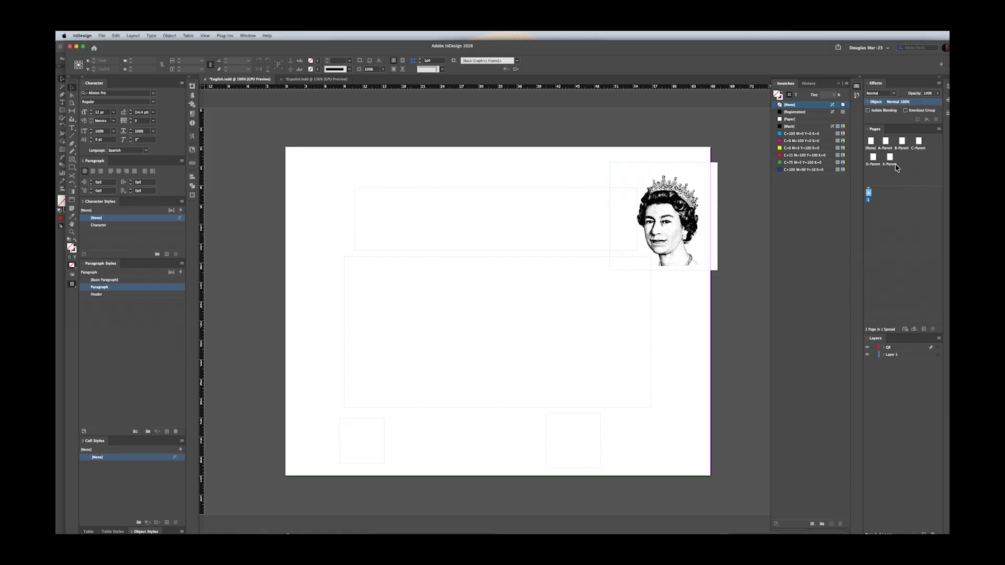
double_click(868, 194)
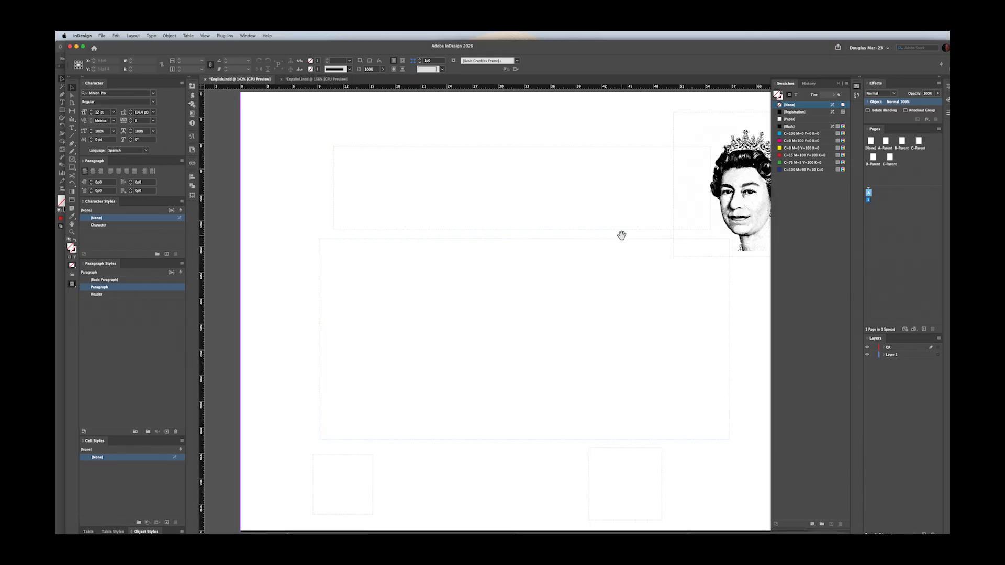
drag(597, 241, 558, 242)
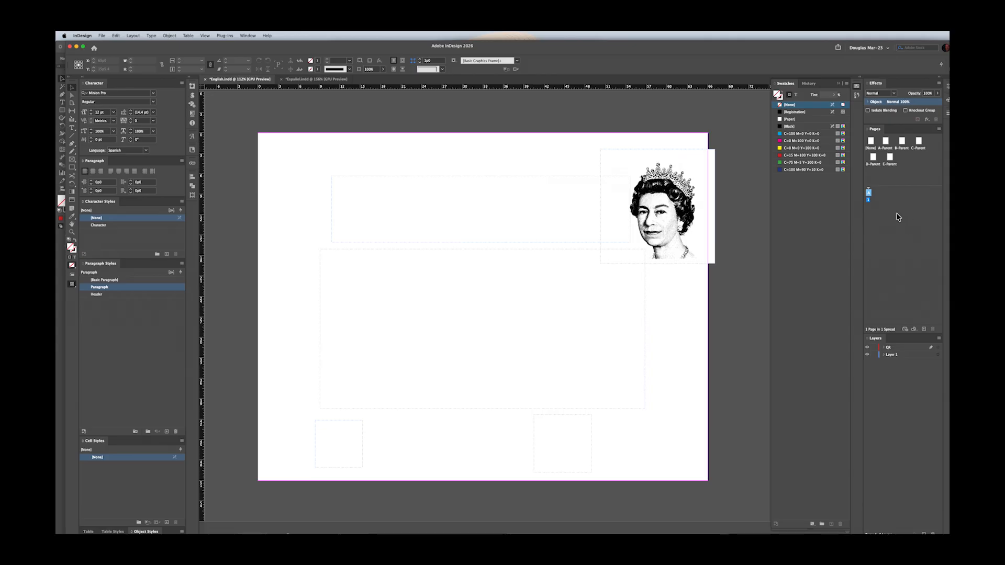
Add six pages after page 1 and delete the added pages again.
click(867, 194)
click(924, 329)
click(924, 330)
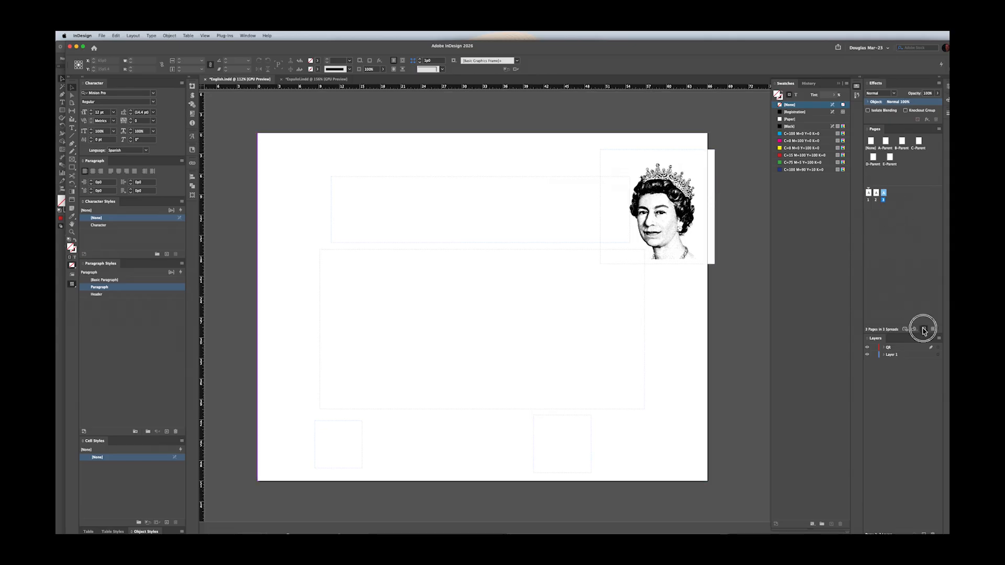
click(924, 329)
click(924, 329)
click(924, 329)
click(924, 329)
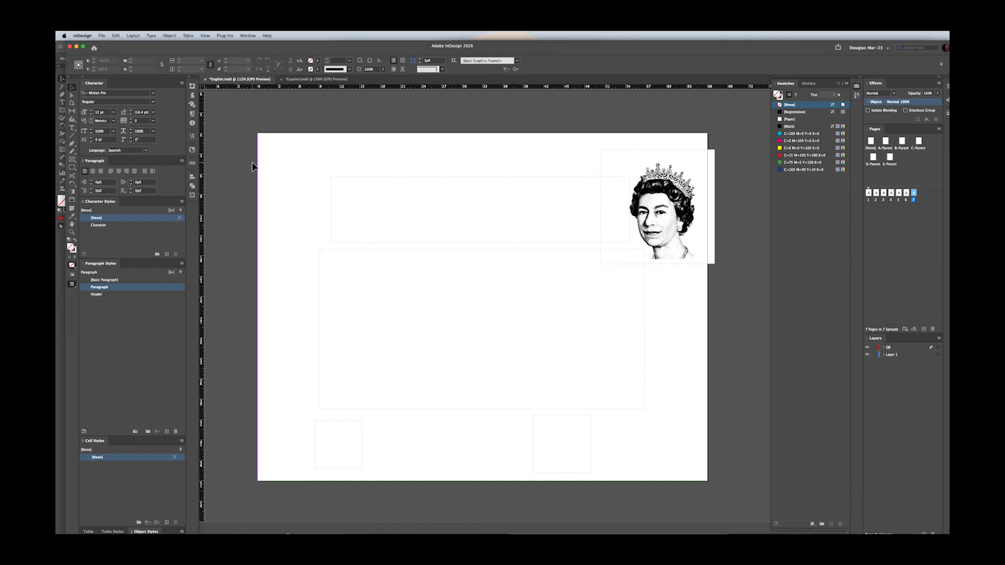
shift+click(876, 194)
click(932, 328)
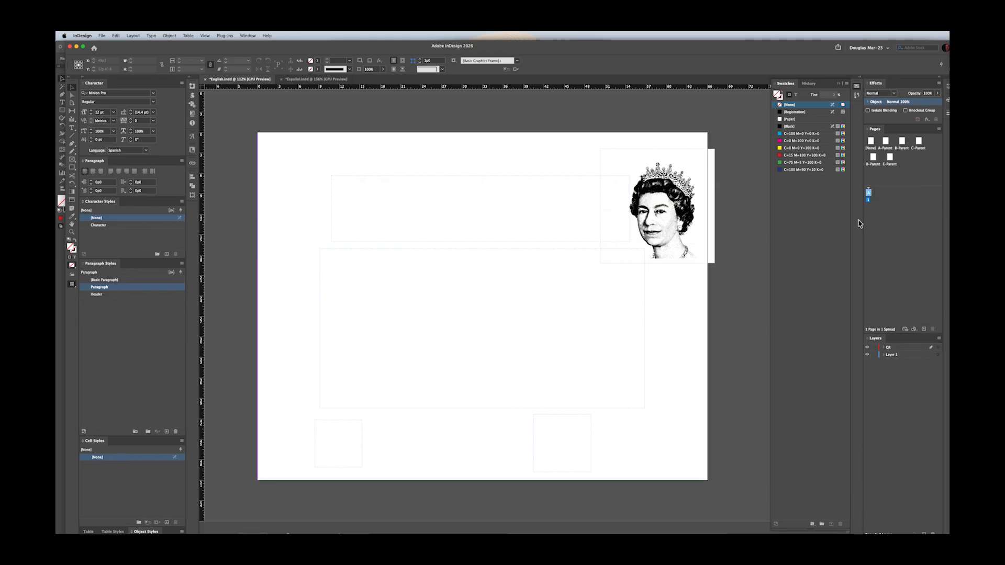
Apply B-Parent to page 1 and replace it with C-Parent.
double_click(869, 194)
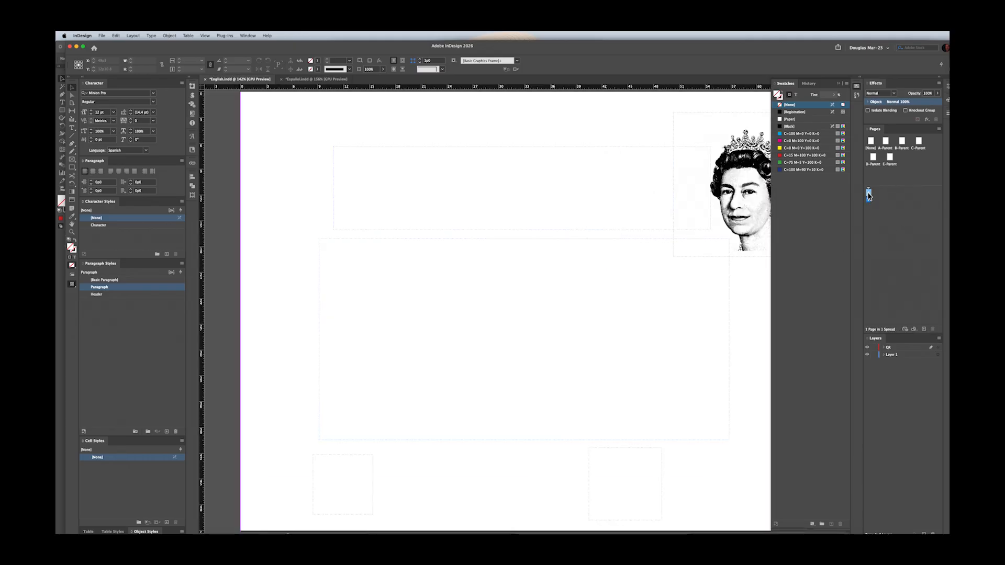
drag(655, 233, 584, 215)
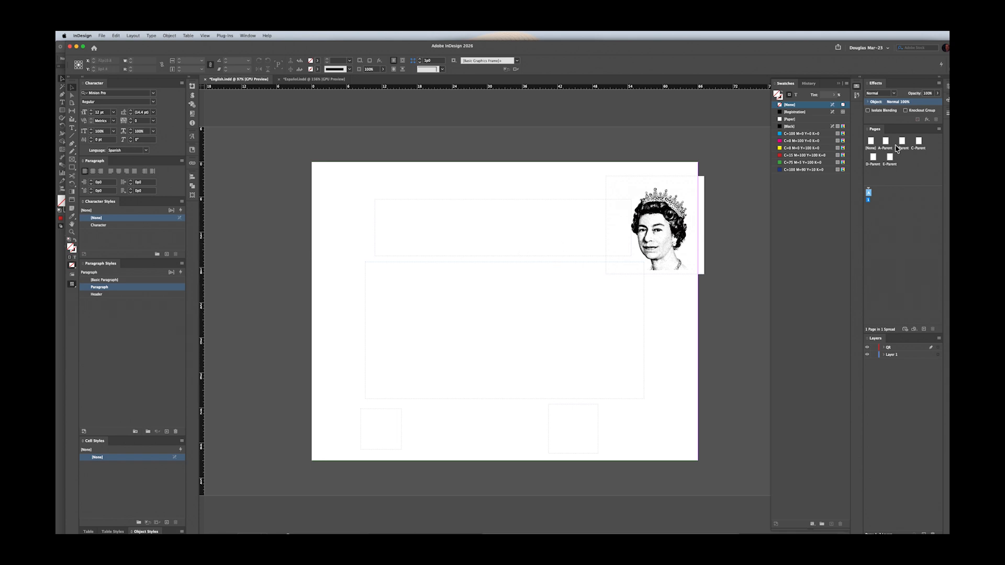
drag(897, 149, 869, 195)
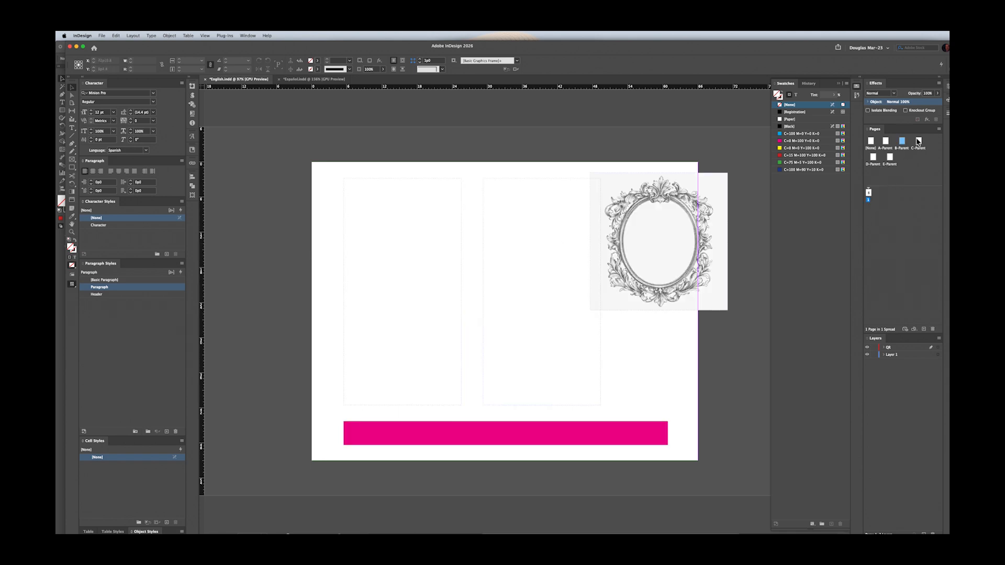
drag(919, 141, 868, 195)
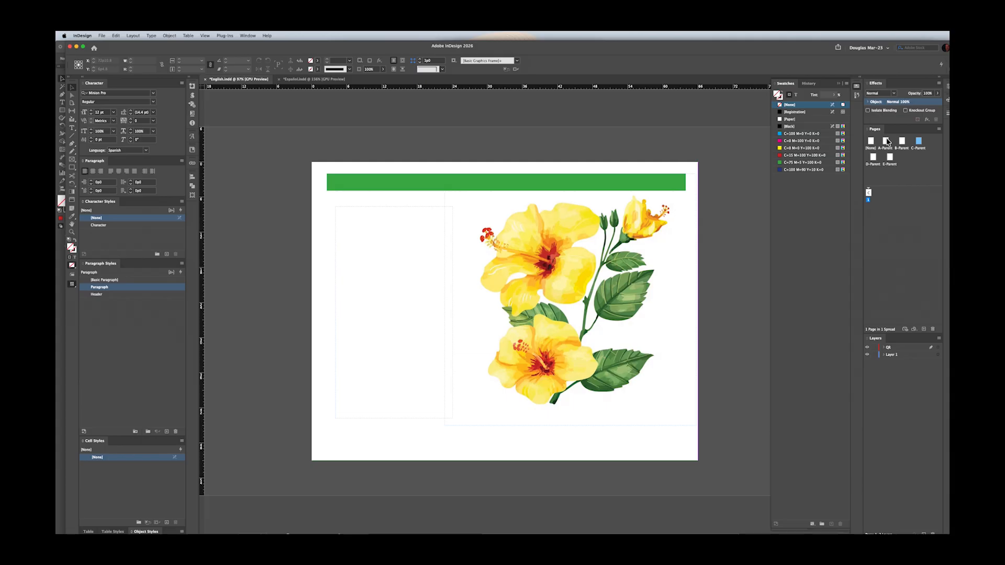
Apply A-Parent to page 1 in place of C-Parent.
drag(887, 142, 869, 195)
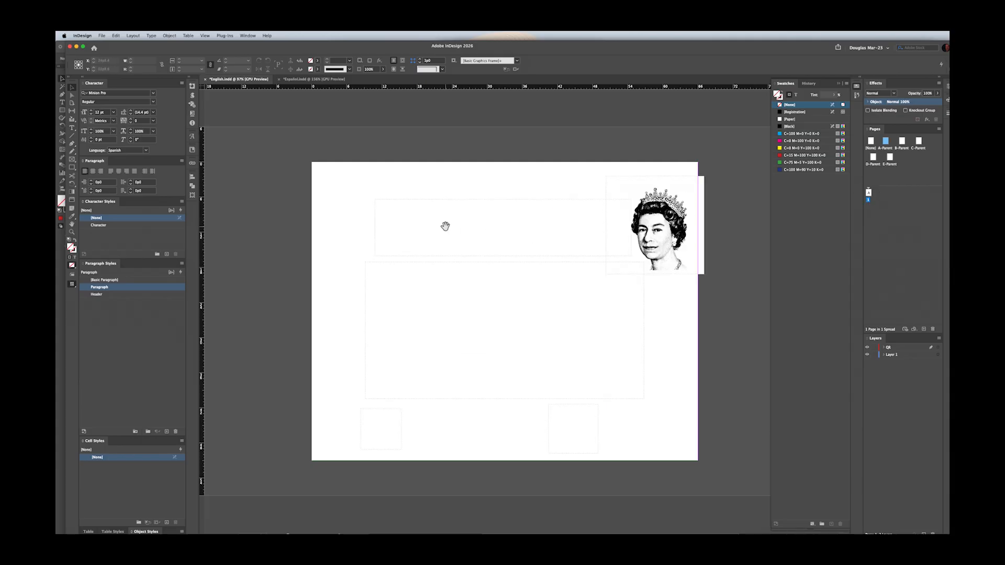
drag(445, 226, 421, 226)
super+click(462, 211)
drag(503, 265, 525, 267)
super+click(487, 199)
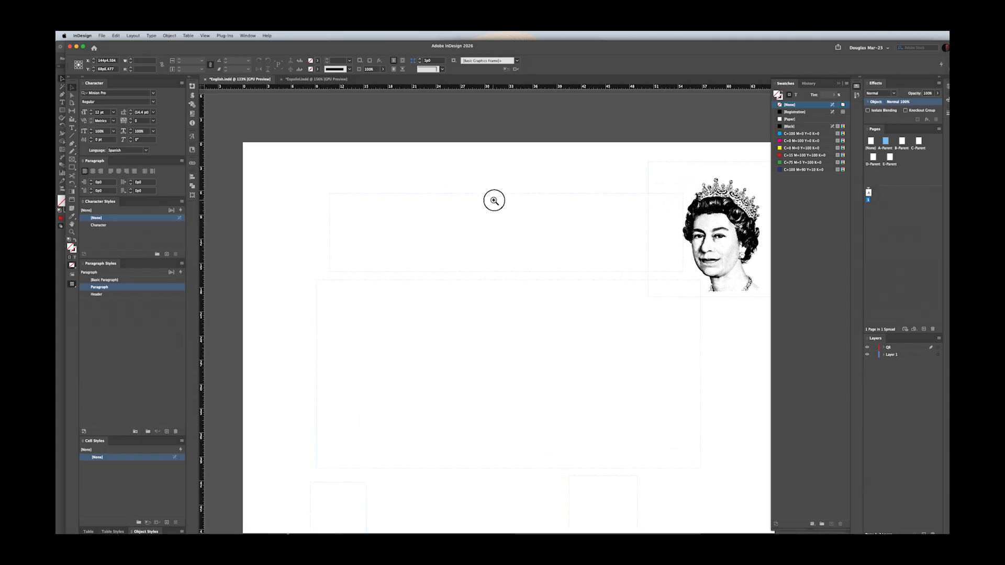
drag(491, 234, 476, 242)
Draw three text frames in a row on the pasteboard above page 1, about 12p1, 17p4 and 17p4 wide.
key(t)
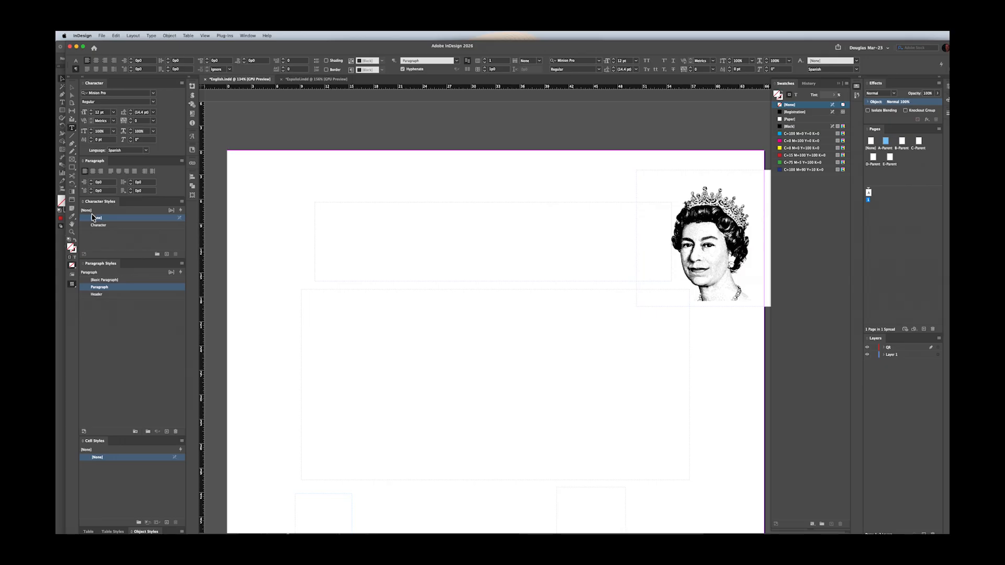
drag(252, 106, 349, 133)
drag(405, 106, 547, 132)
drag(590, 105, 730, 136)
key(Escape)
Stretch the lower edge of the first off-page text frame down so it slightly overlaps the page's upper edge.
click(305, 181)
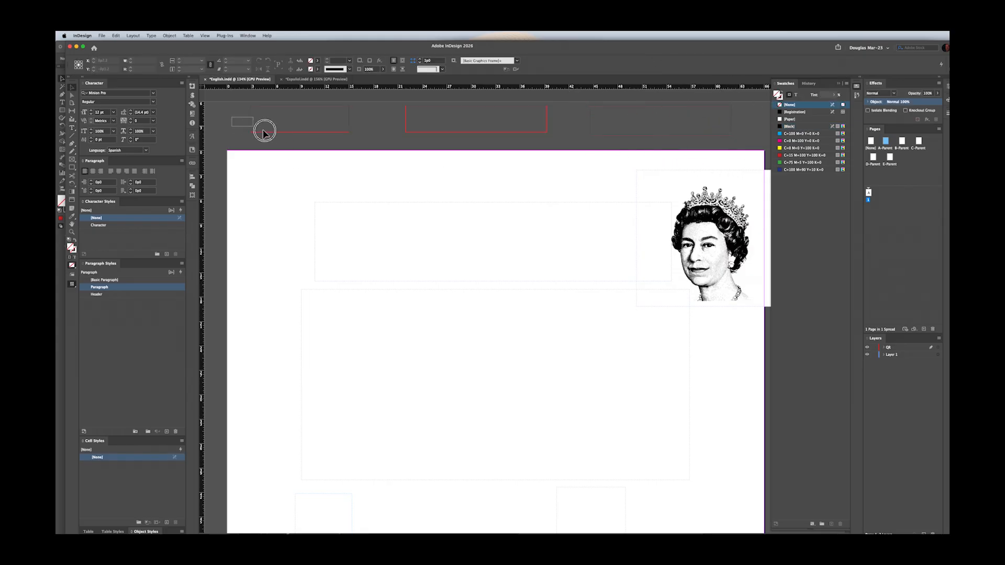
click(280, 133)
drag(299, 132, 297, 153)
Try stretching the second and third off-page text frames down onto the page, and undo both resizes.
click(512, 131)
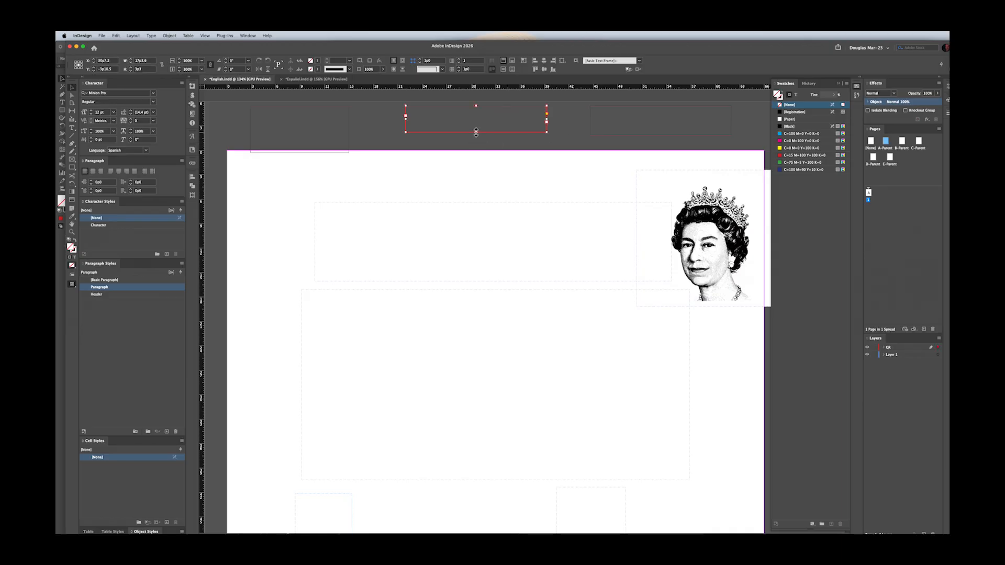
drag(476, 132, 475, 154)
click(653, 131)
drag(660, 135, 661, 154)
key(super+z)
key(super+z)
click(305, 130)
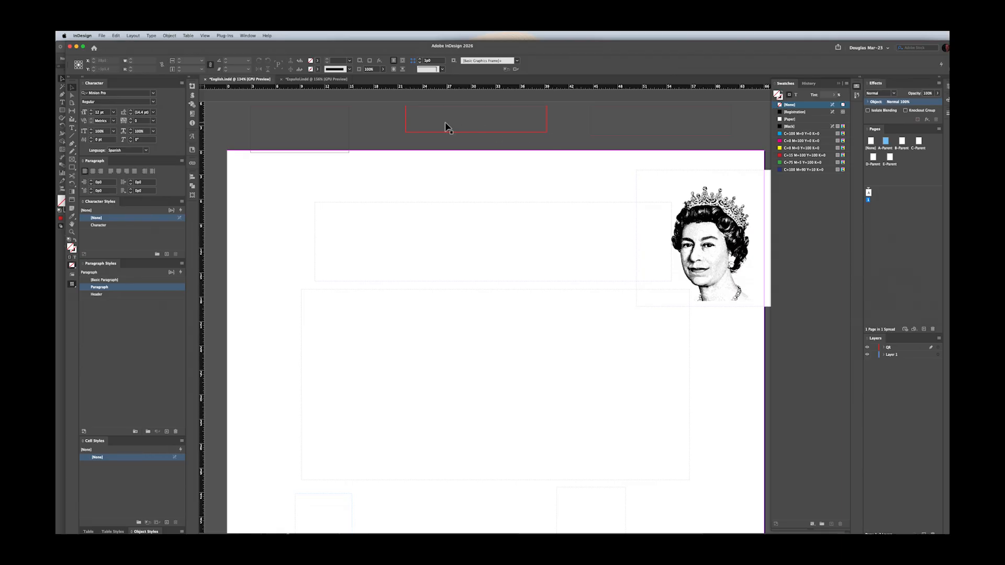
key(super+space)
drag(420, 135, 729, 224)
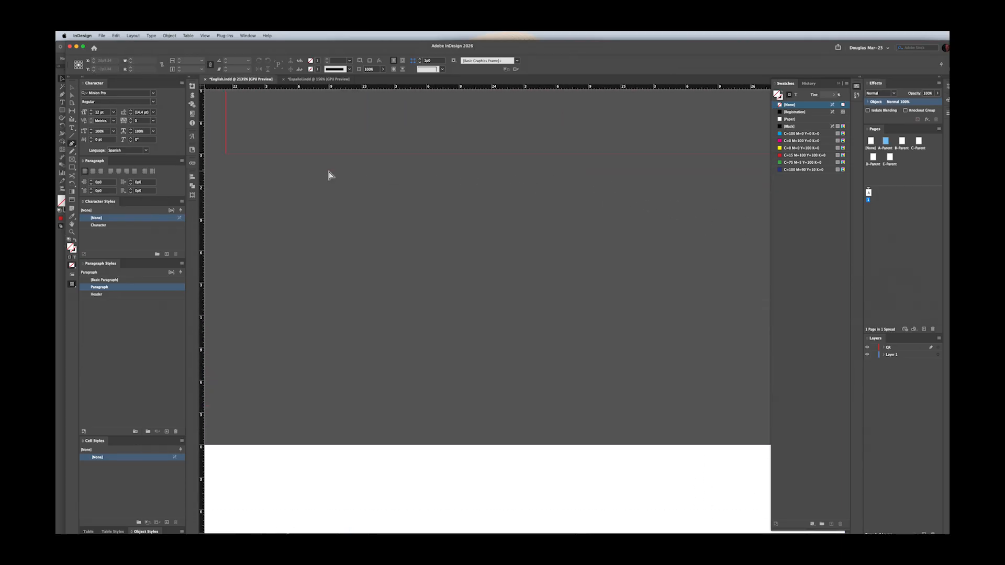
key(v)
key(p)
key(a)
key(p)
click(311, 156)
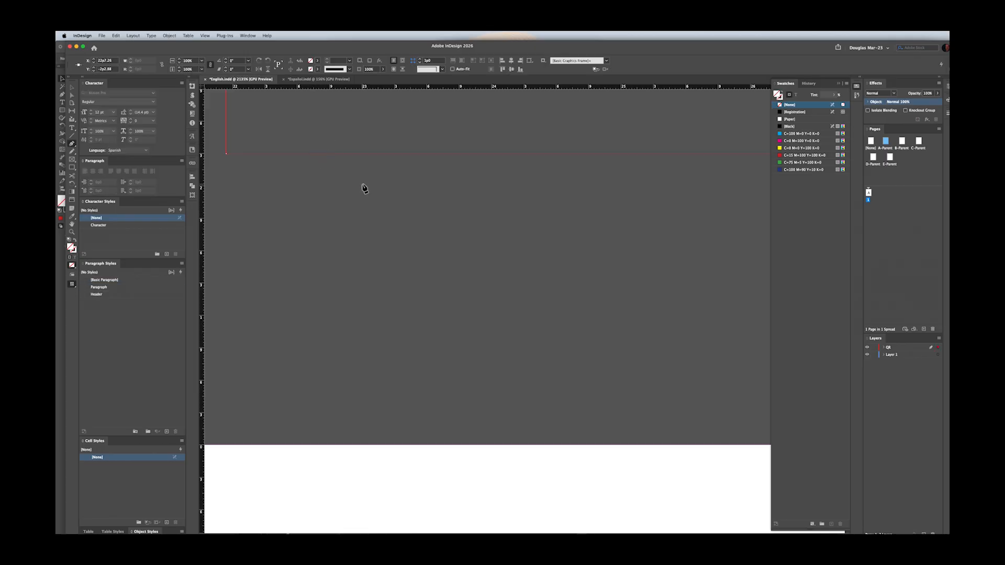
key(super+z)
Add a Pen tool anchor point to the second text frame's lower edge and pull the edge down into a spike touching the page.
key(v)
click(381, 153)
key(p)
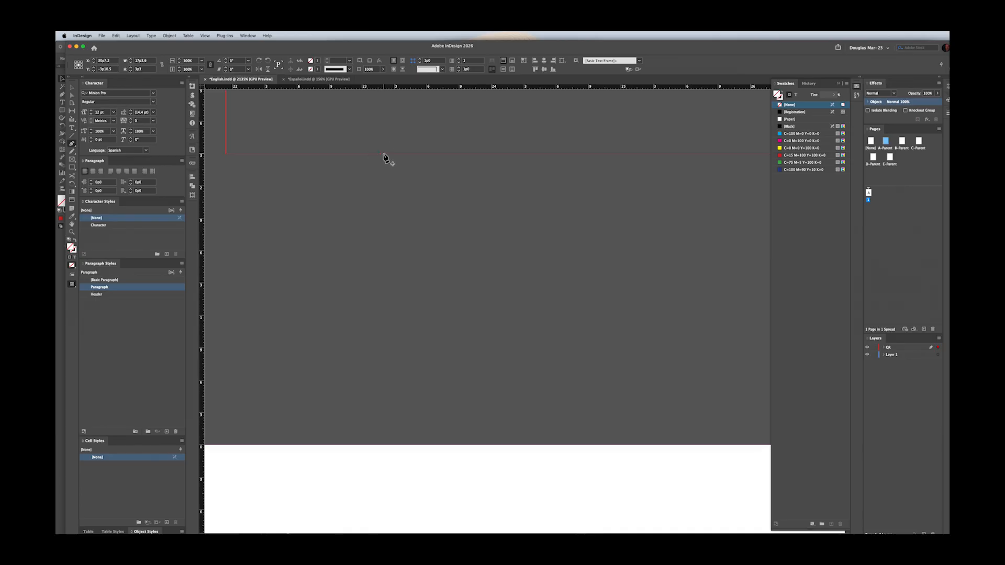
click(384, 155)
drag(384, 153, 419, 468)
key(shift+super+a)
Give the third text frame the same kind of spike, adding an anchor point near its lower-left corner and extending it onto the page.
drag(583, 285, 239, 288)
drag(722, 285, 157, 295)
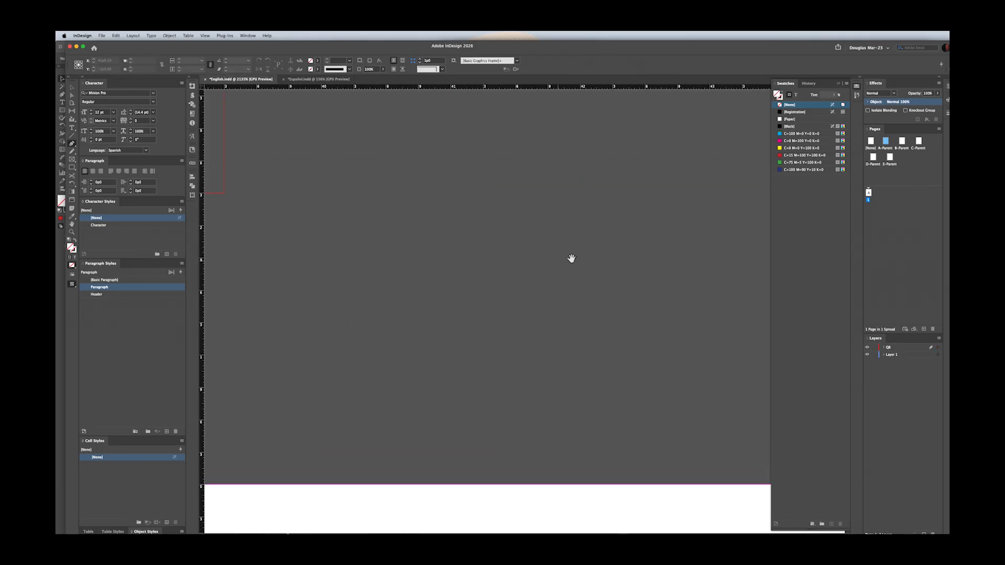
drag(697, 261, 292, 247)
key(v)
drag(412, 265, 447, 217)
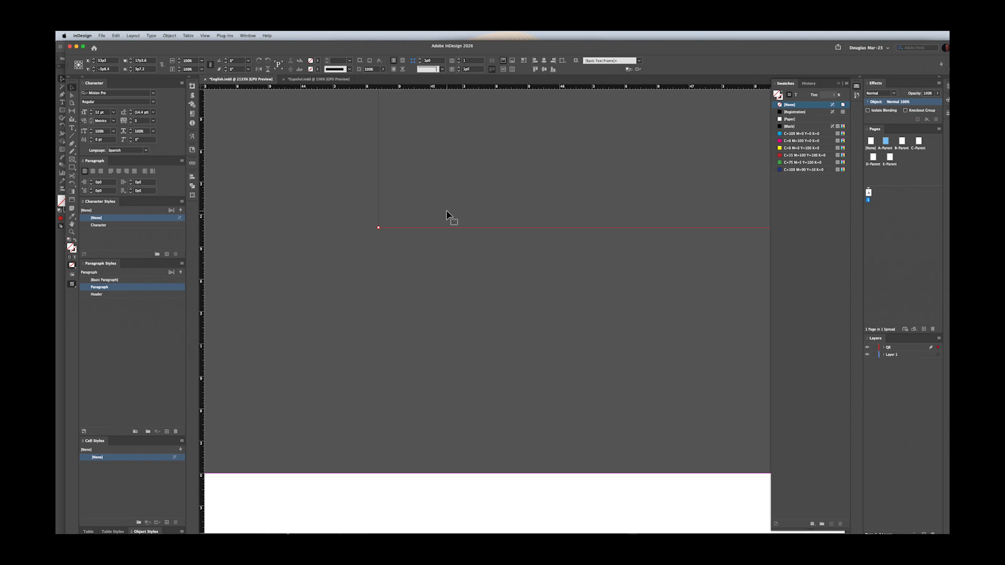
key(p)
click(418, 229)
drag(418, 229, 447, 494)
key(super+shift+a)
Assign the Character character style to the first off-page text frame and set its paragraph style to [No Paragraph Style].
drag(528, 285, 304, 229)
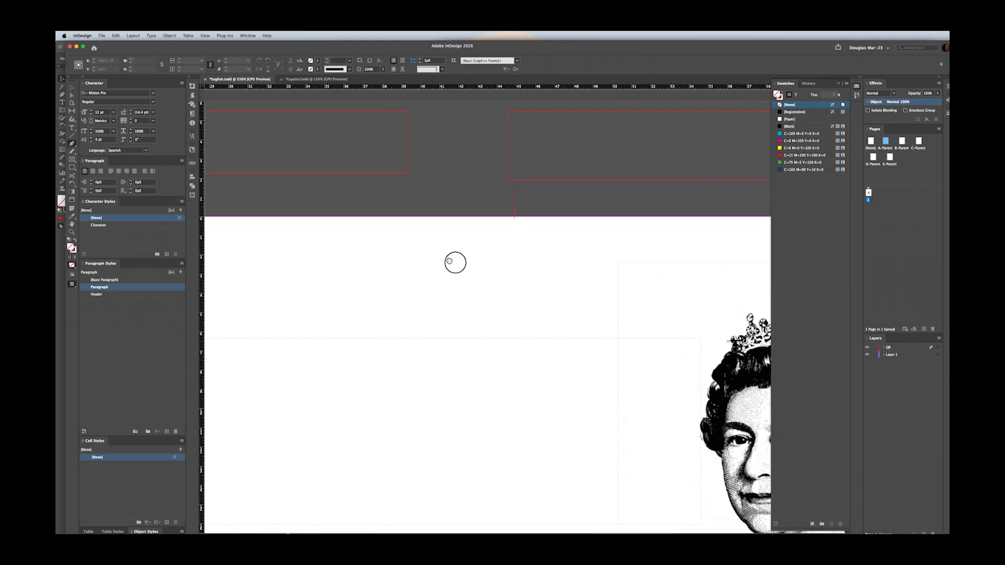
drag(486, 271, 406, 245)
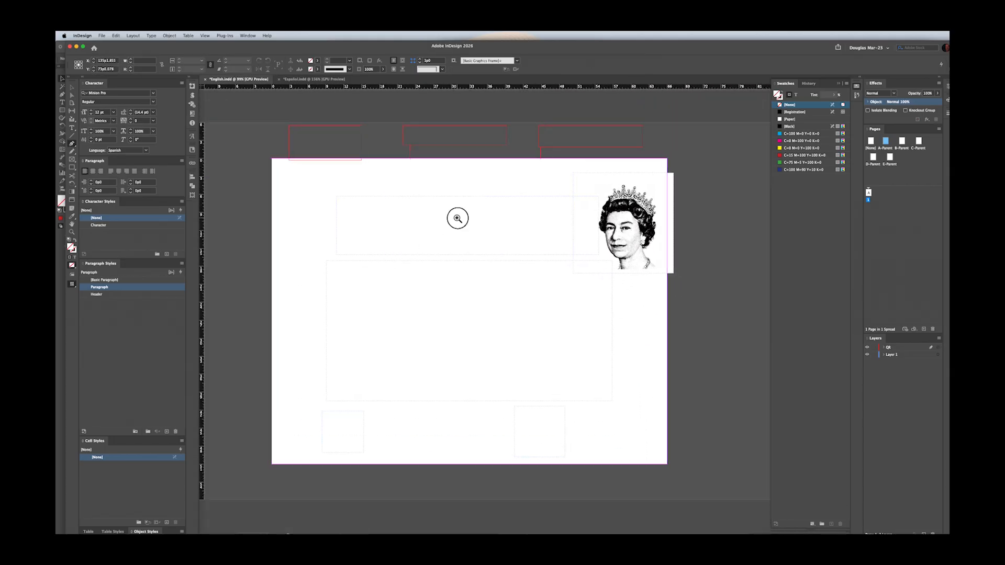
drag(458, 219, 534, 204)
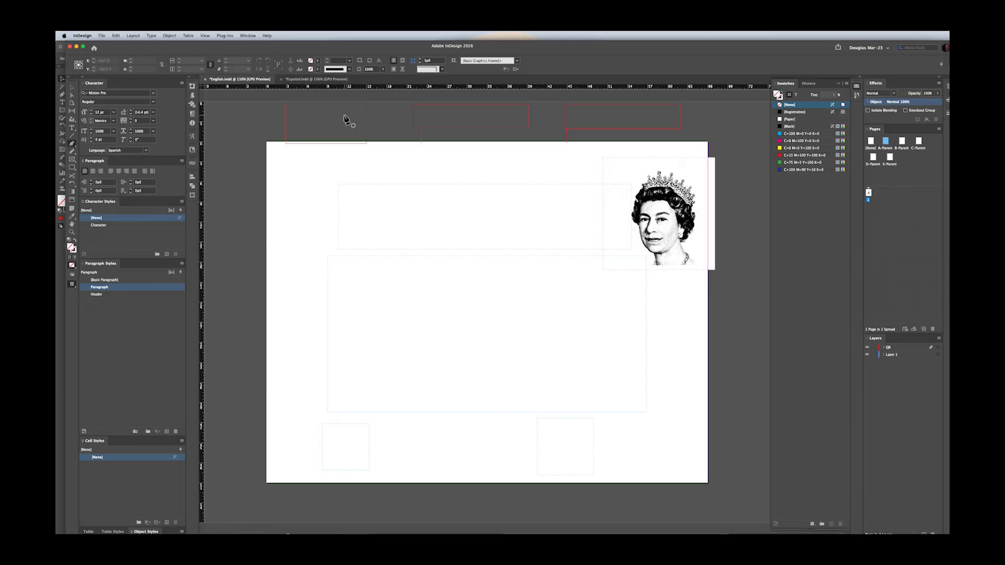
key(v)
click(324, 129)
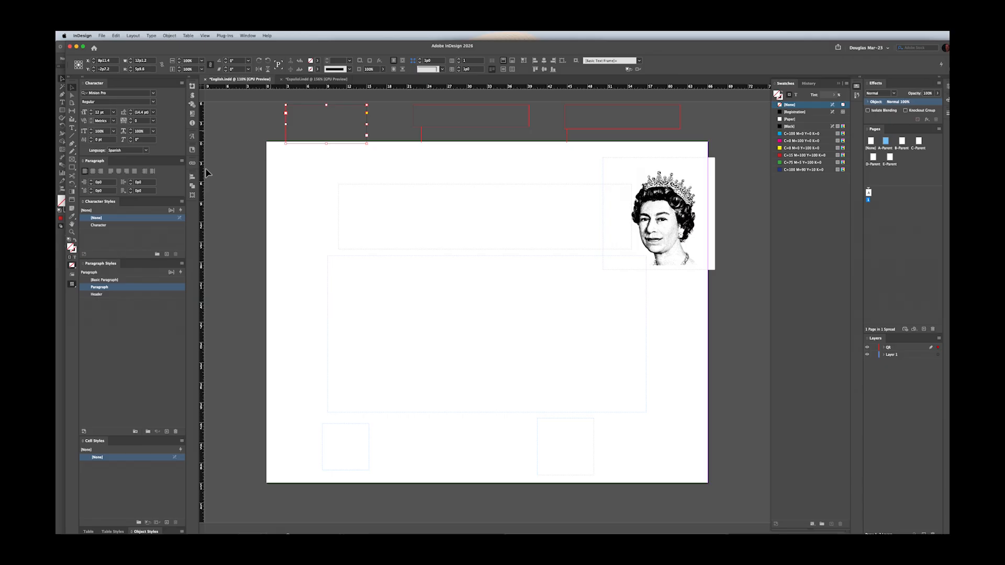
click(98, 226)
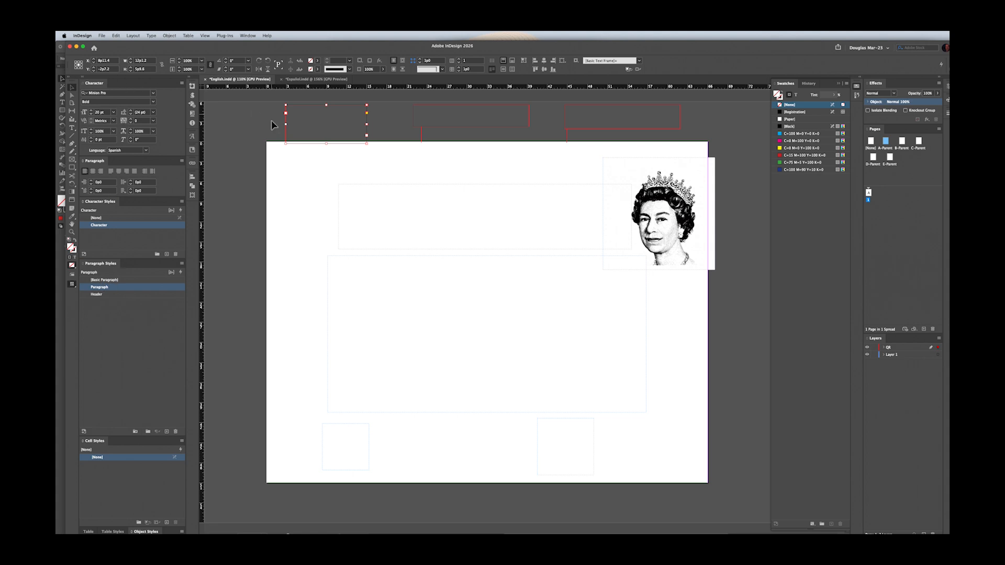
double_click(316, 116)
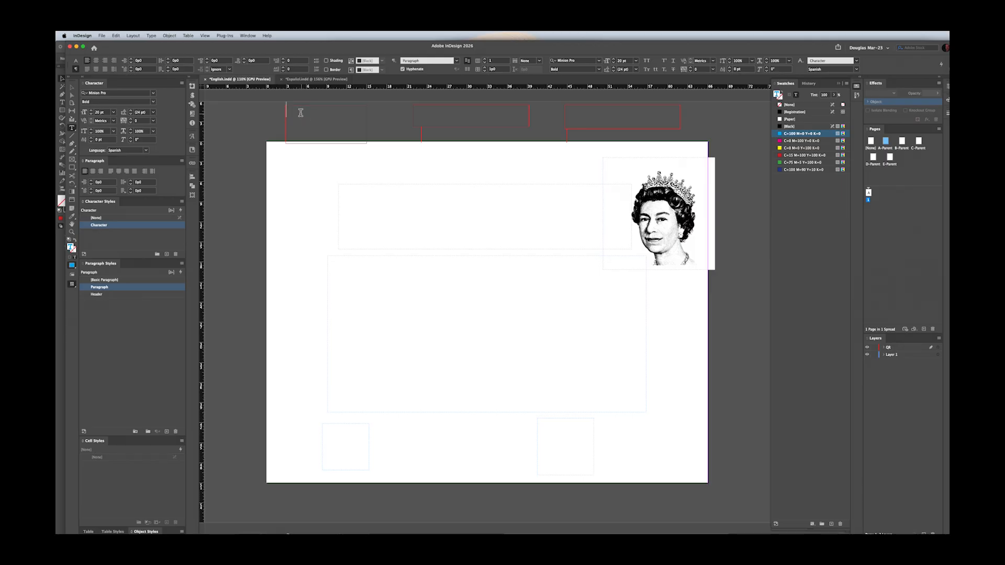
click(114, 35)
click(131, 150)
click(457, 61)
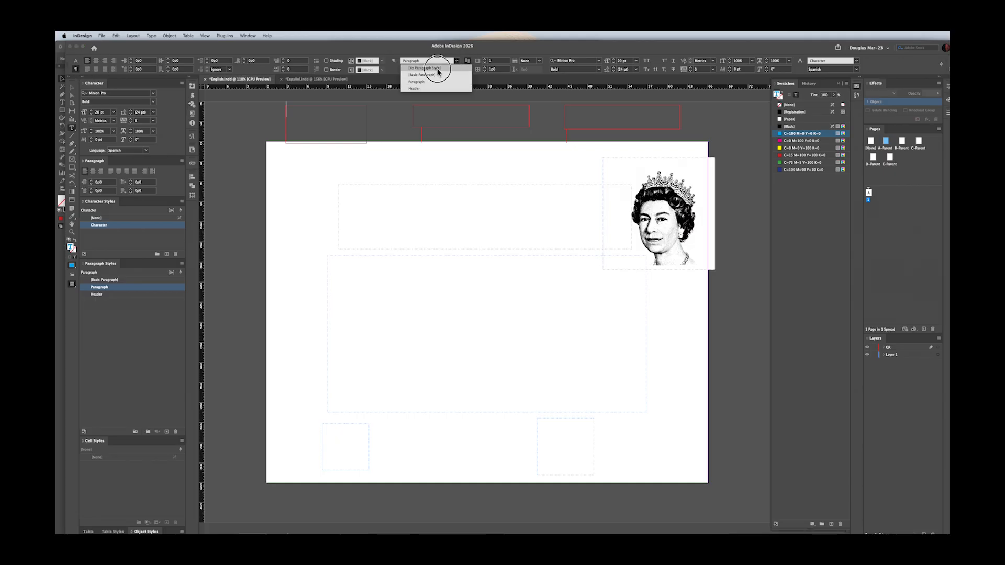
click(438, 68)
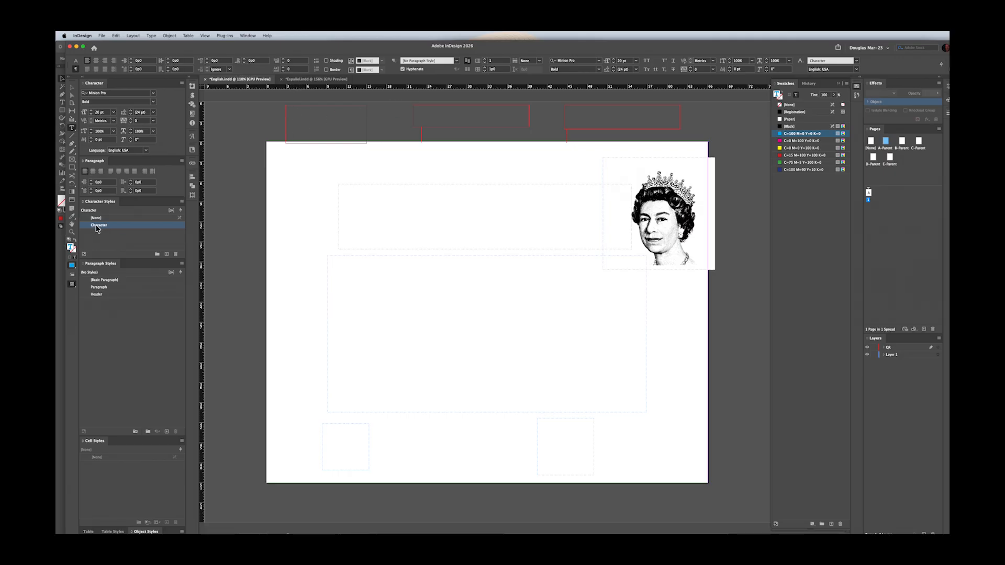
Check the second off-page frame for the Paragraph style and apply the Header paragraph style to the third frame.
click(423, 112)
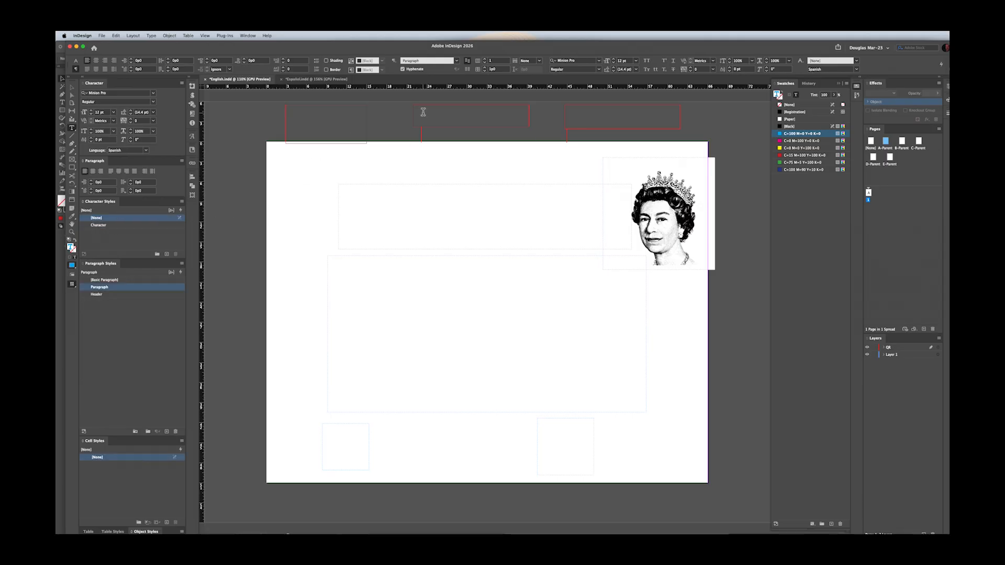
click(122, 35)
click(128, 156)
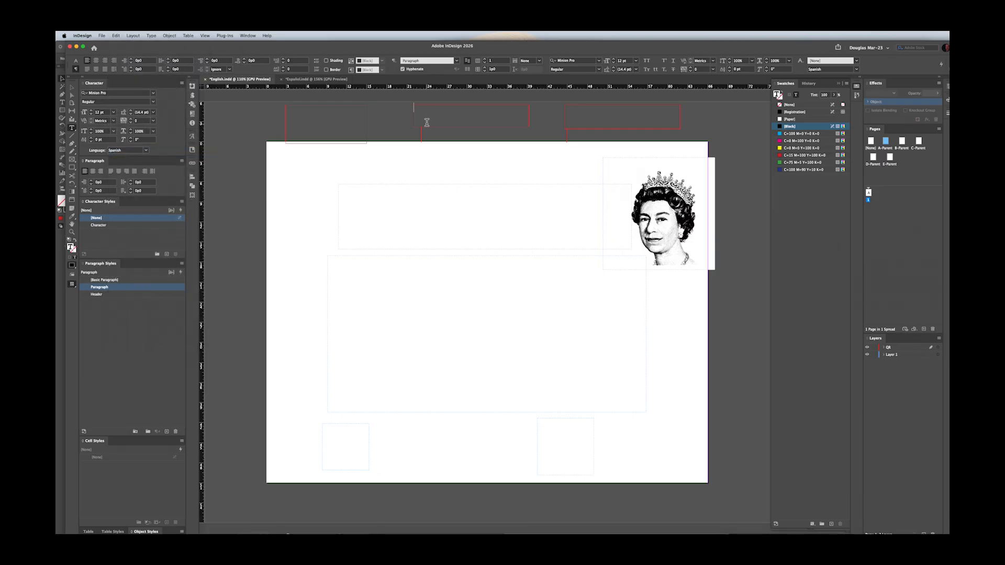
click(576, 113)
click(97, 295)
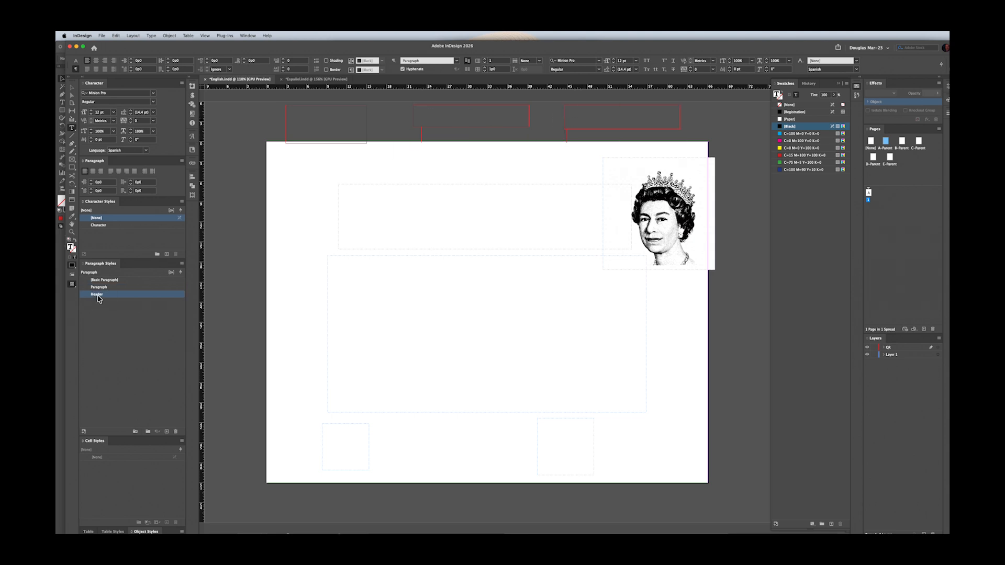
key(Escape)
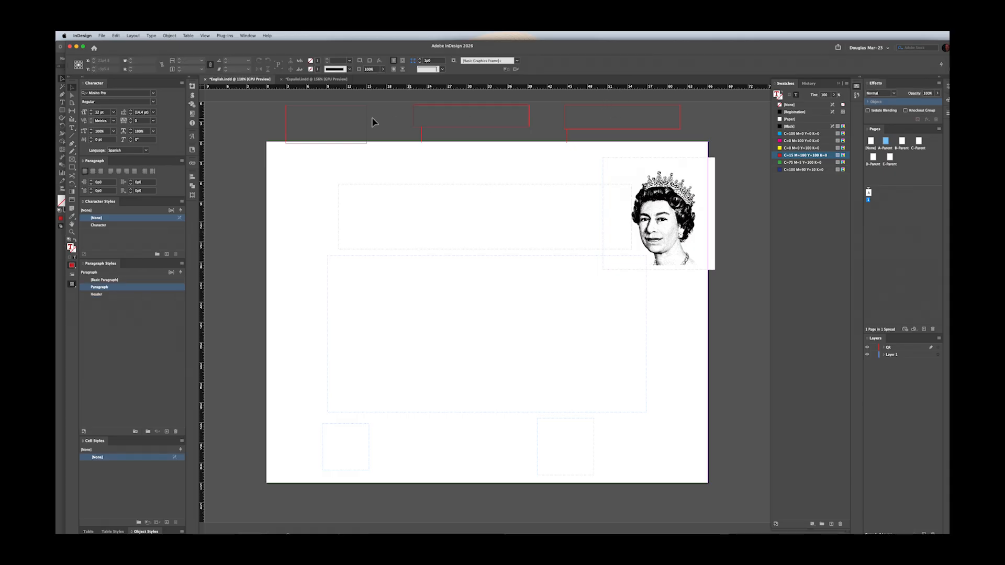
Check the character and paragraph styles assigned to each of the three off-page text frames.
click(292, 118)
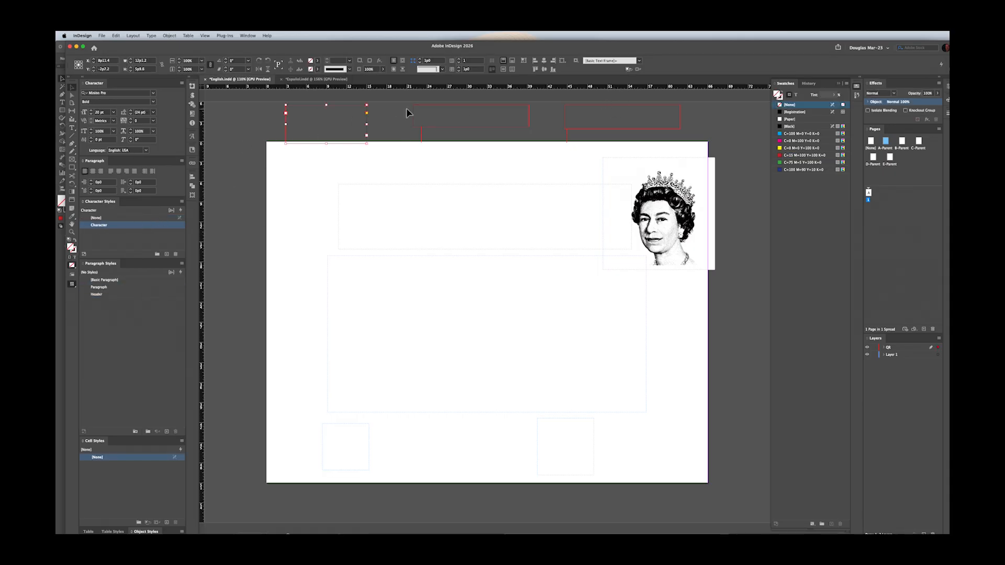
click(440, 119)
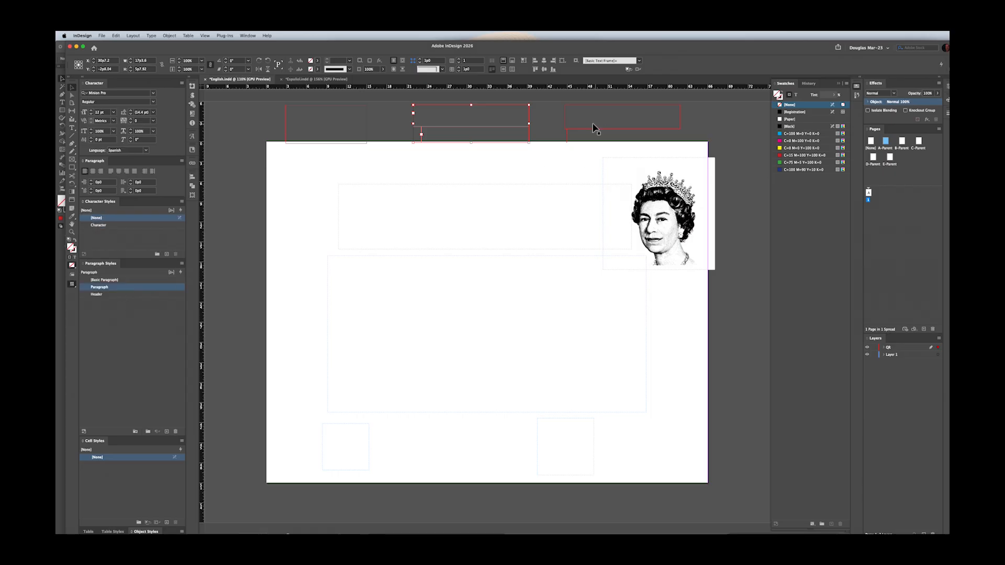
click(571, 121)
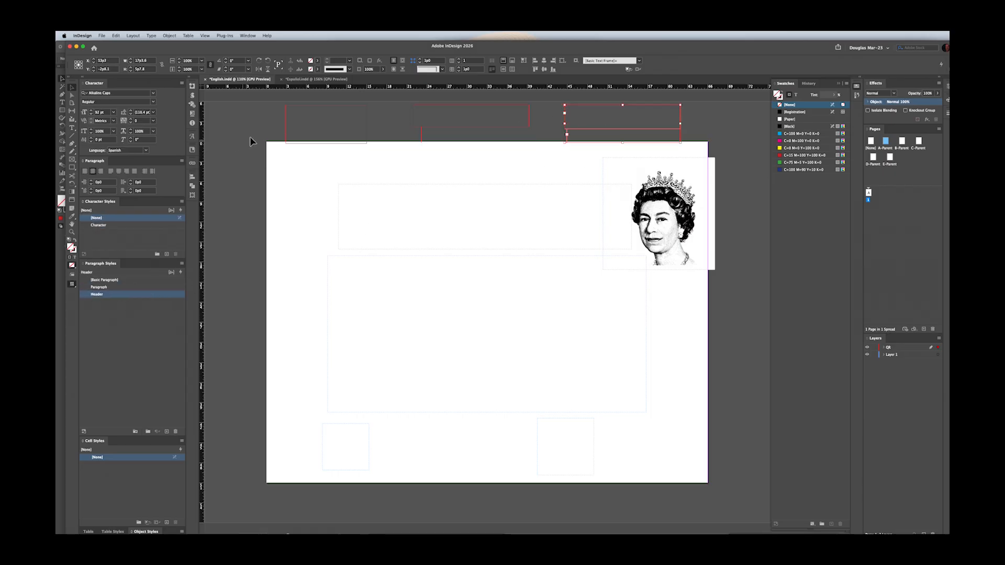
click(287, 138)
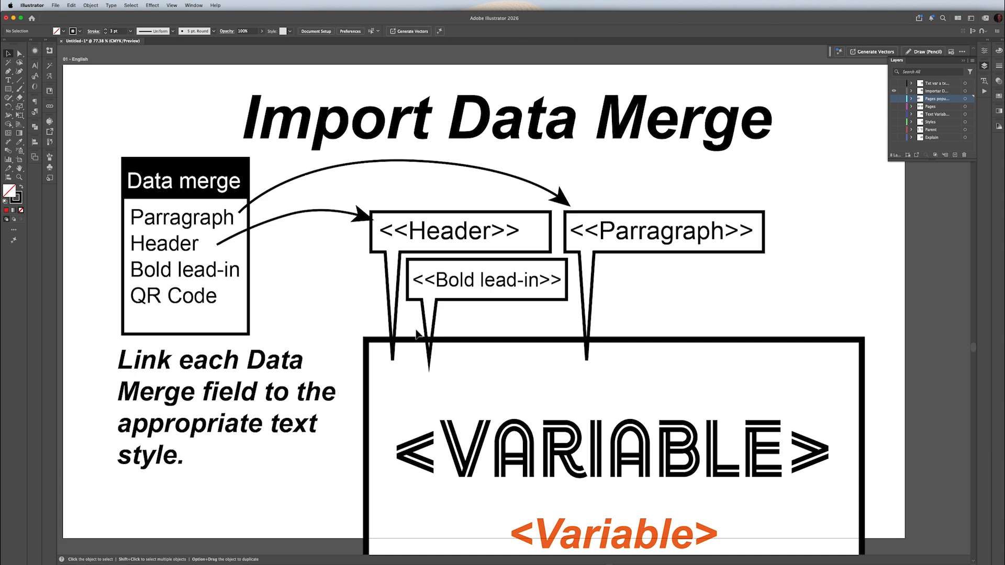
Switch to the blank LibreOffice spreadsheet and select cell A1.
key(super+Tab)
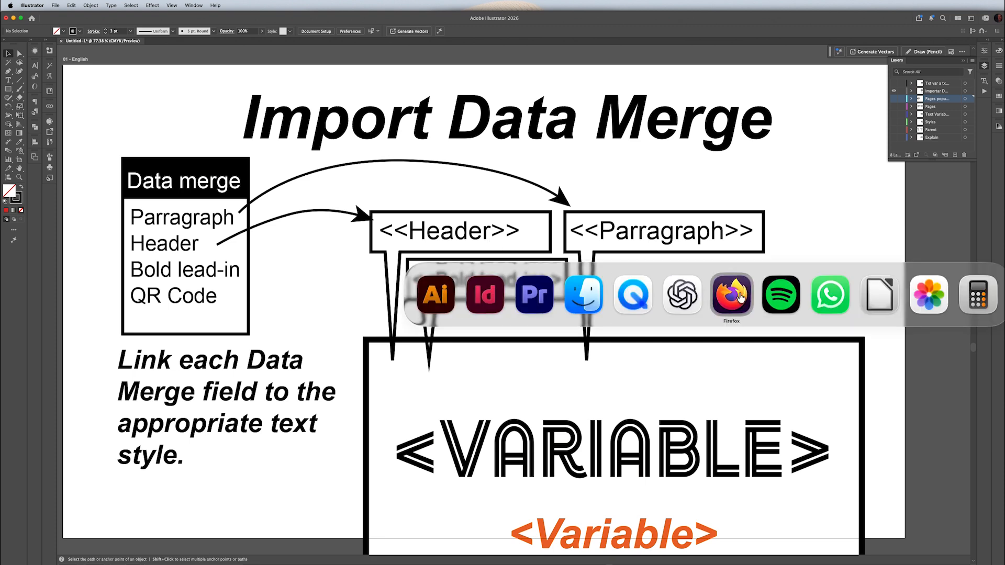
key(super+Tab)
key(super+Tab)
key(super+Tab)
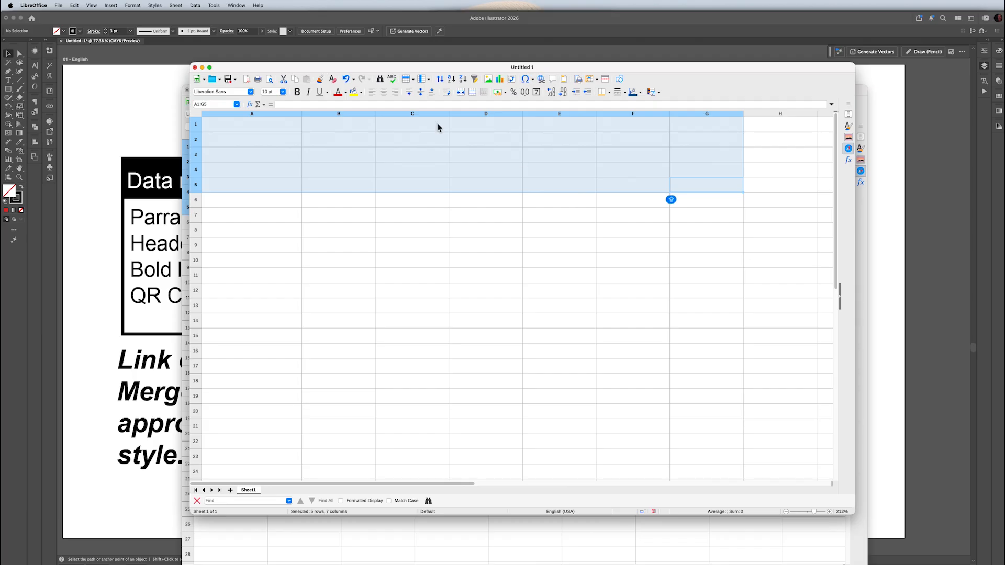
mouse_move(287, 70)
mouse_down()
mouse_move(472, 160)
mouse_move(291, 157)
mouse_move(279, 81)
mouse_up()
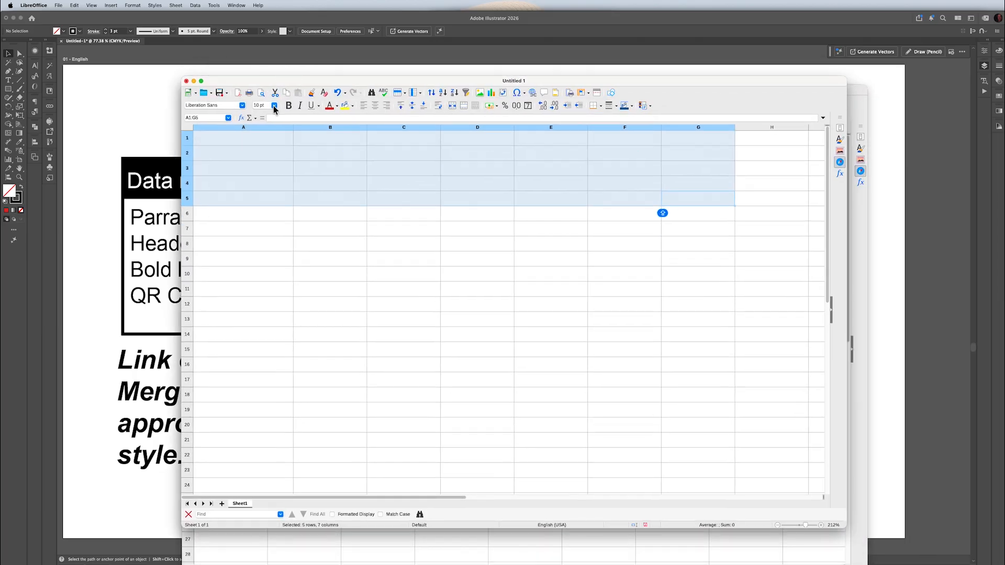
click(257, 135)
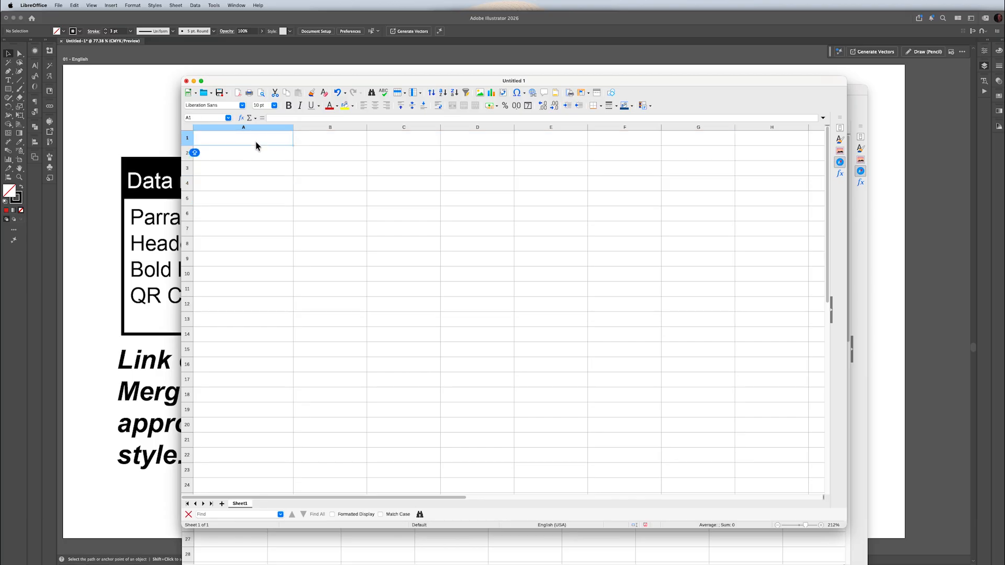
text(HEAD)
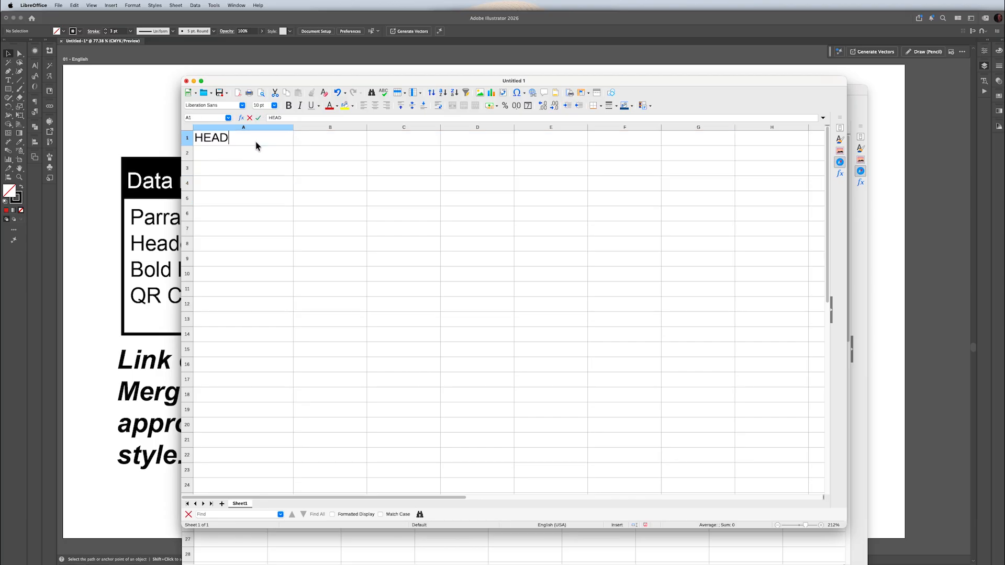
key(Tab)
key(BackSpace)
key(Escape)
Enter the column headings Header, Paragraph and Character in cells A1 to C1.
click(257, 145)
text(Header)
key(Tab)
text(Paragraph)
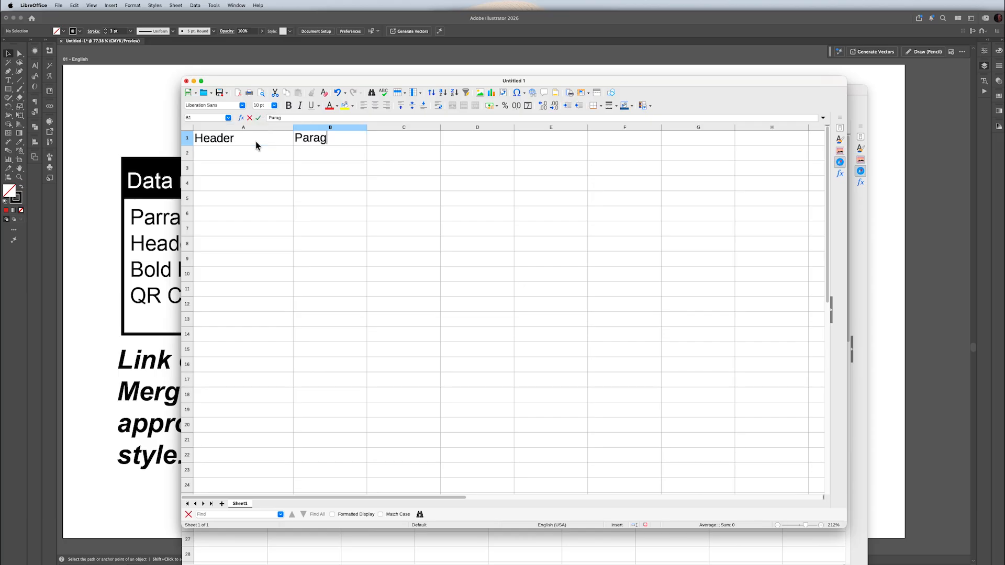
key(Tab)
text(Character)
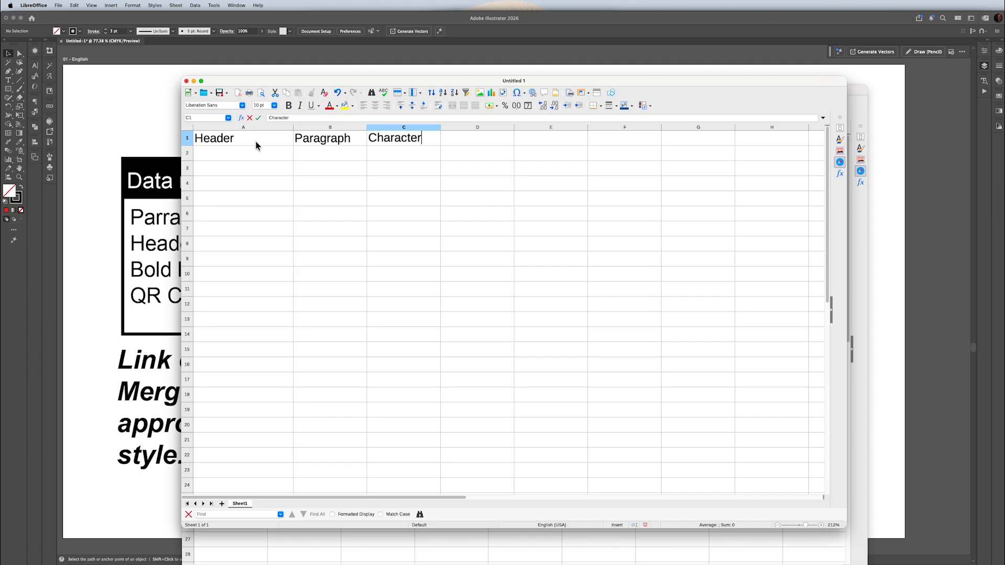
key(Tab)
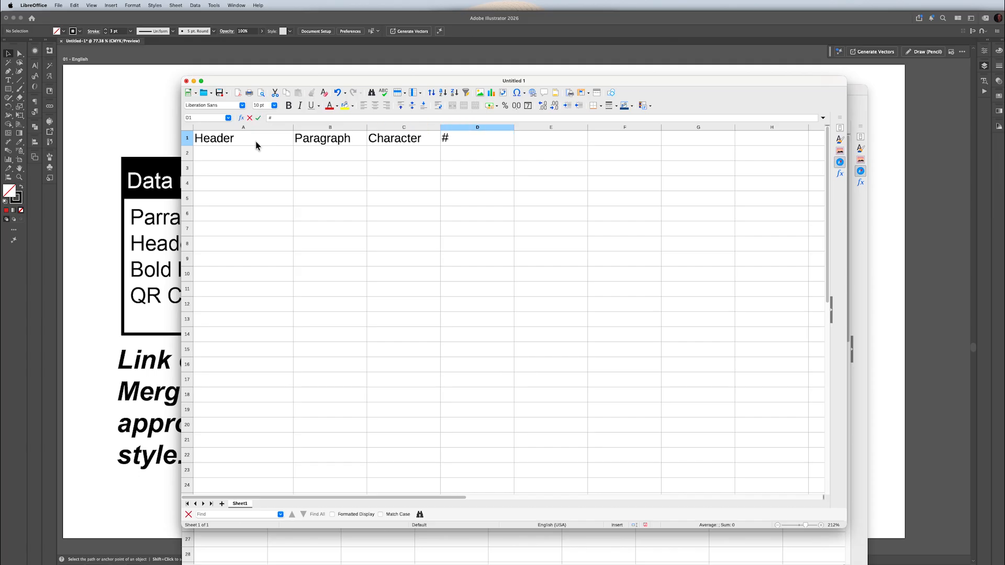
Enter the column heading #QR Code in cell D1.
text(#QR Code)
key(Tab)
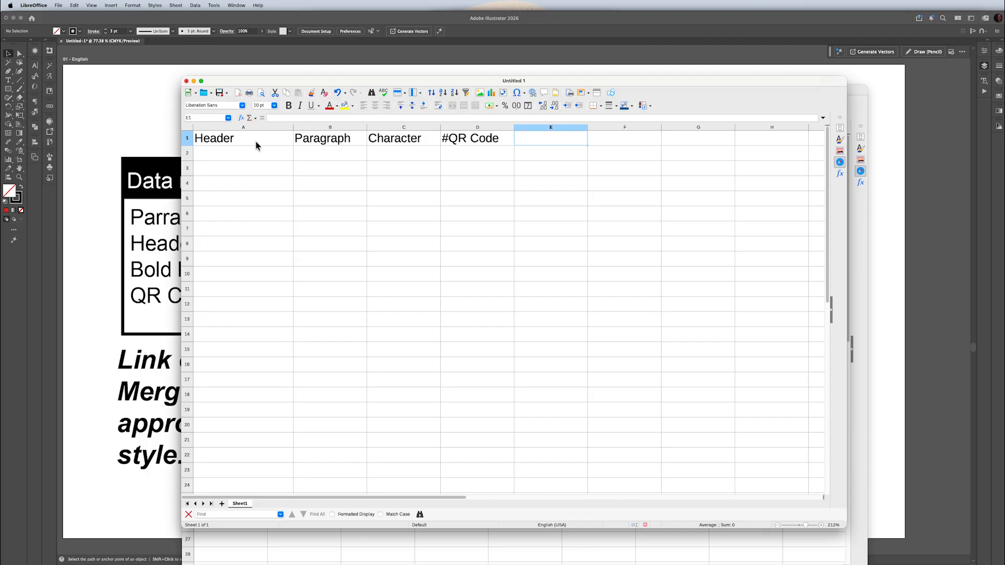
text(@img)
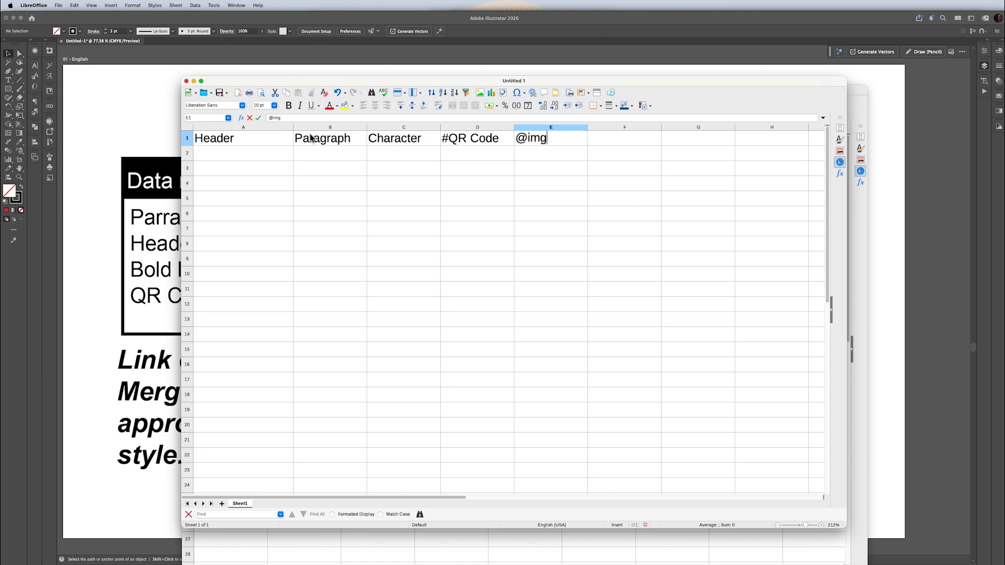
triple_click(553, 140)
key(BackSpace)
click(506, 217)
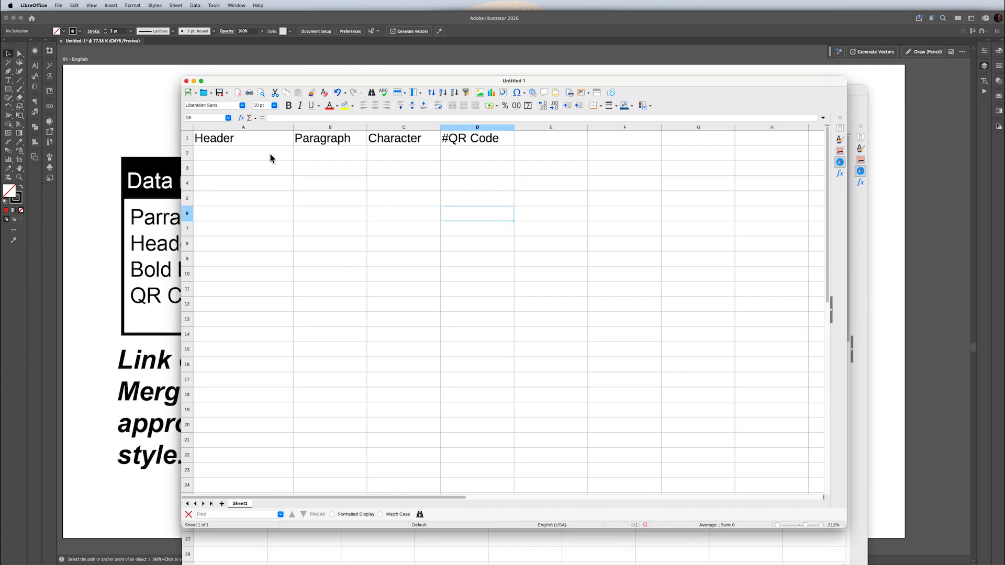
Review the spreadsheet entries under the Header, Paragraph, Character and #QR Code columns, including the full paragraph text in B2.
click(245, 155)
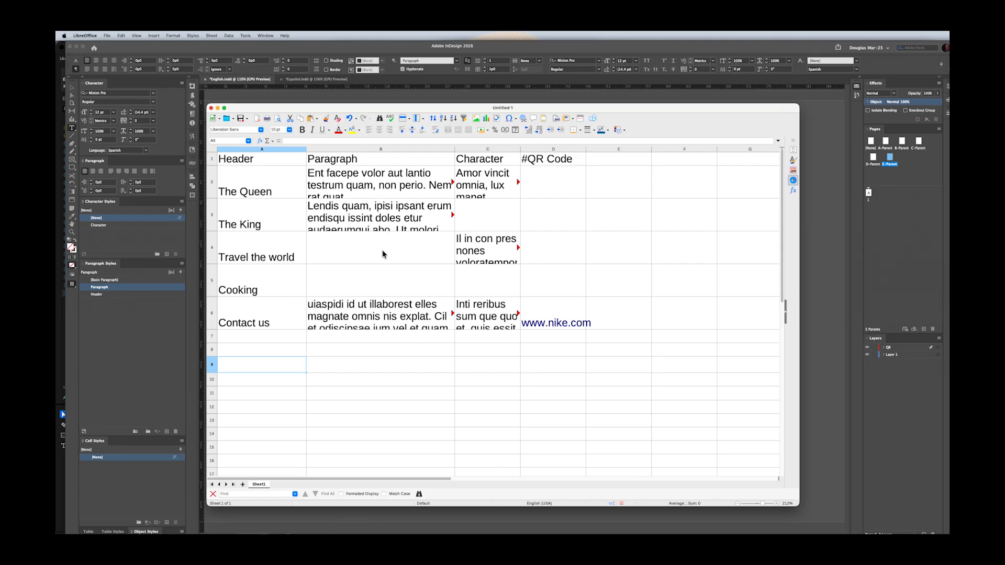
click(378, 187)
click(484, 185)
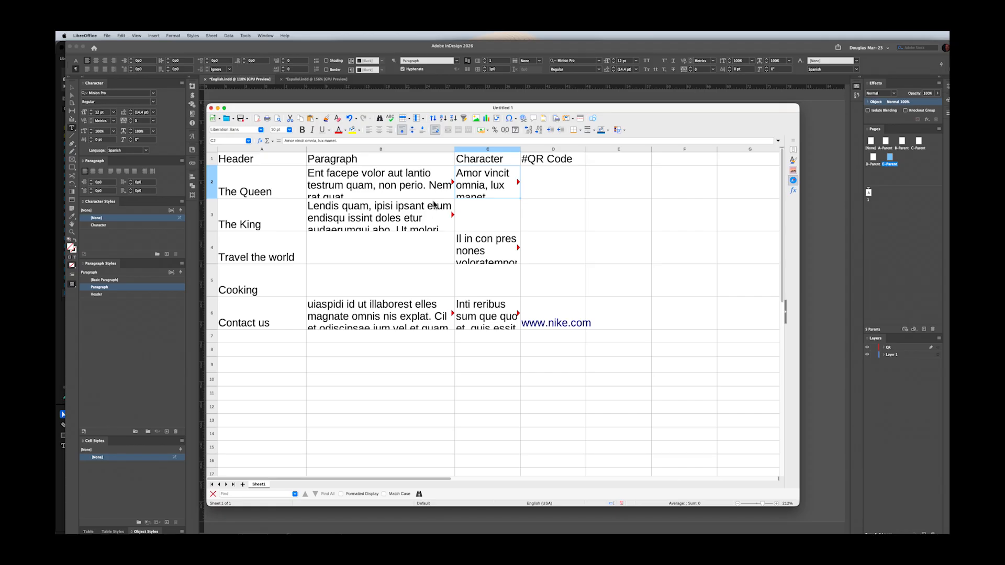
double_click(401, 186)
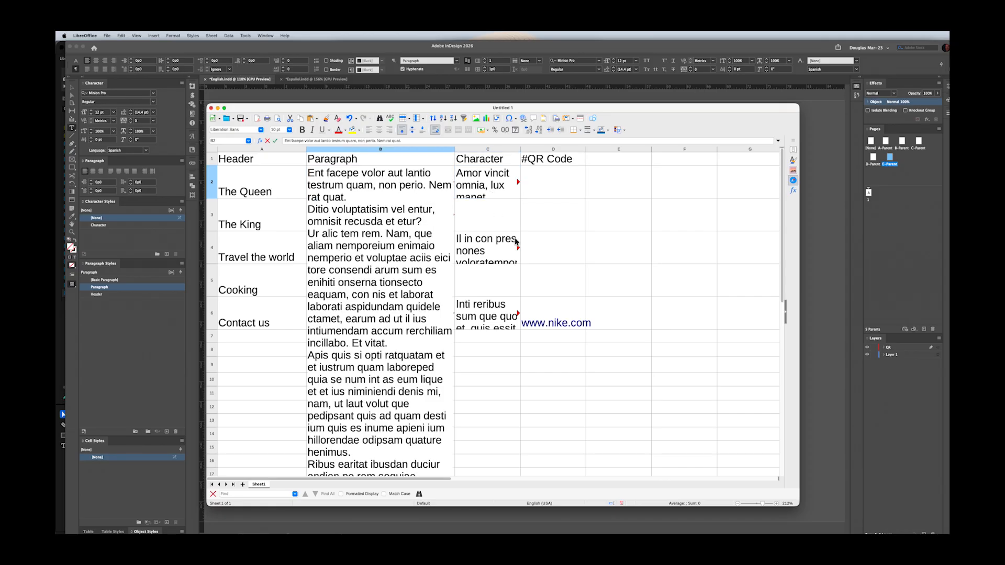
click(558, 210)
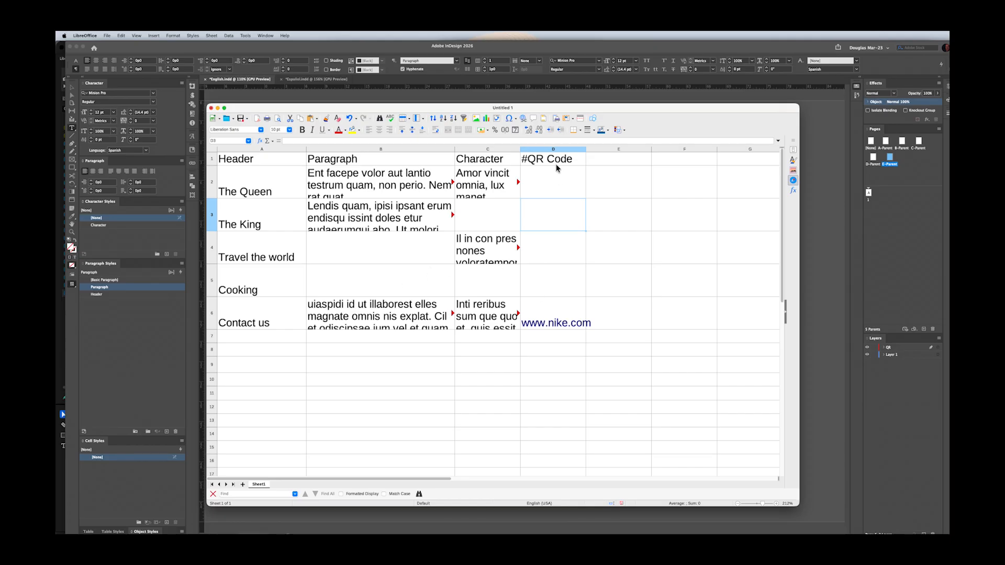
click(552, 150)
click(554, 336)
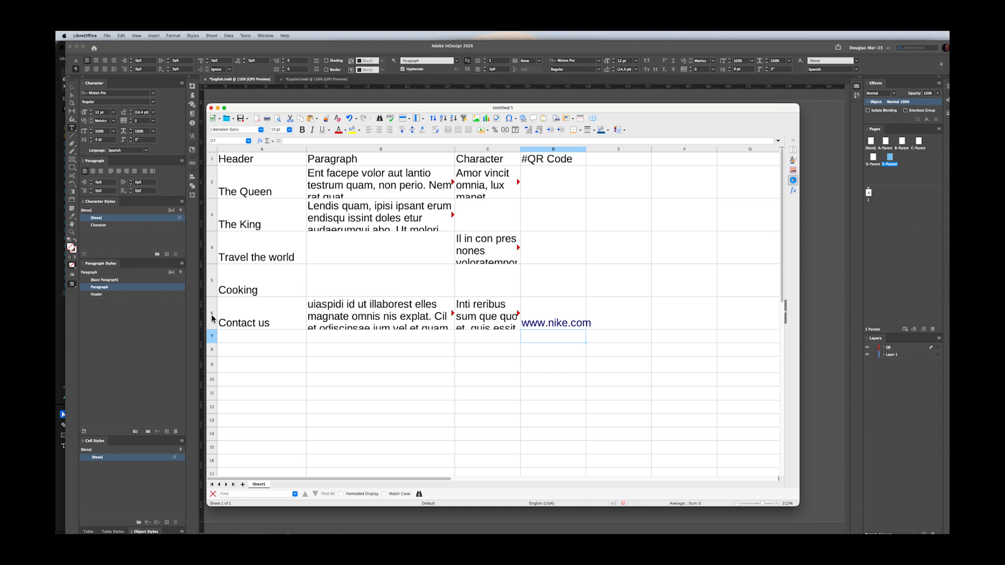
click(576, 321)
Switch to InDesign and select the empty square frame below the Character text frame.
click(900, 182)
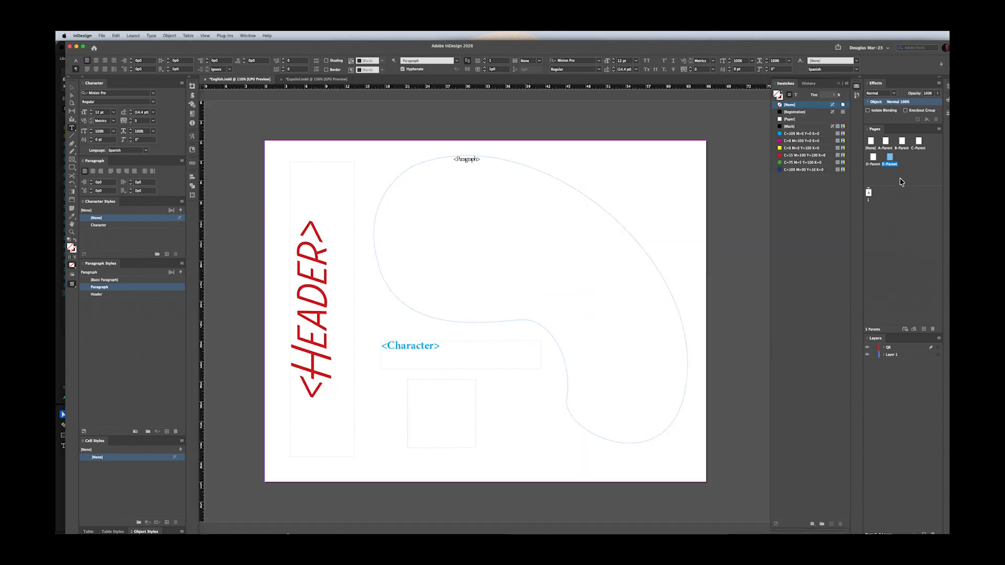
key(v)
drag(396, 392, 448, 408)
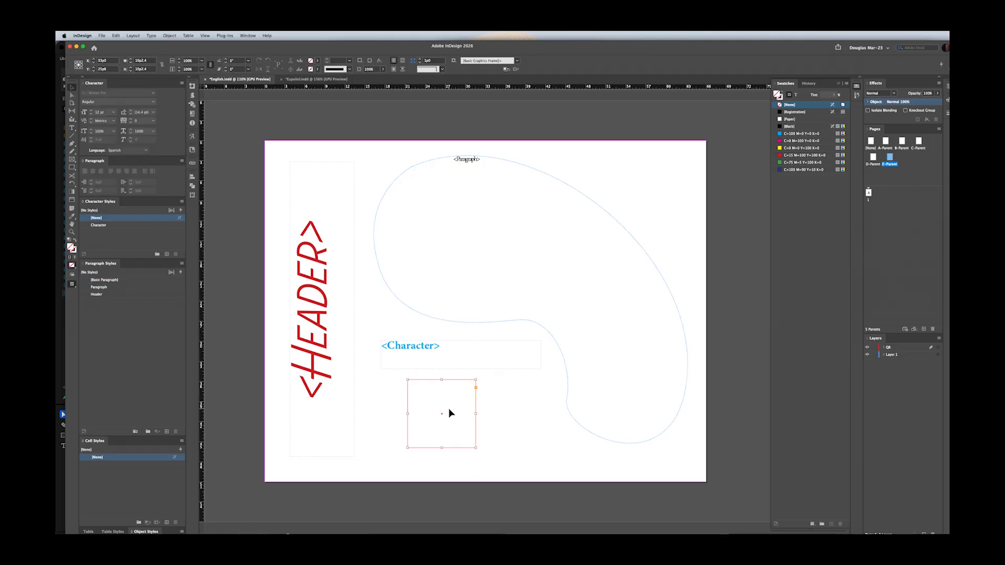
Switch back to the LibreOffice spreadsheet and examine the Header column entries in cells A2 to A6.
key(super+Tab)
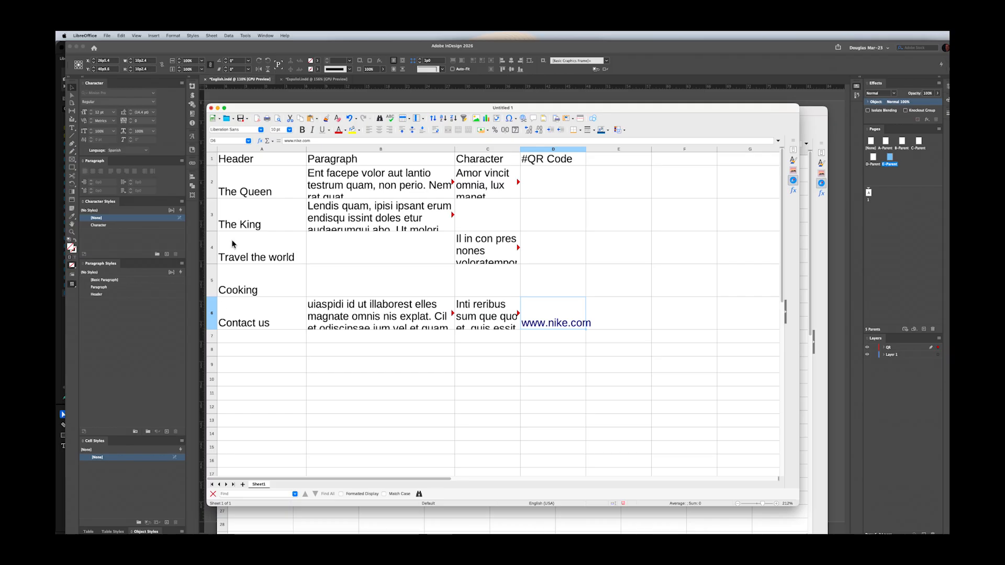
click(262, 191)
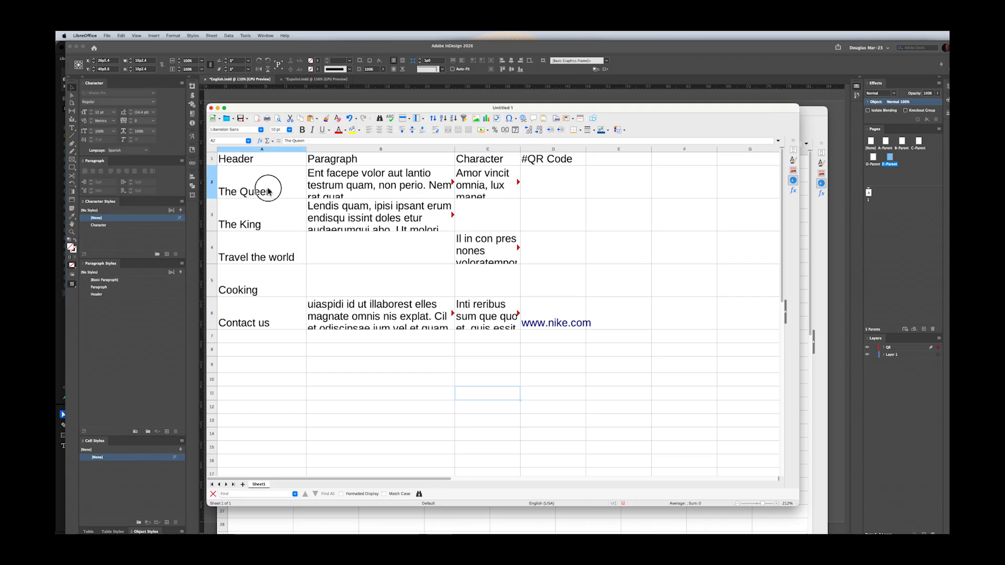
click(273, 316)
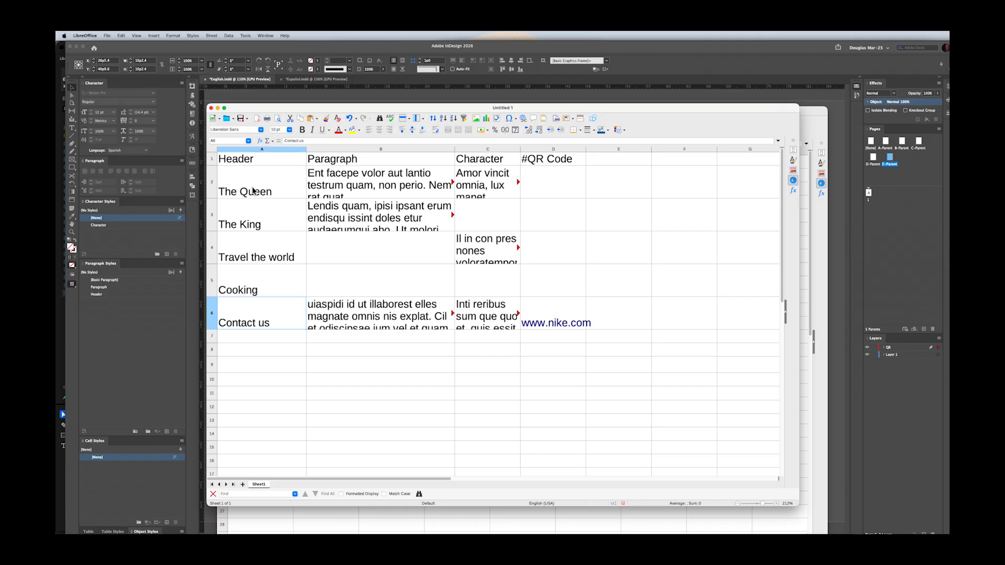
click(253, 189)
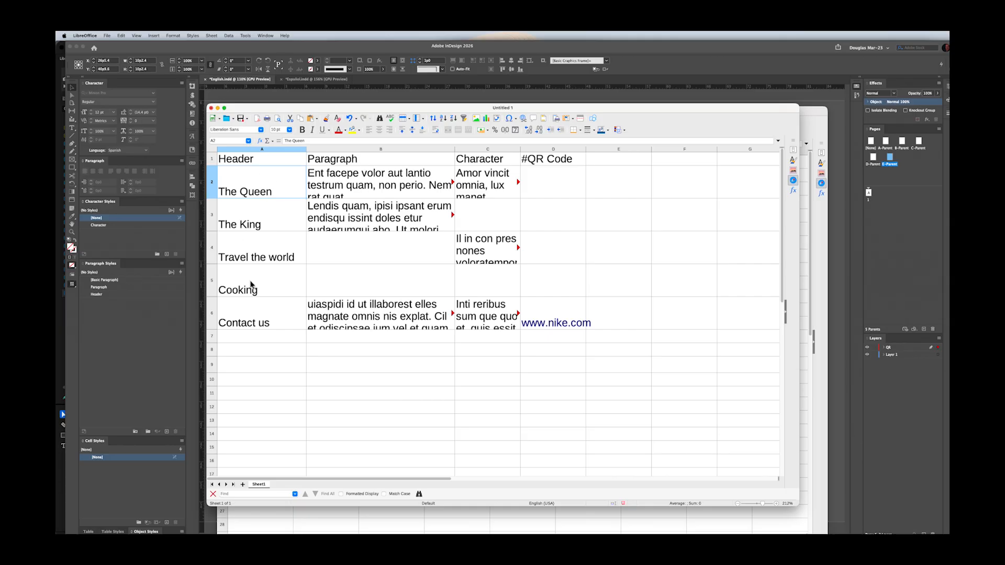
shift+click(263, 316)
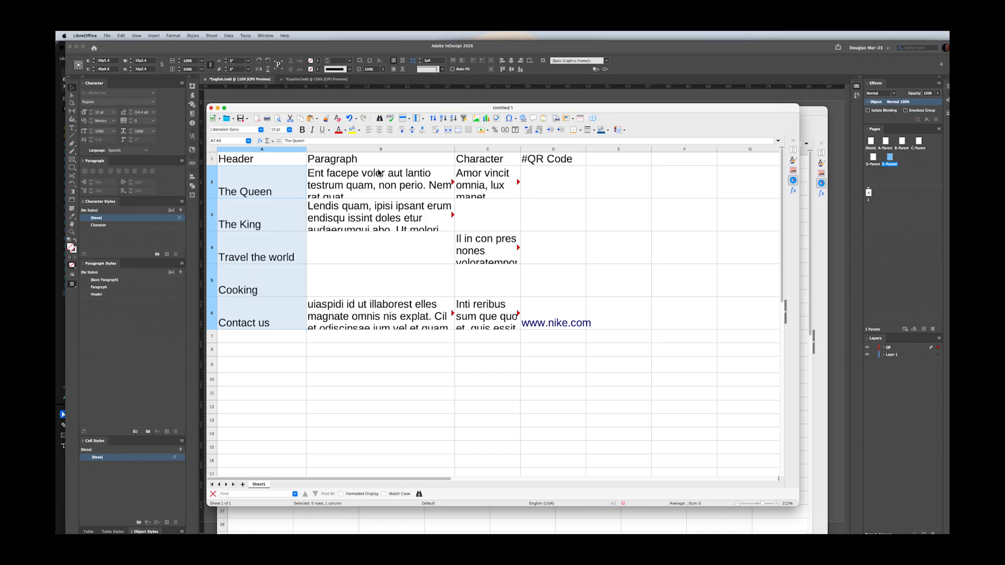
click(340, 388)
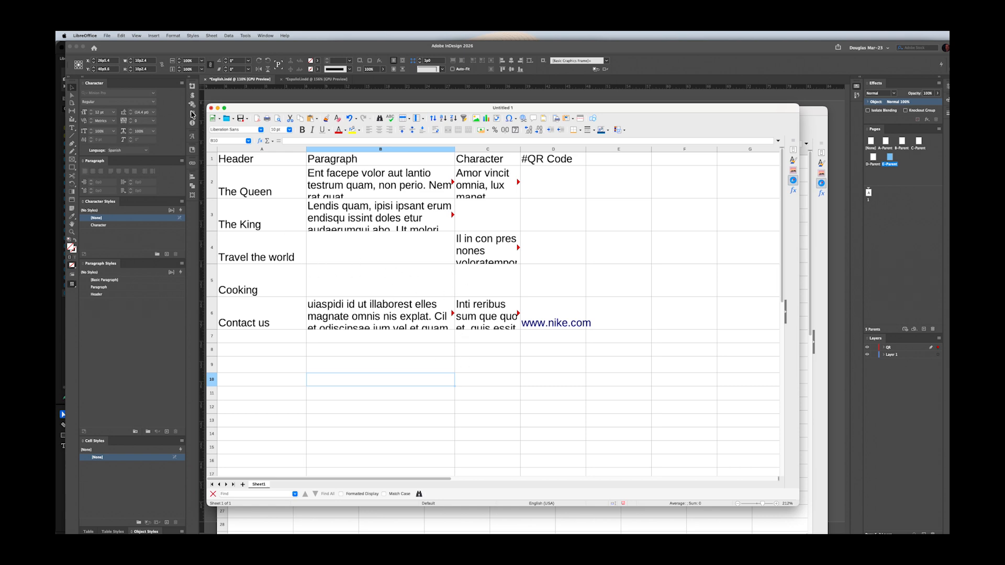
Save the spreadsheet as a Text CSV file named Data Merge EN, with Edit filter settings enabled, Unicode (UTF-8) and a {Tab} field delimiter.
click(106, 35)
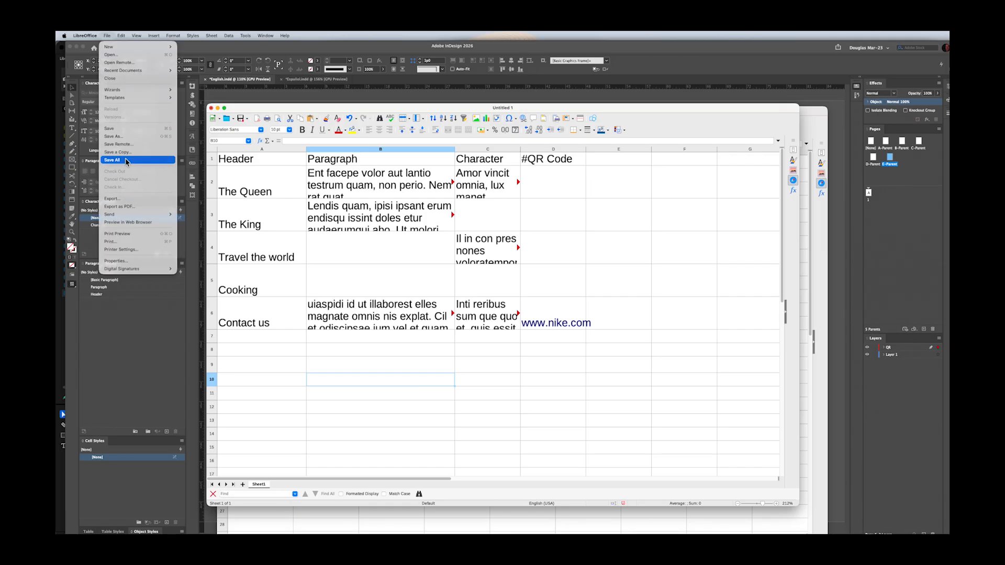
click(128, 199)
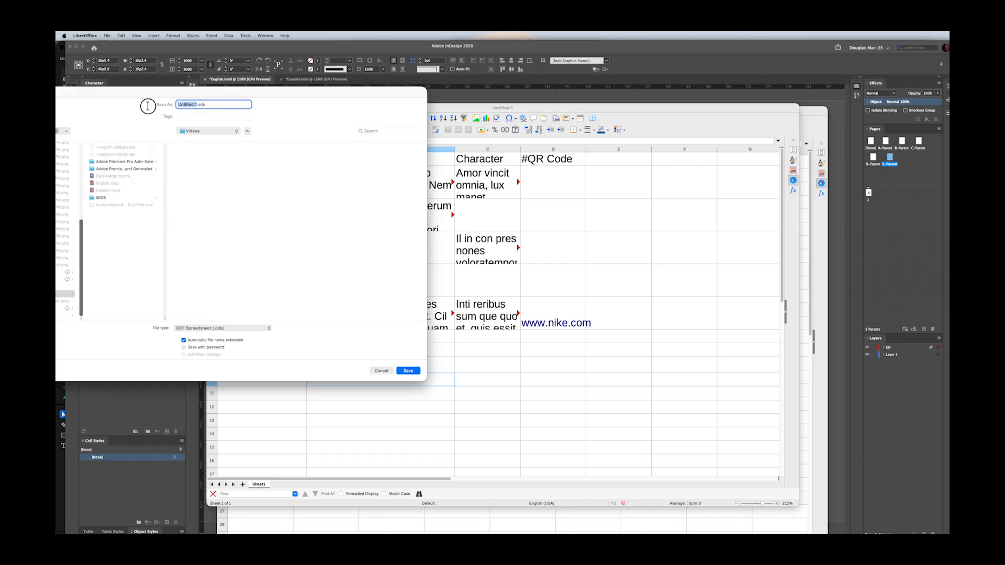
click(229, 328)
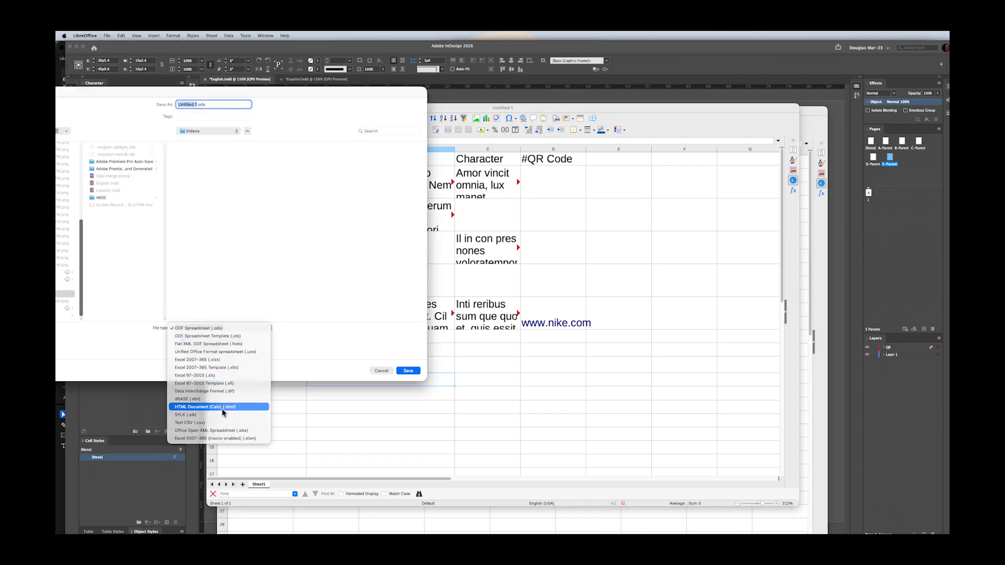
click(224, 422)
click(191, 354)
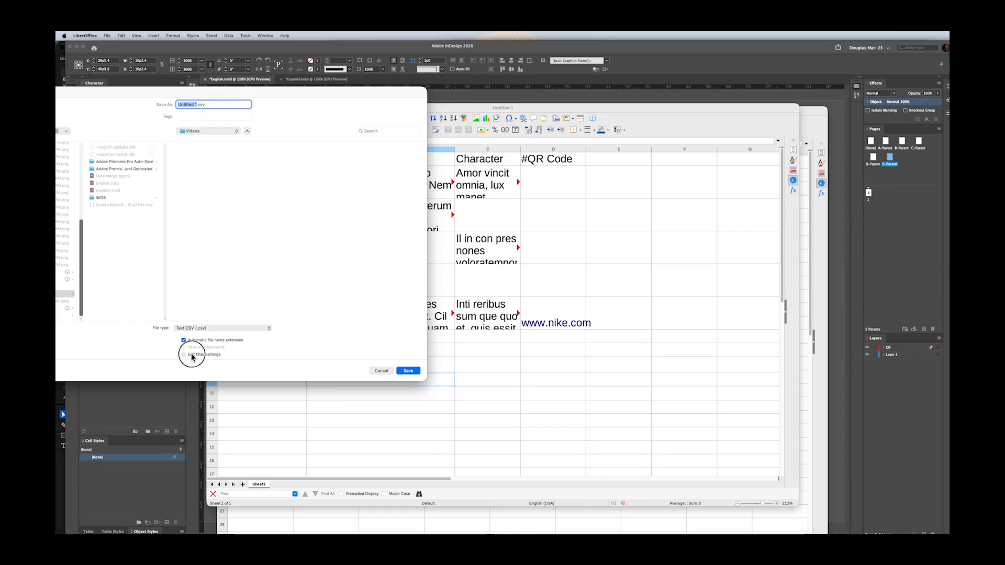
text(Data Merge)
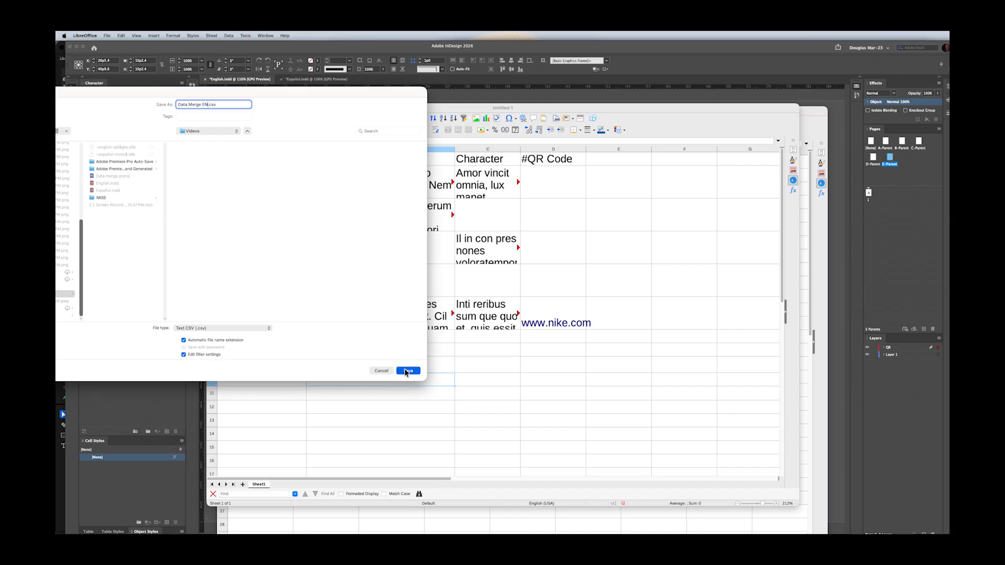
click(407, 371)
drag(465, 264, 397, 164)
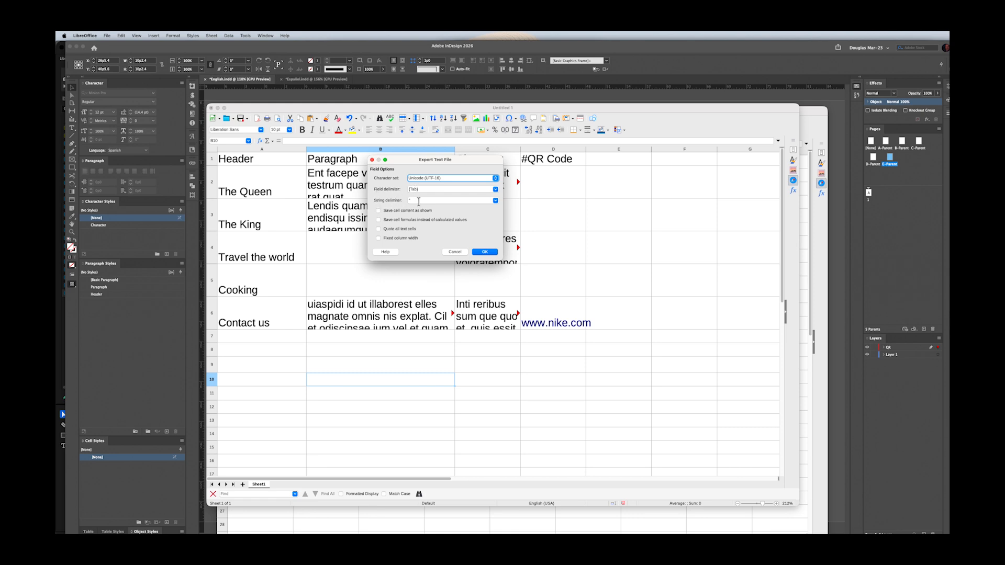
click(481, 253)
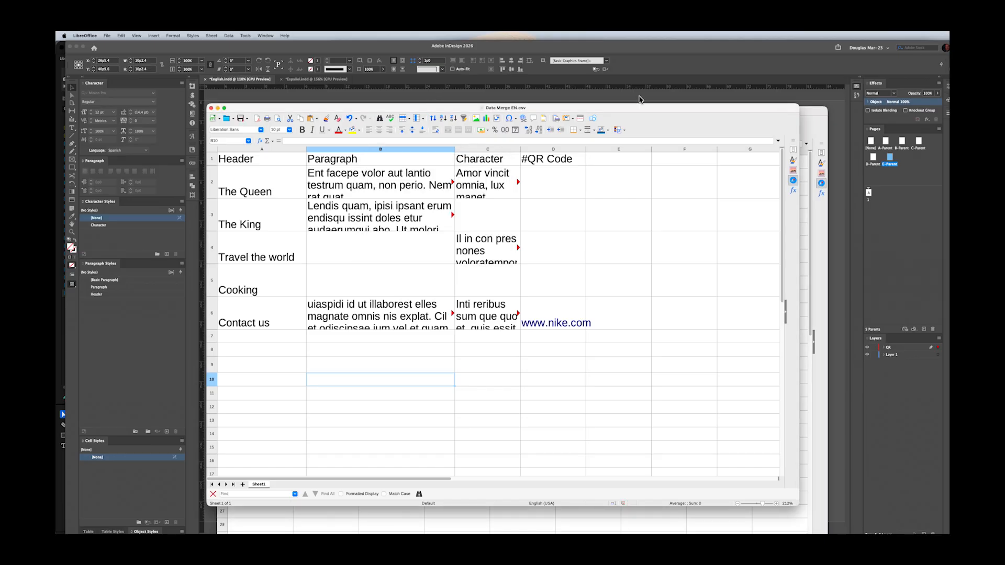
Switch to InDesign, find the Data Merge utility by searching for "data", and open it.
click(739, 99)
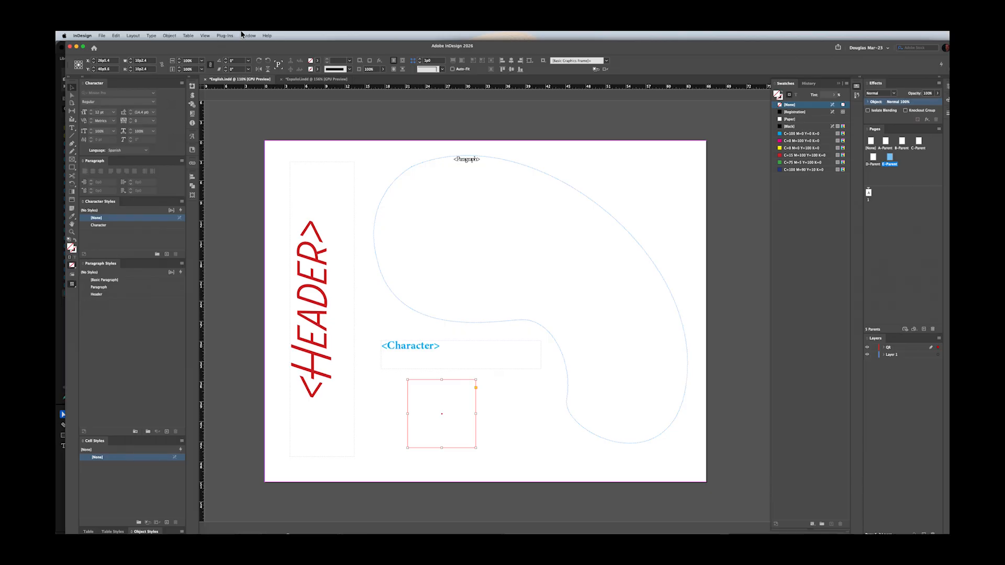
click(267, 35)
text(data)
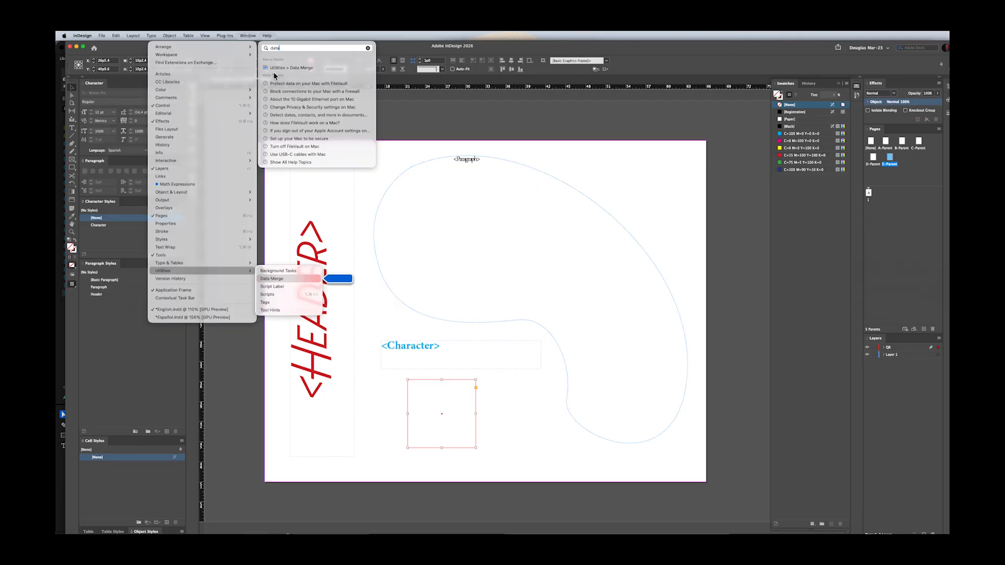
click(275, 67)
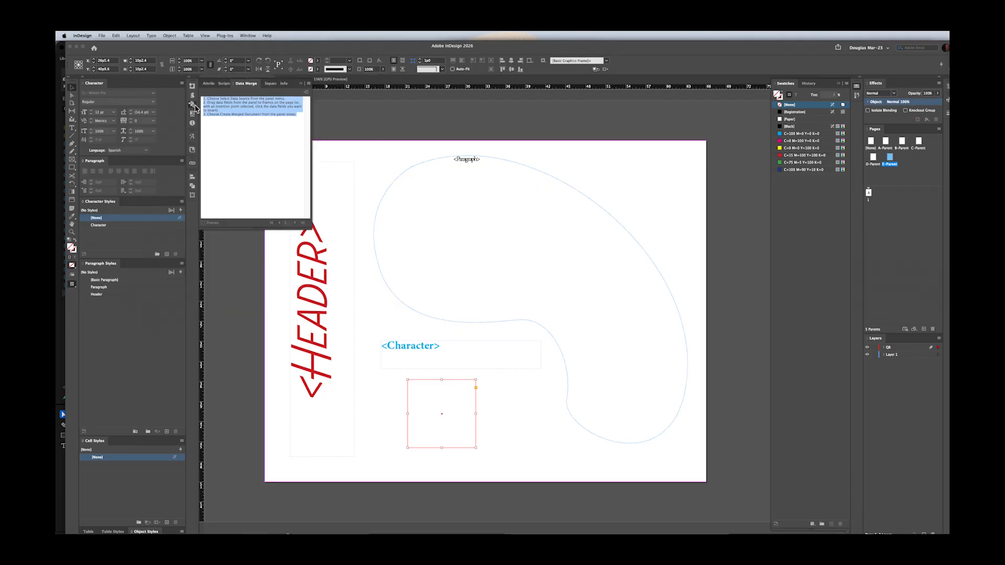
click(192, 105)
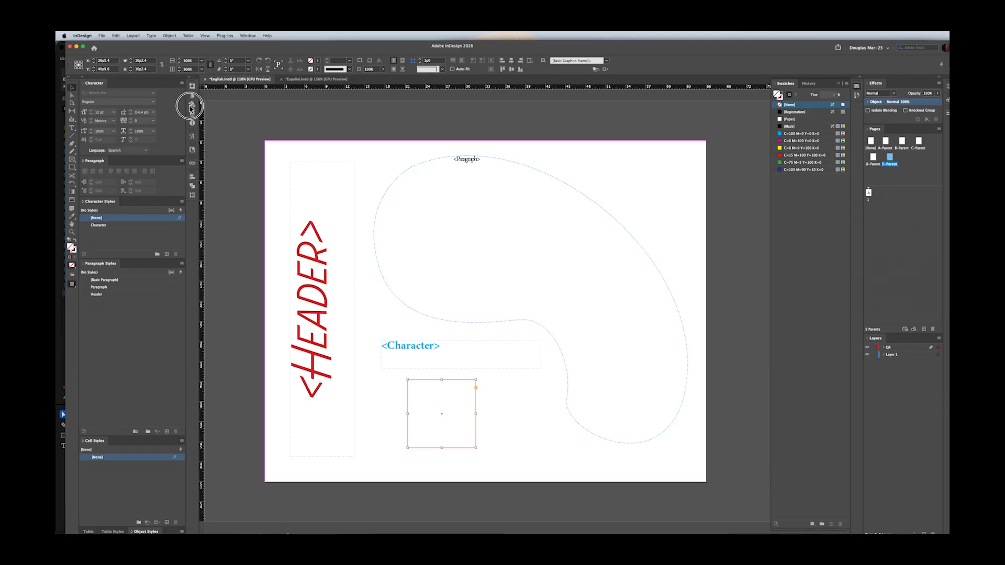
click(267, 35)
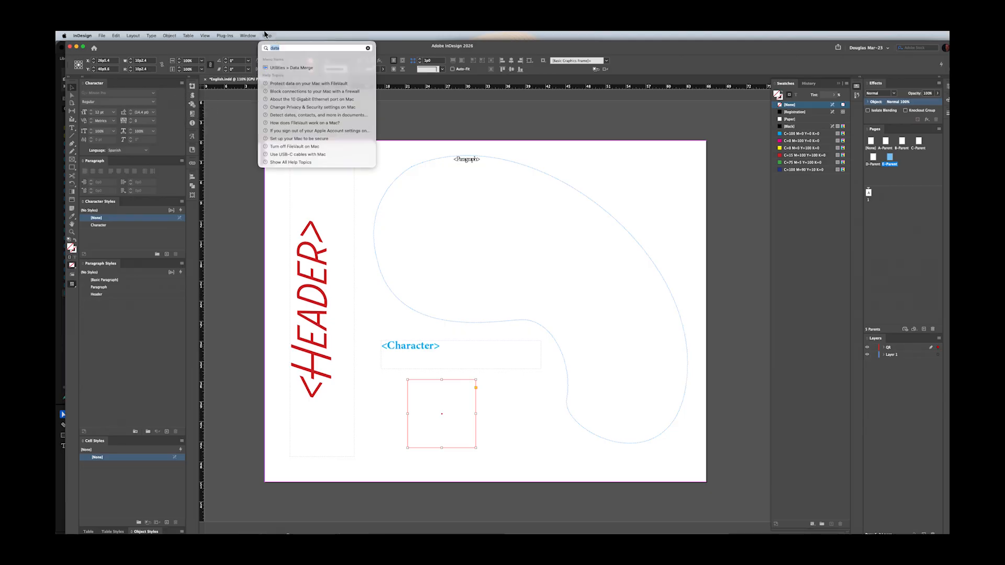
click(282, 68)
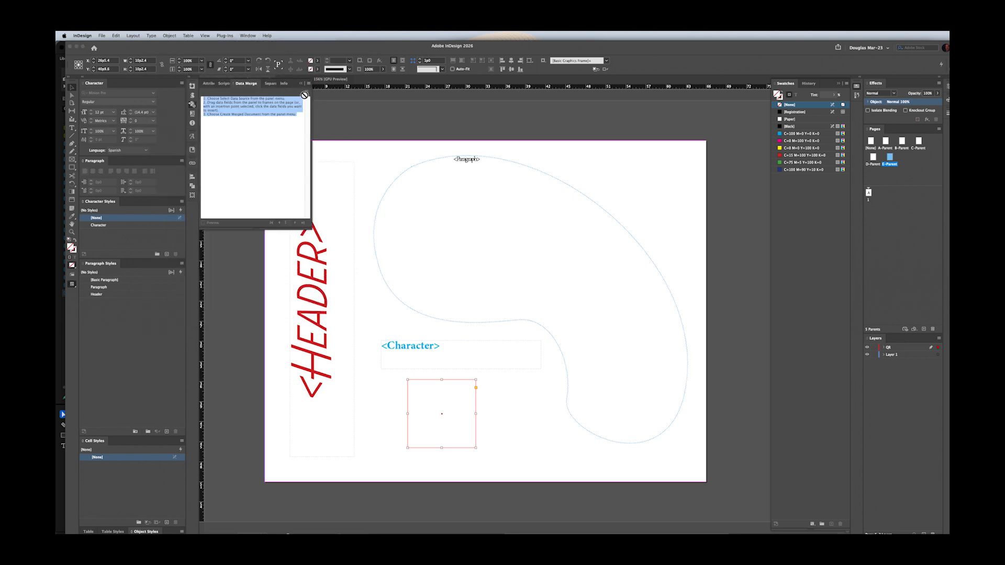
Select Data Merge EN.csv from the Videos folder as the data source for the merge.
click(309, 84)
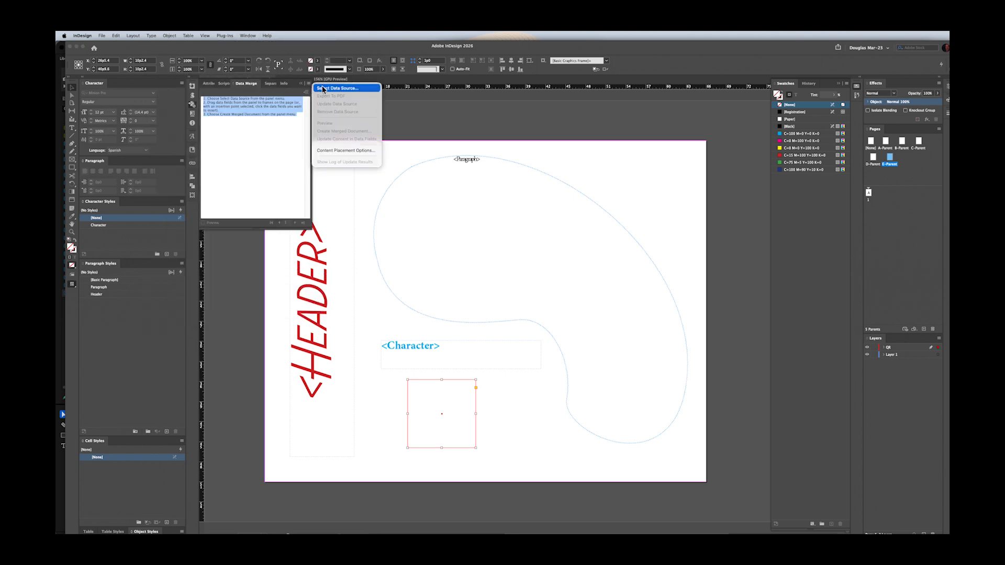
click(323, 88)
click(326, 90)
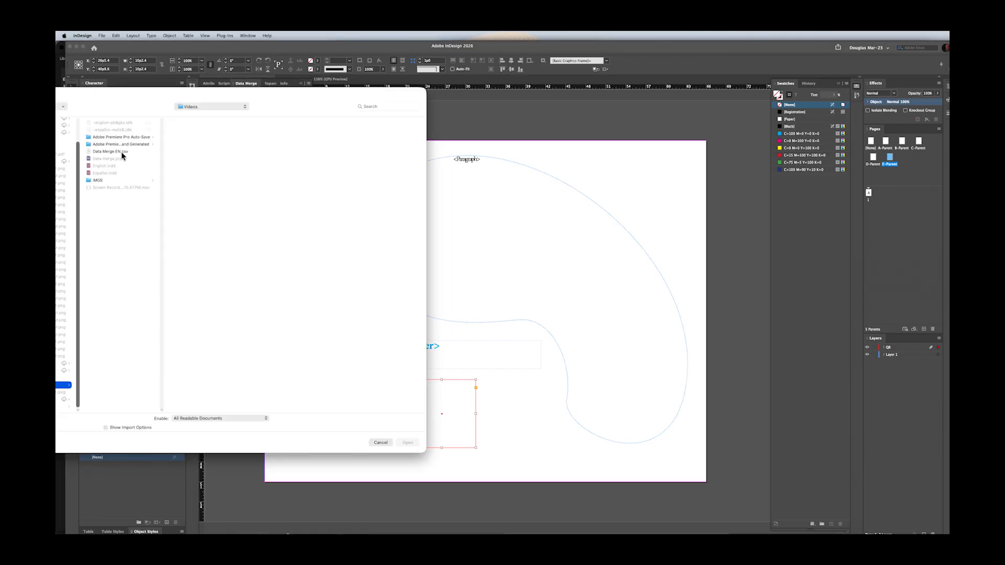
click(121, 153)
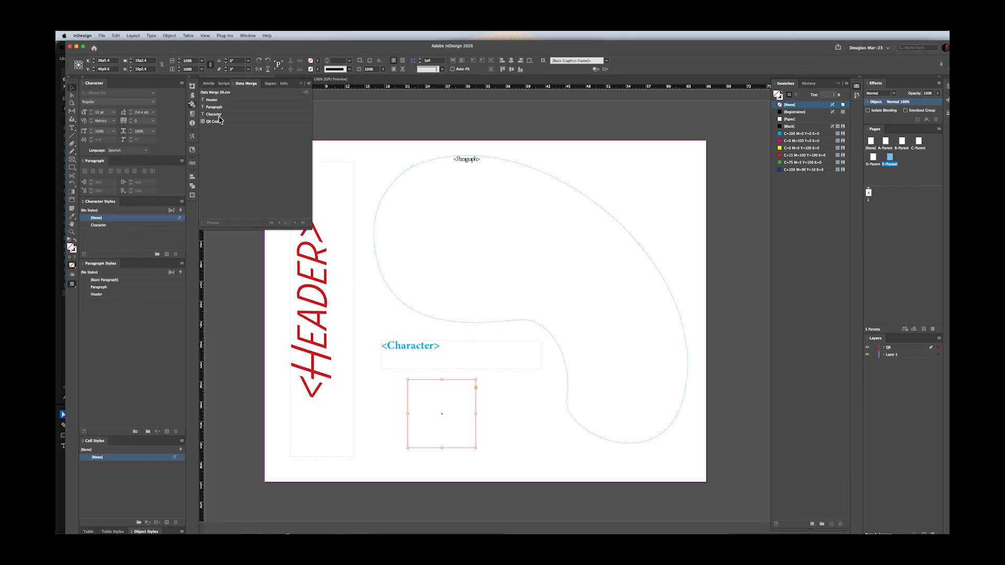
Compare the heading row in the LibreOffice spreadsheet with the imported Data Merge fields, then return to InDesign.
key(super+Tab)
click(265, 159)
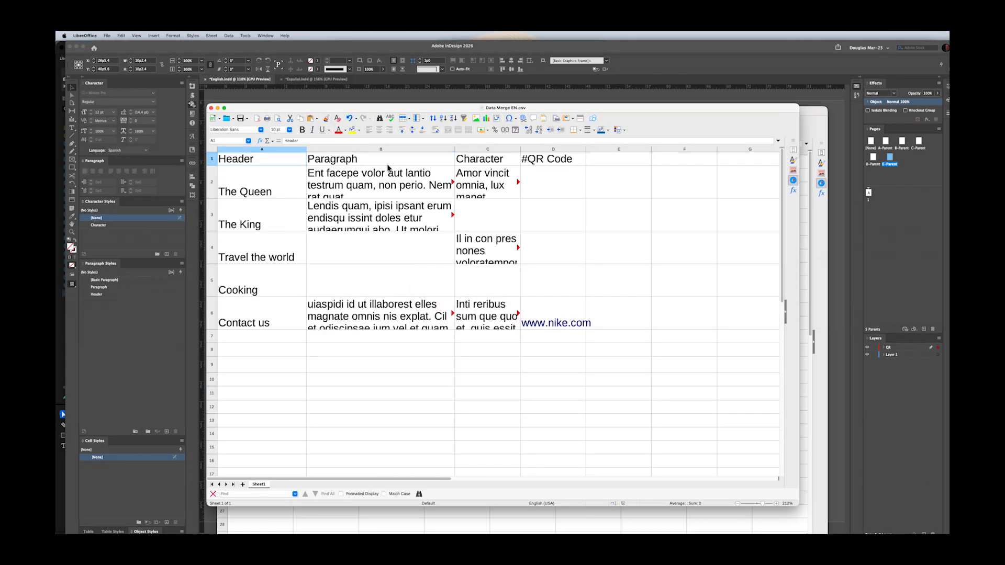
click(396, 162)
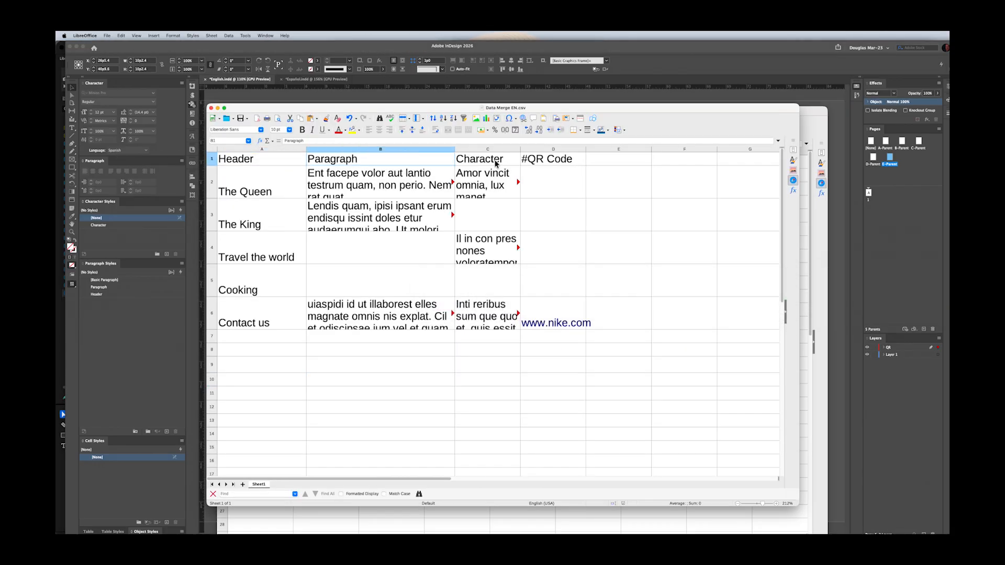
click(212, 159)
key(super+Tab)
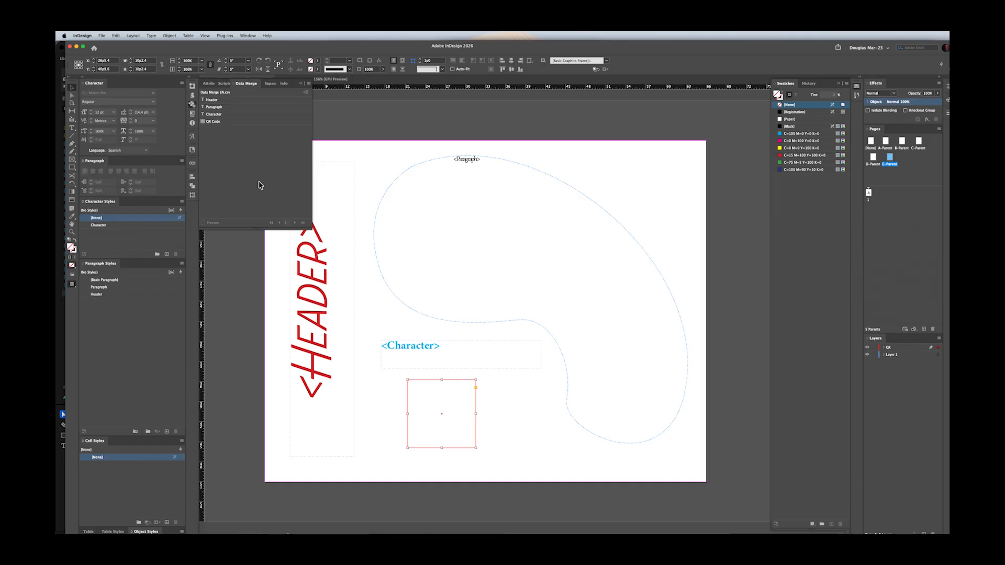
Check the Header column heading in the LibreOffice spreadsheet and switch back to InDesign.
key(super+Tab)
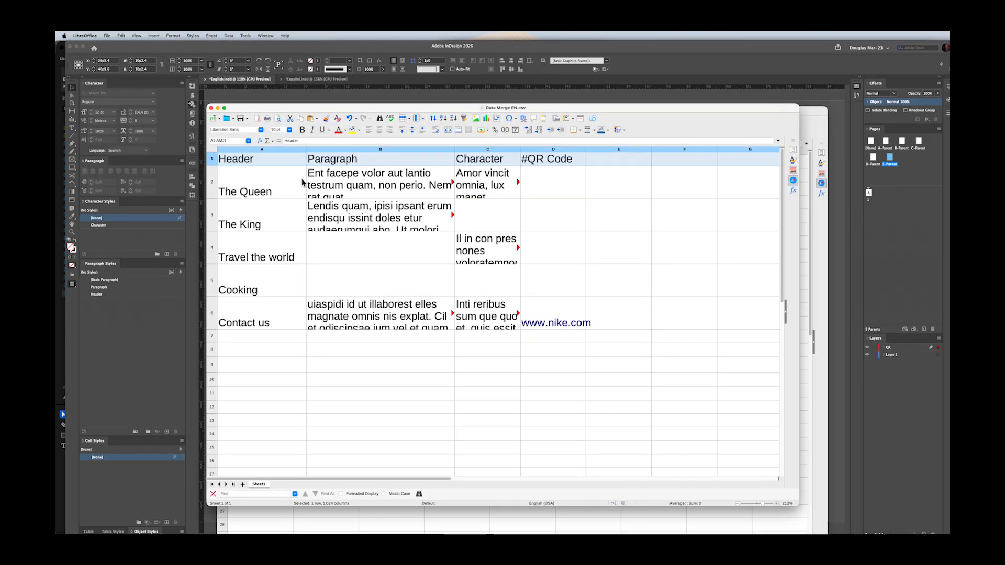
click(252, 162)
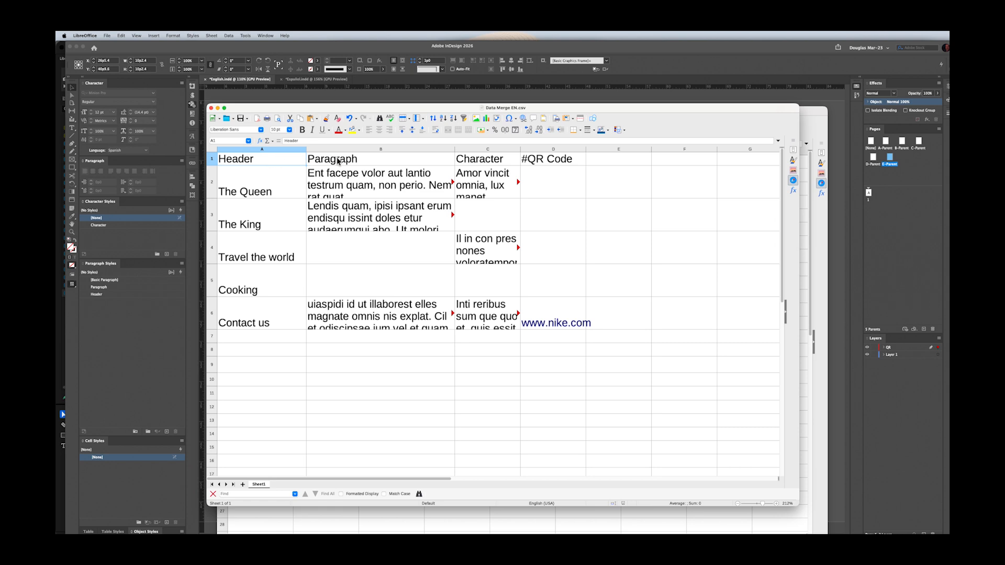
key(super+Tab)
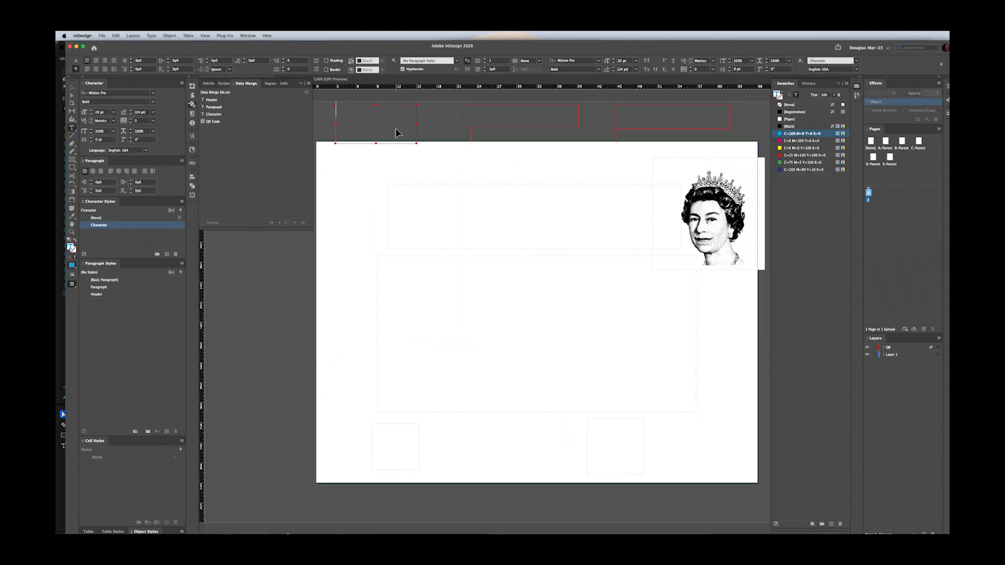
Go to document page 1 and insert the Character merge field into the Character-styled text frame above the page.
click(869, 194)
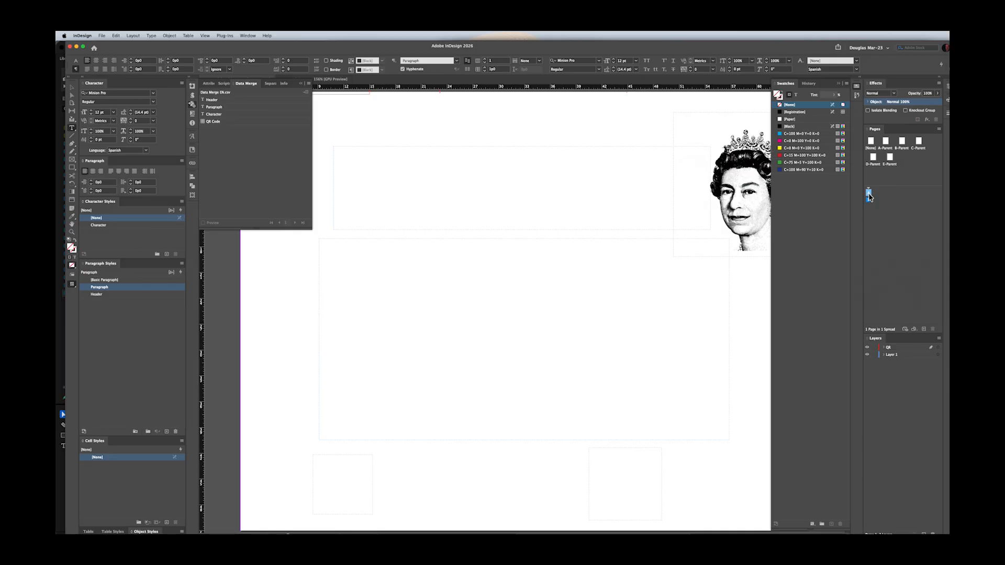
drag(565, 226, 534, 213)
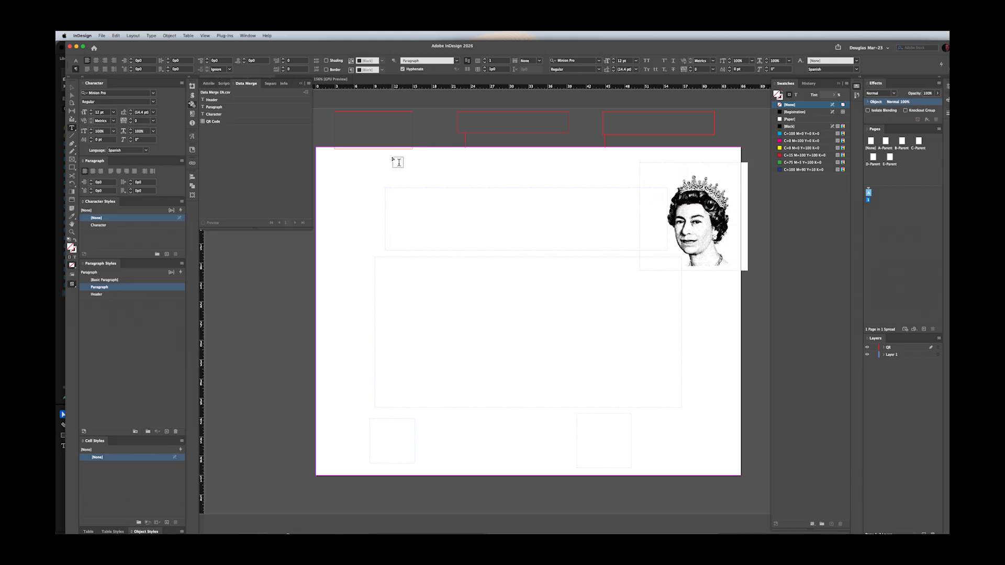
click(368, 123)
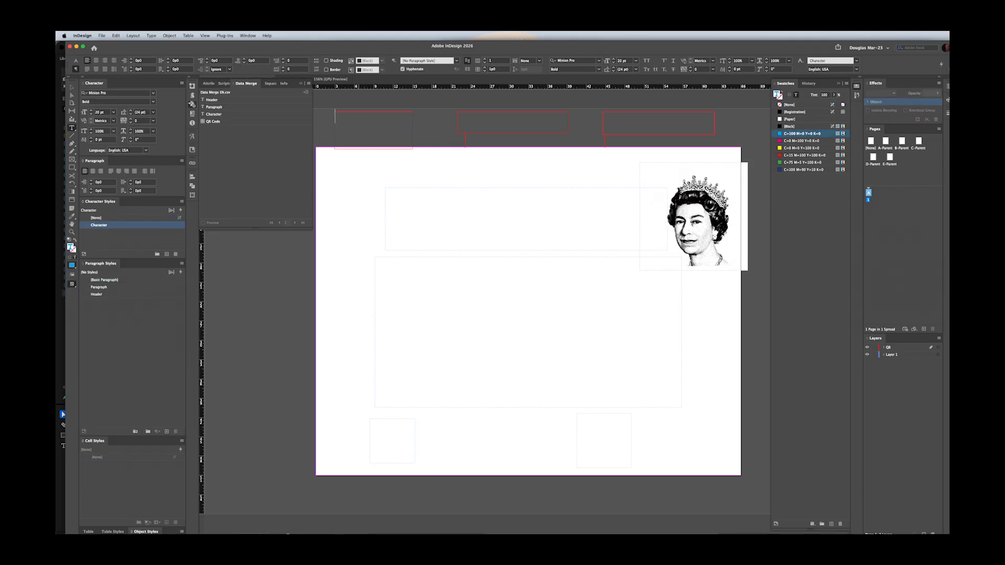
click(115, 35)
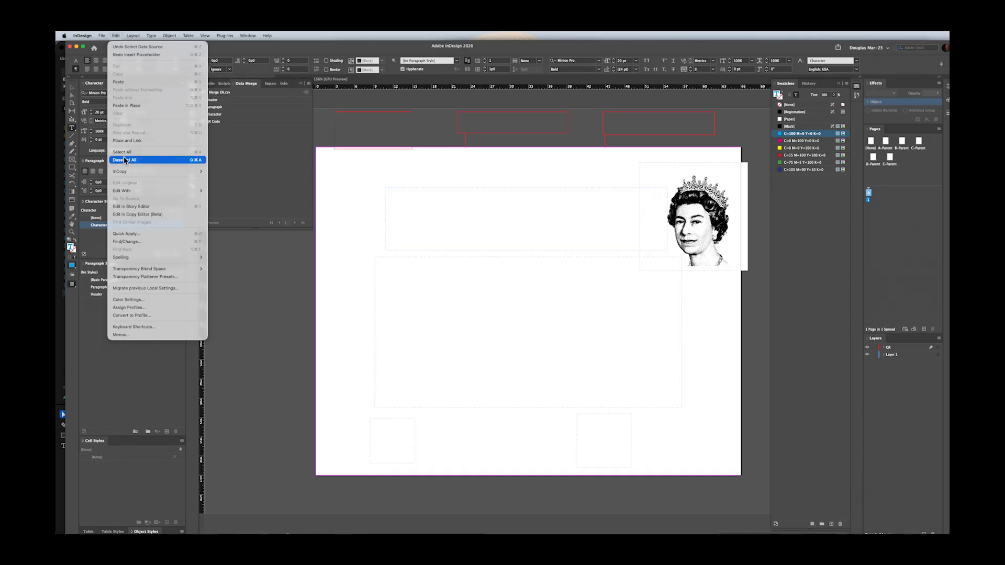
click(124, 152)
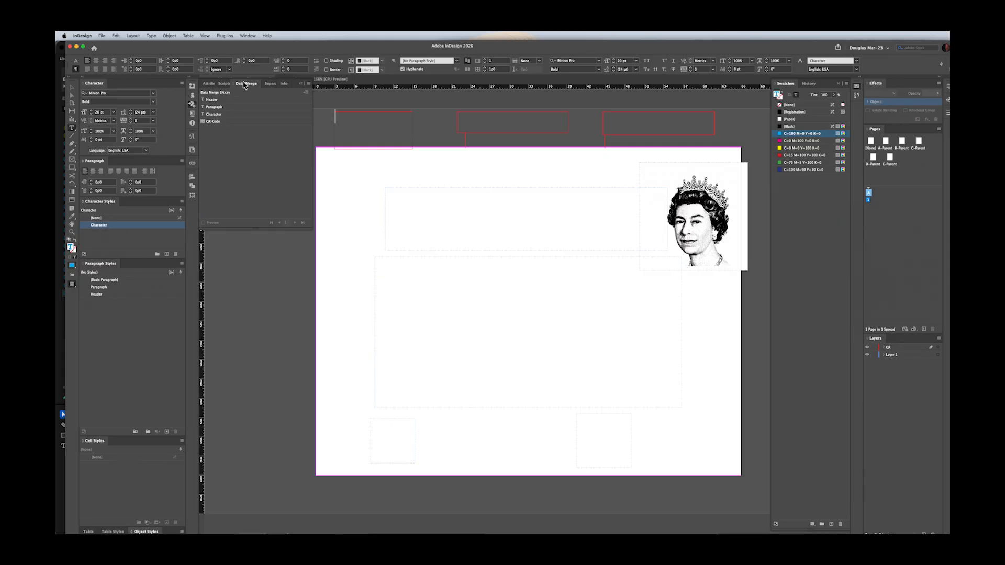
click(213, 115)
Insert the Paragraph merge field into the Paragraph-styled frame above the page and the Header field into the Header-styled frame, and deselect everything.
click(470, 119)
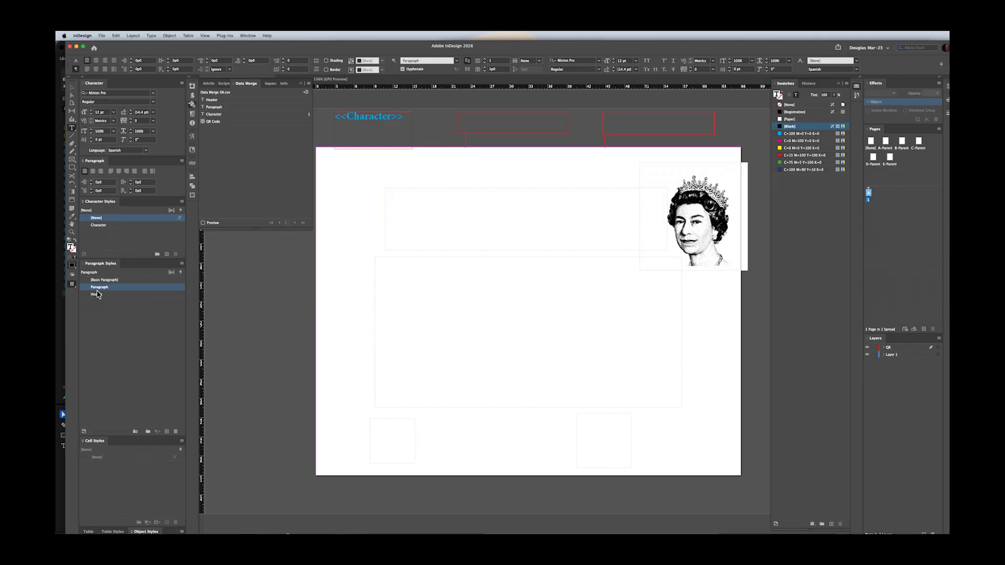
click(213, 109)
click(620, 117)
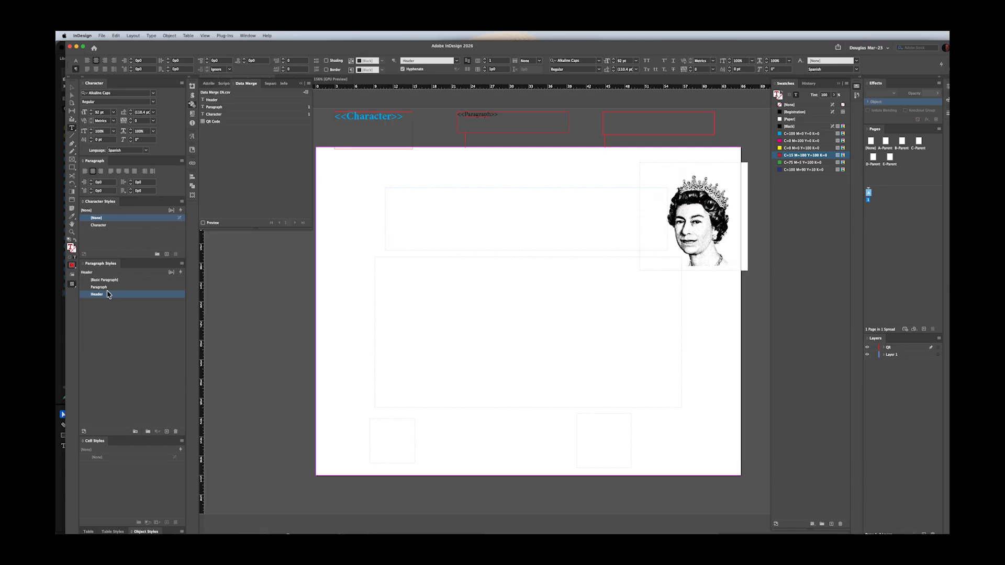
click(212, 100)
click(213, 100)
key(super+z)
click(220, 101)
key(super+shift+a)
key(v)
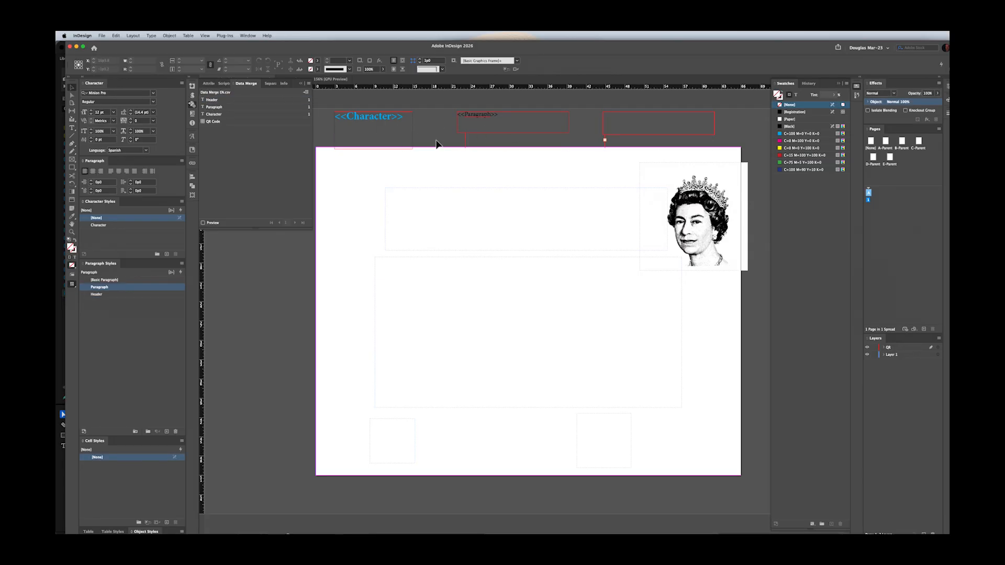
Select all three merge-field frames above the page and set their font to Arial Regular.
click(604, 141)
drag(325, 117, 650, 124)
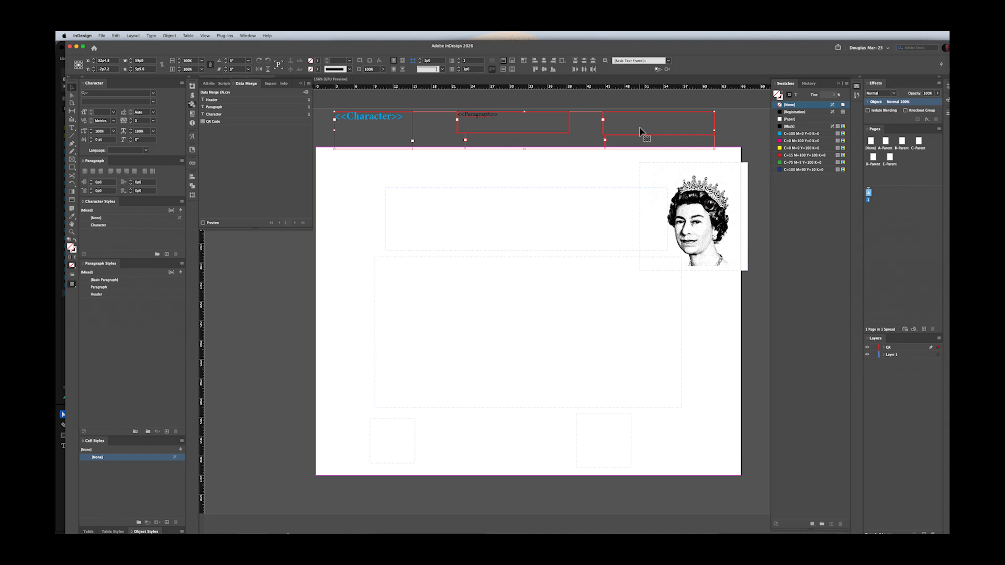
click(97, 92)
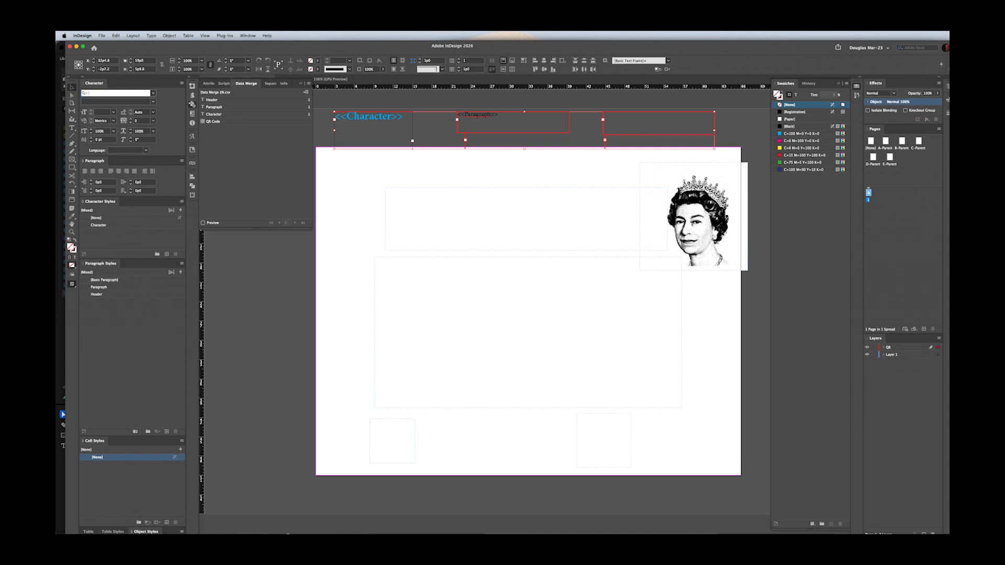
text(arial)
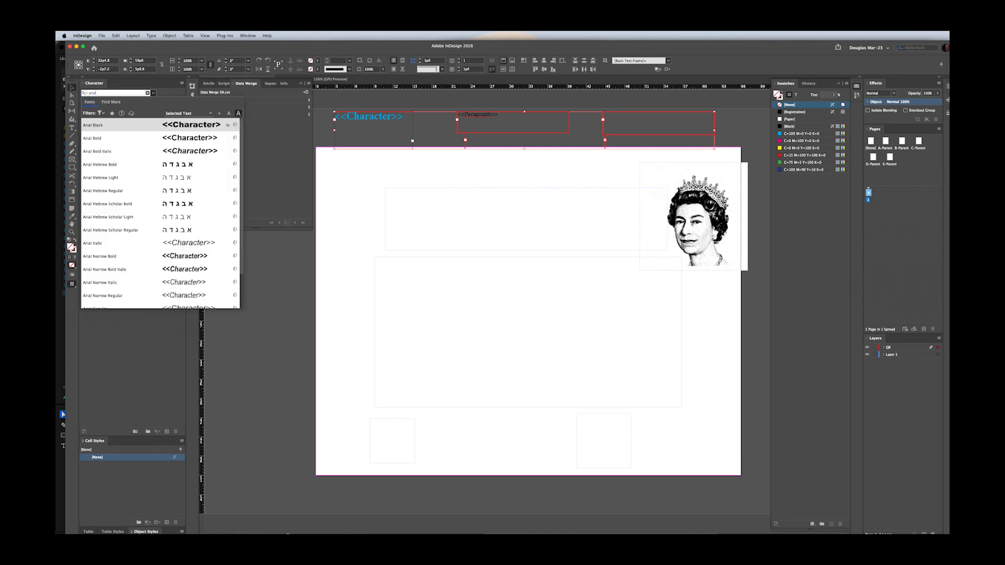
click(109, 192)
click(153, 93)
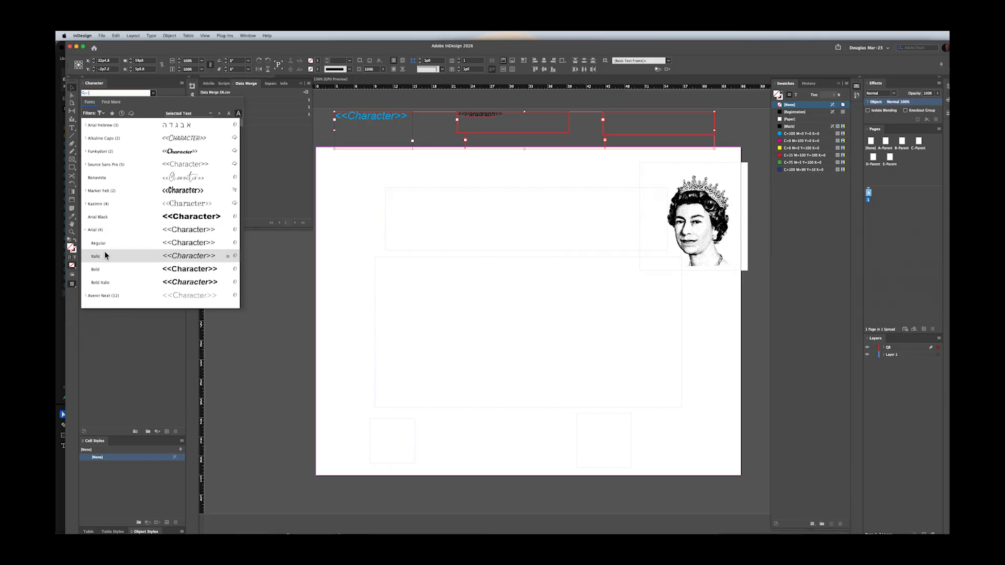
click(105, 244)
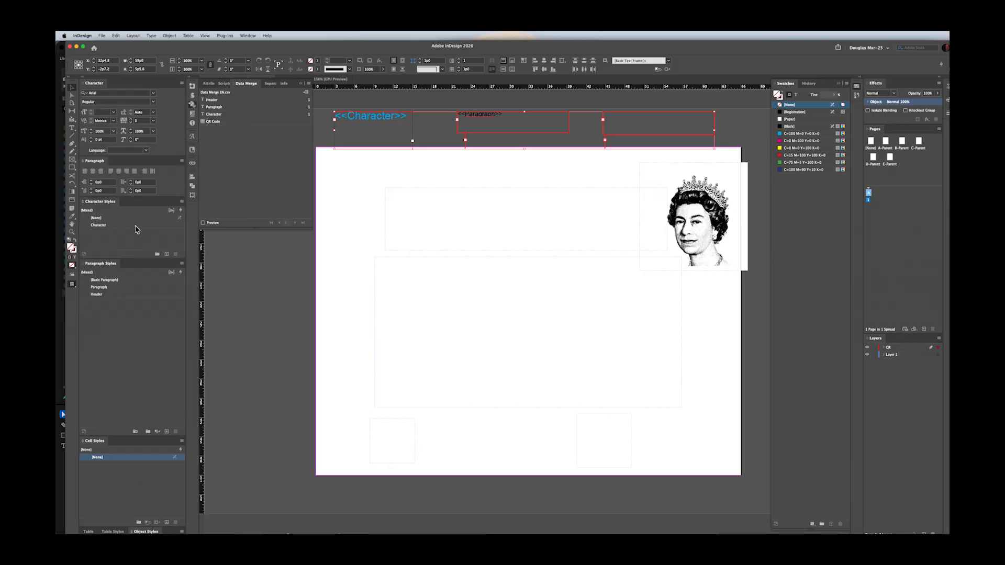
Set the text colour of the three selected frames to [Paper] and the font size to 5 pt.
click(788, 126)
key(super+z)
click(795, 95)
click(790, 120)
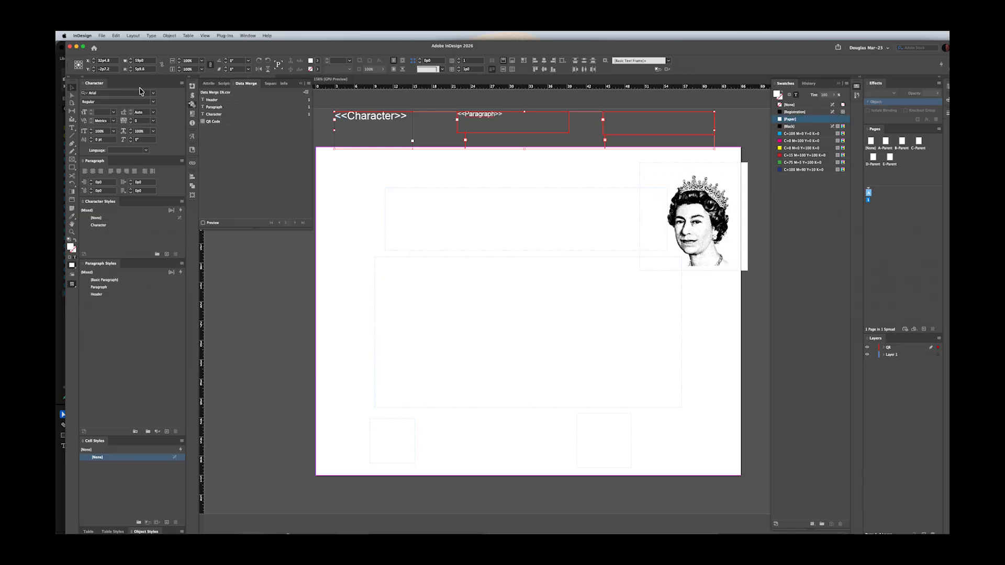
click(103, 115)
text(5)
key(Return)
key(shift+super+a)
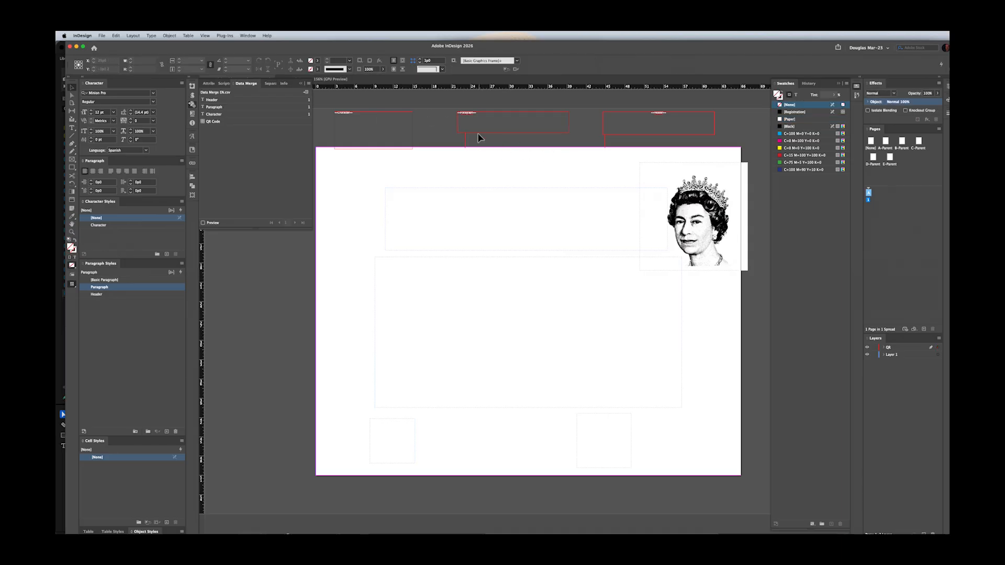
Widen the Paragraph field frame above the page until it extends past both sides of the page.
drag(416, 137, 487, 150)
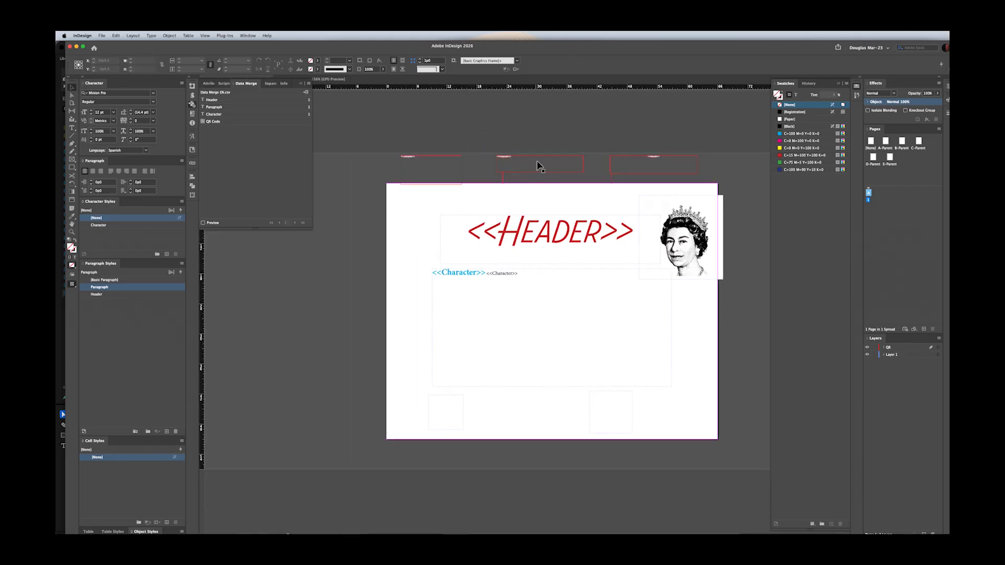
drag(500, 166, 374, 169)
click(583, 166)
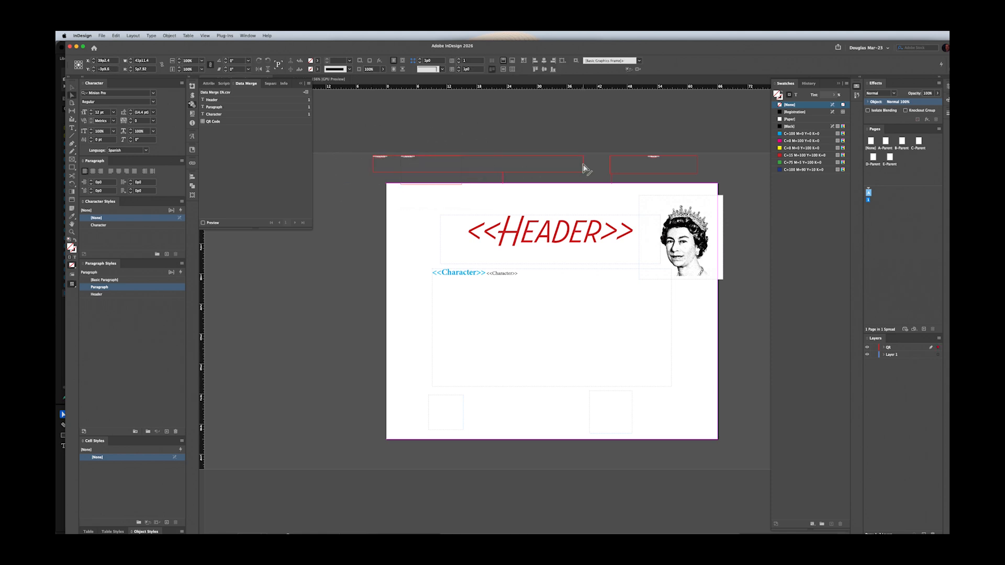
drag(583, 167, 765, 169)
click(555, 162)
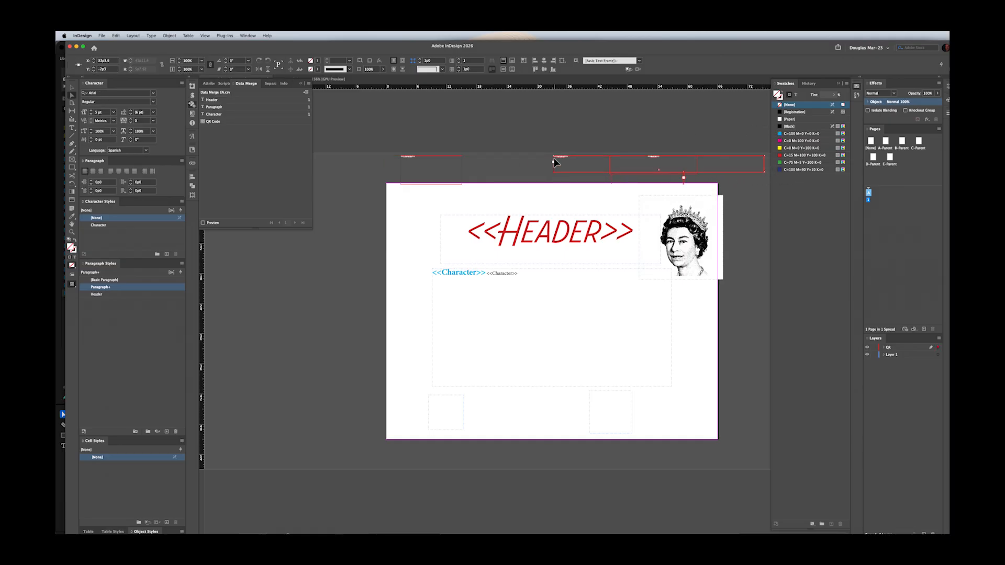
drag(555, 161, 324, 162)
click(521, 190)
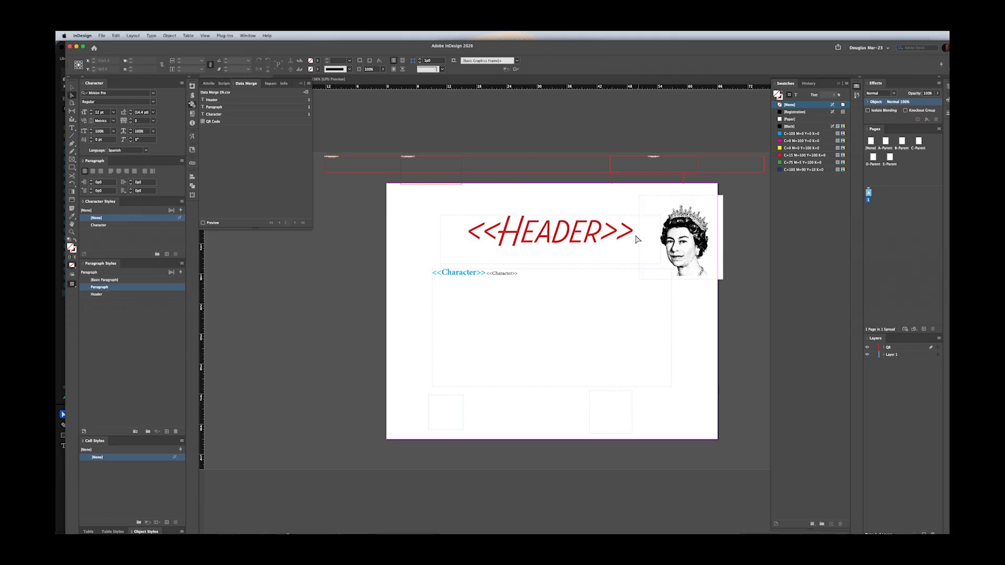
Try to place the QR Code merge field in the square frame on the E-Parent page.
double_click(890, 157)
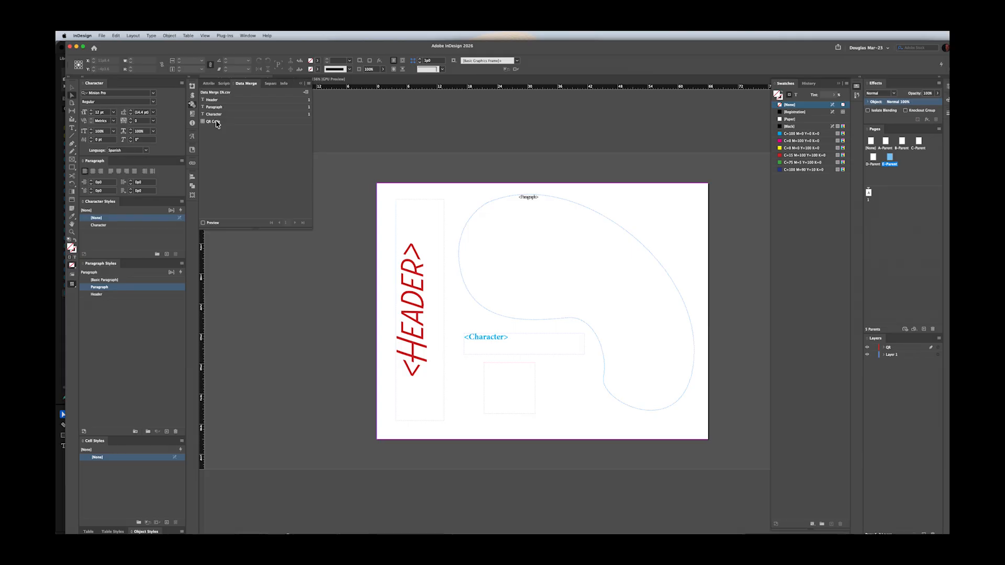
drag(216, 123, 502, 384)
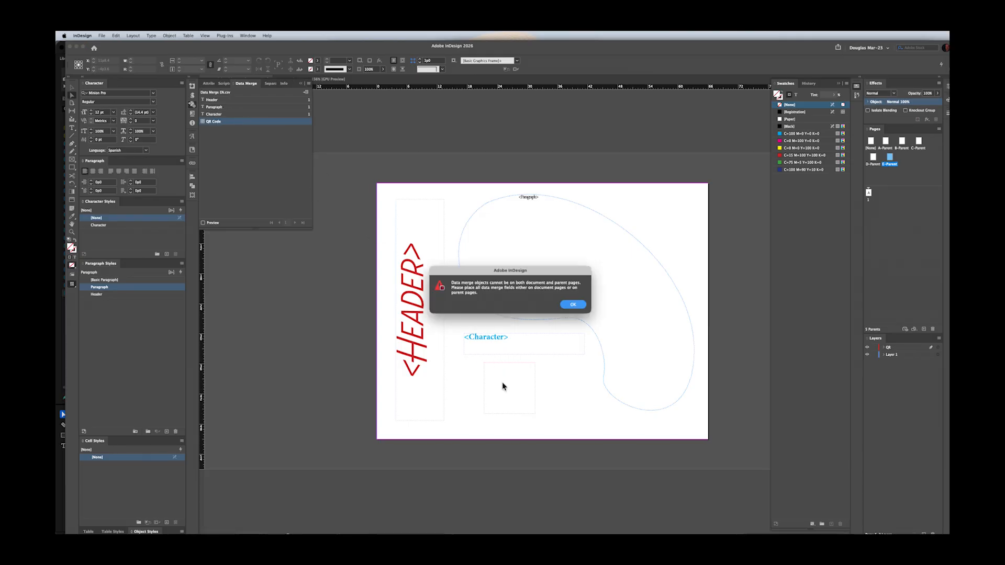
click(573, 305)
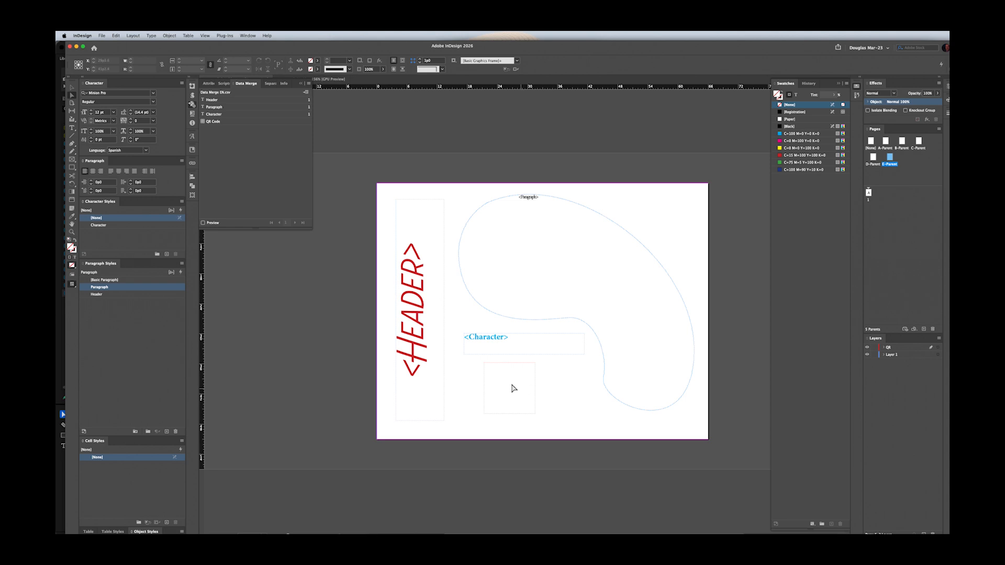
key(v)
click(485, 375)
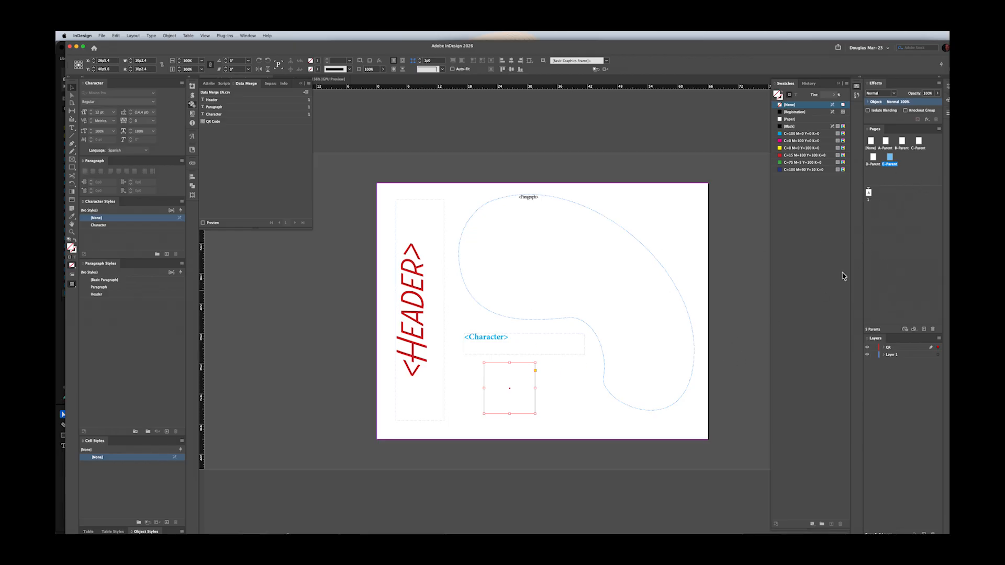
On document page 1, draw a square frame about 11p6 wide near the lower middle and place the QR Code field in it.
double_click(867, 193)
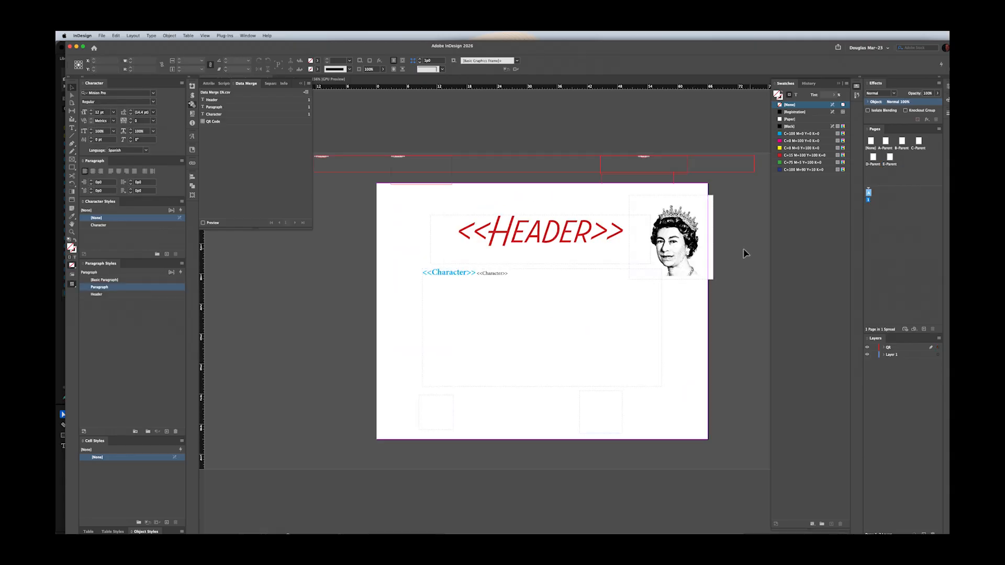
key(m)
drag(480, 427, 538, 369)
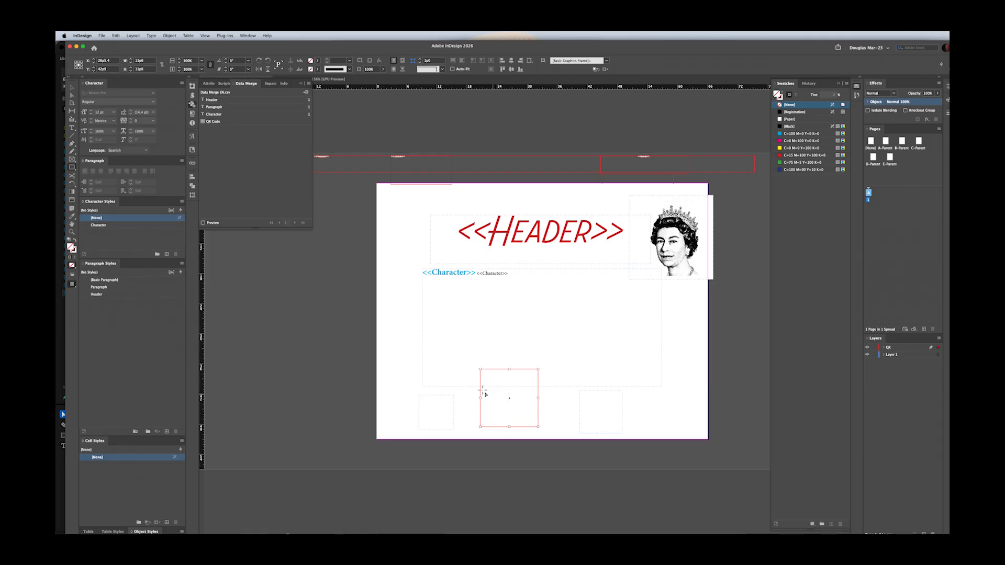
drag(209, 124, 492, 401)
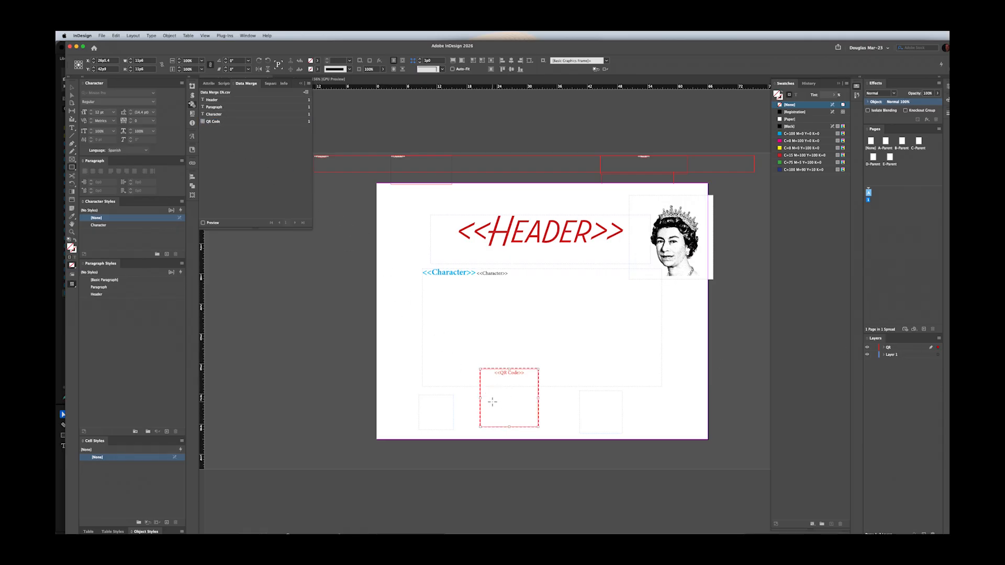
click(554, 396)
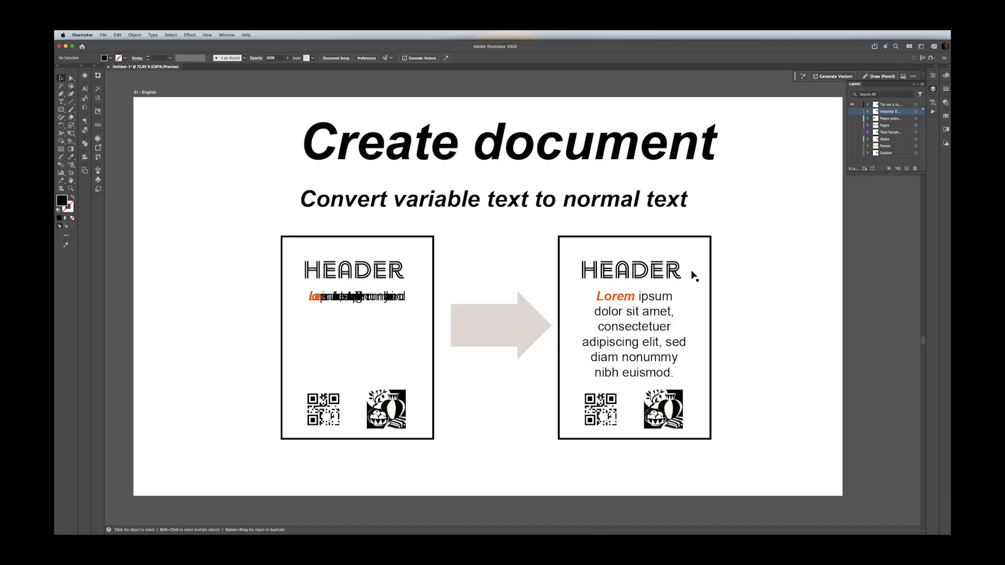
Review the Import Data Merge and Create document diagrams in Illustrator, then return to page 1 of the English document in InDesign.
click(851, 104)
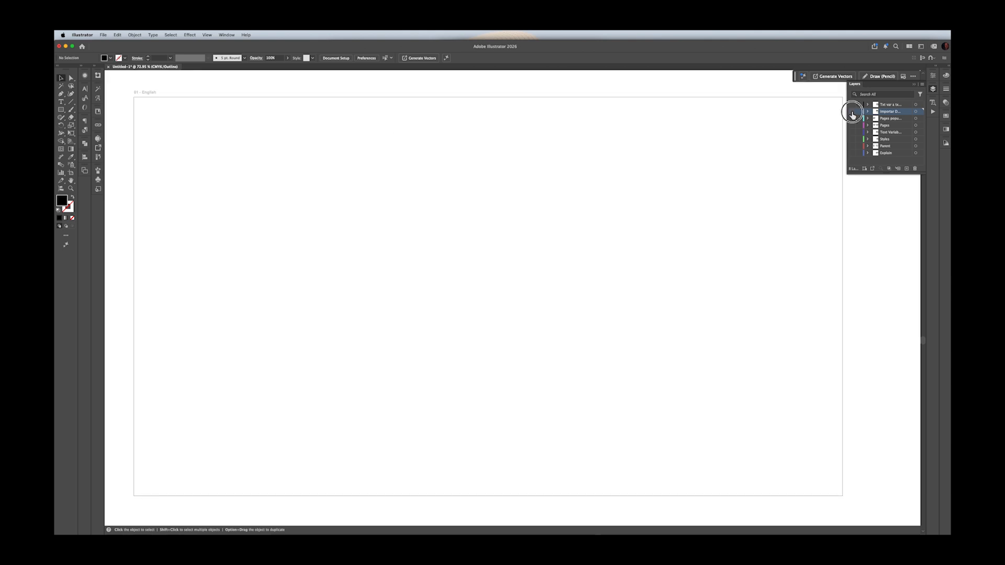
click(853, 111)
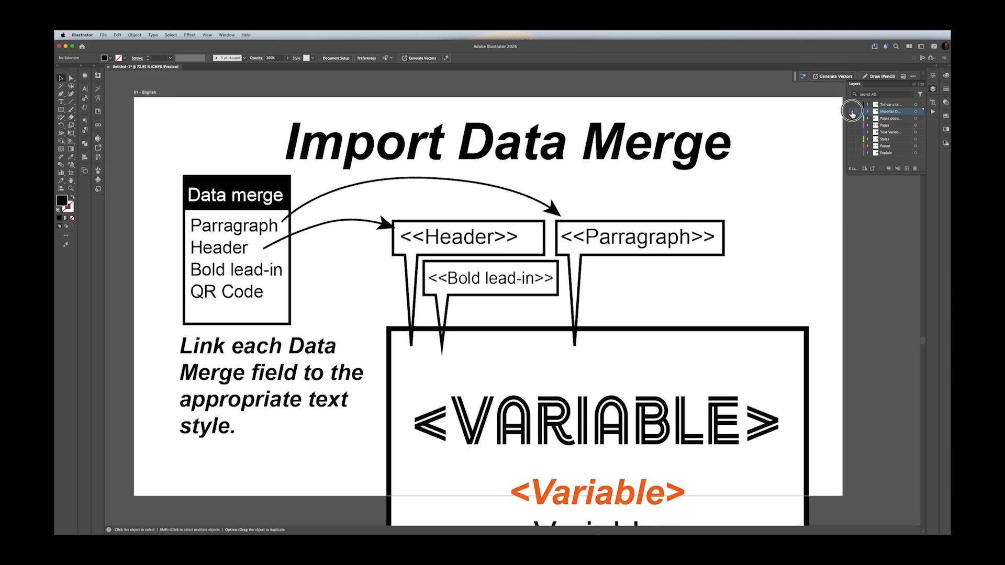
click(852, 111)
click(852, 105)
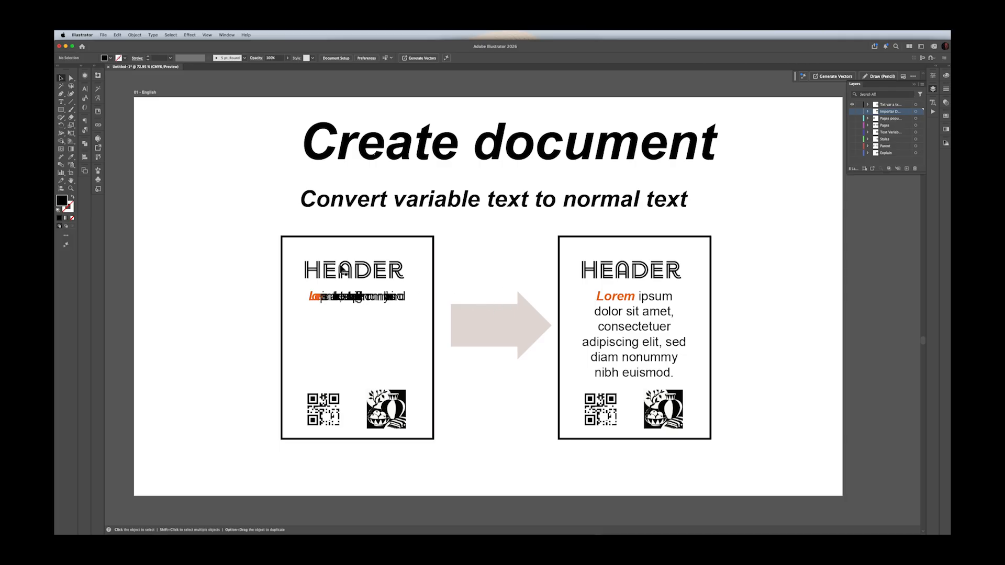
key(super+Tab)
click(487, 293)
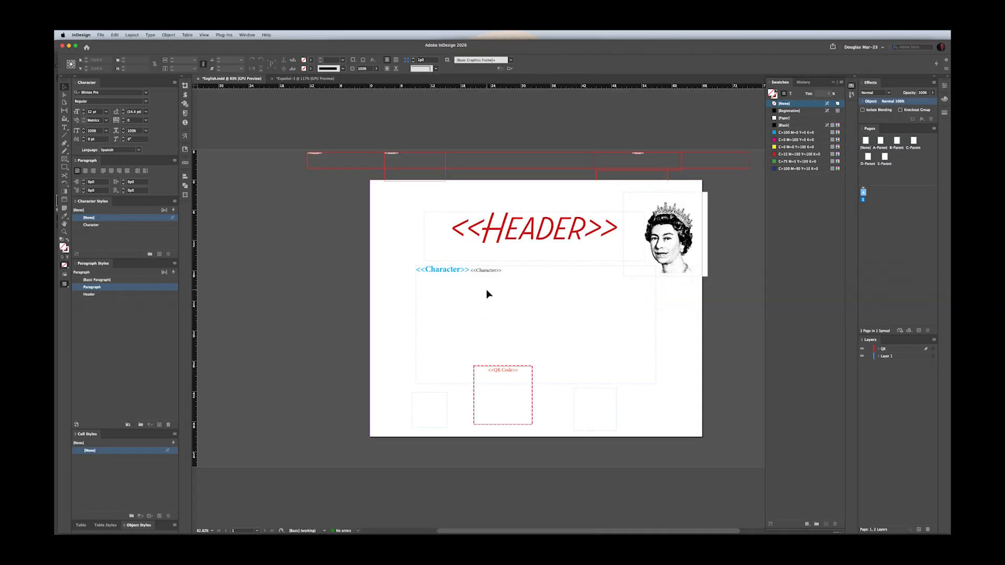
drag(477, 243, 469, 241)
drag(468, 240, 488, 250)
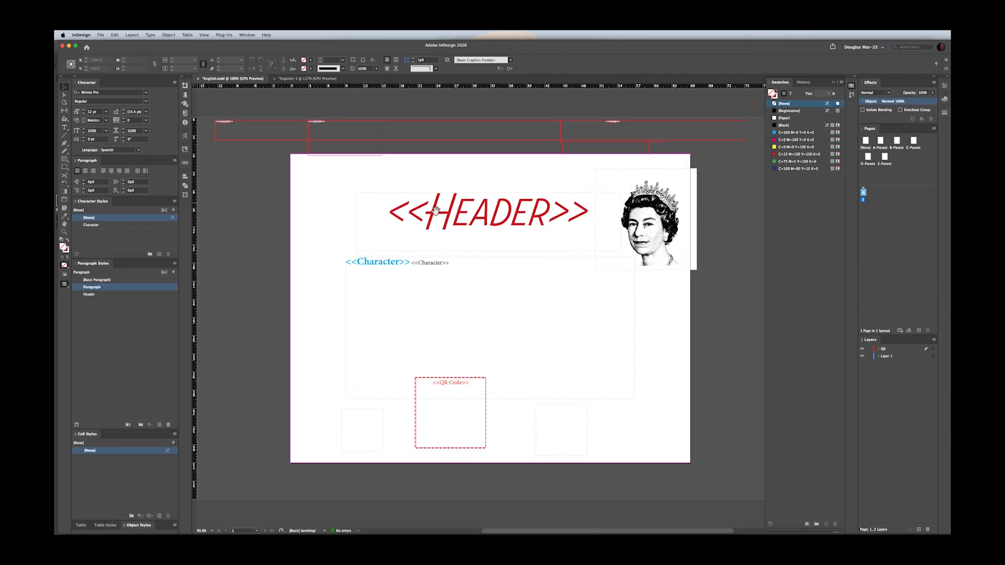
Turn on the Data Merge preview for page 1 and browse forward and back through the first records.
click(186, 104)
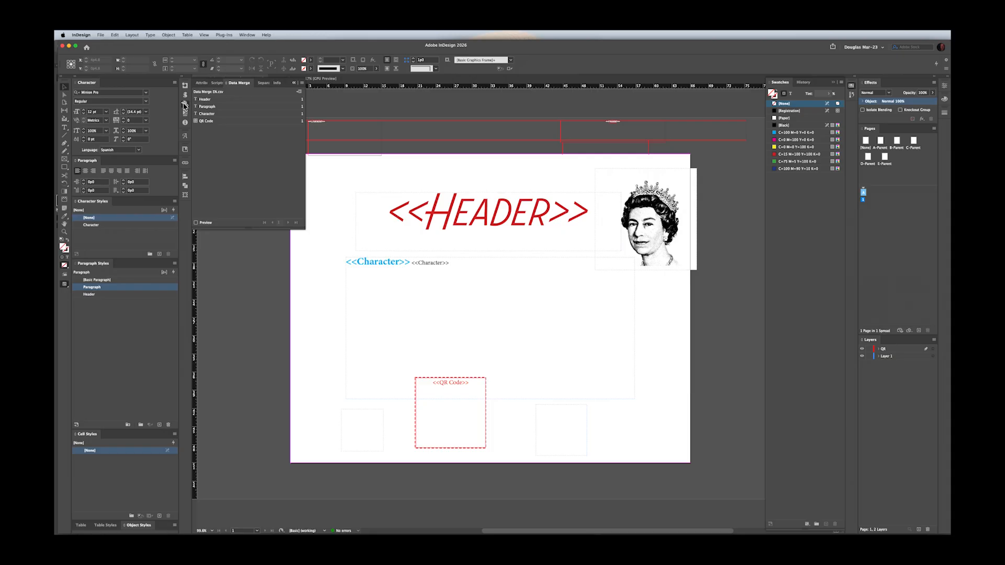
click(196, 223)
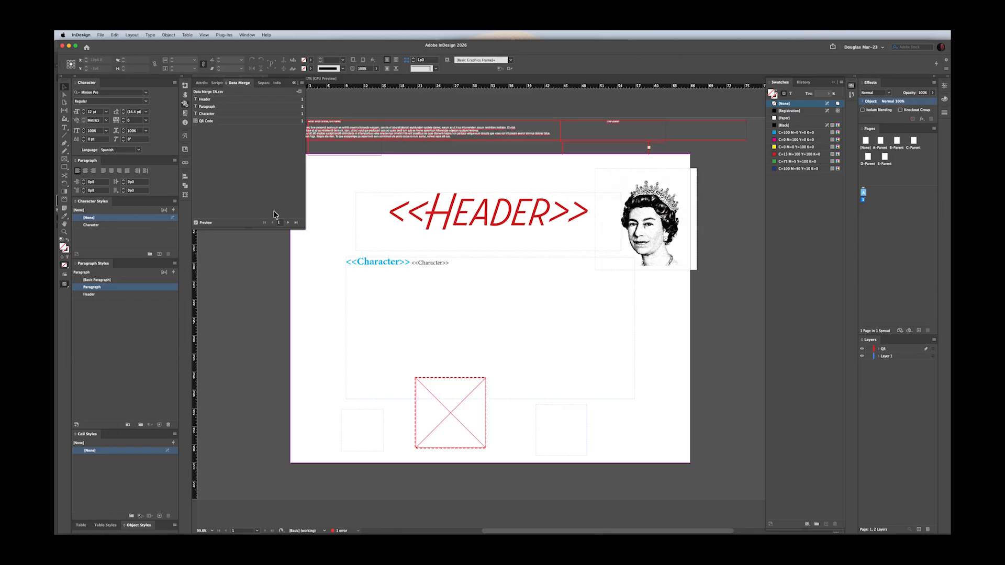
click(288, 222)
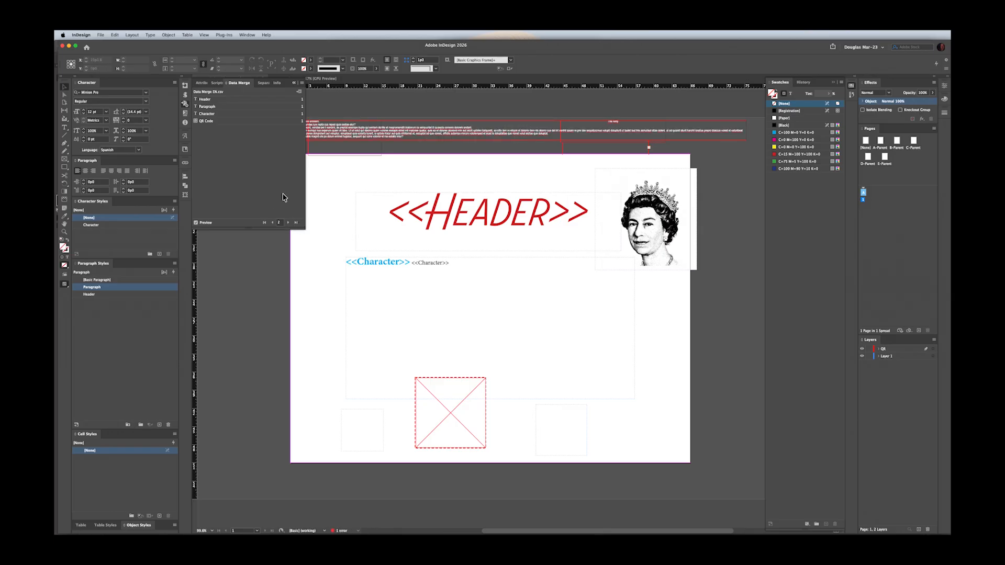
click(288, 223)
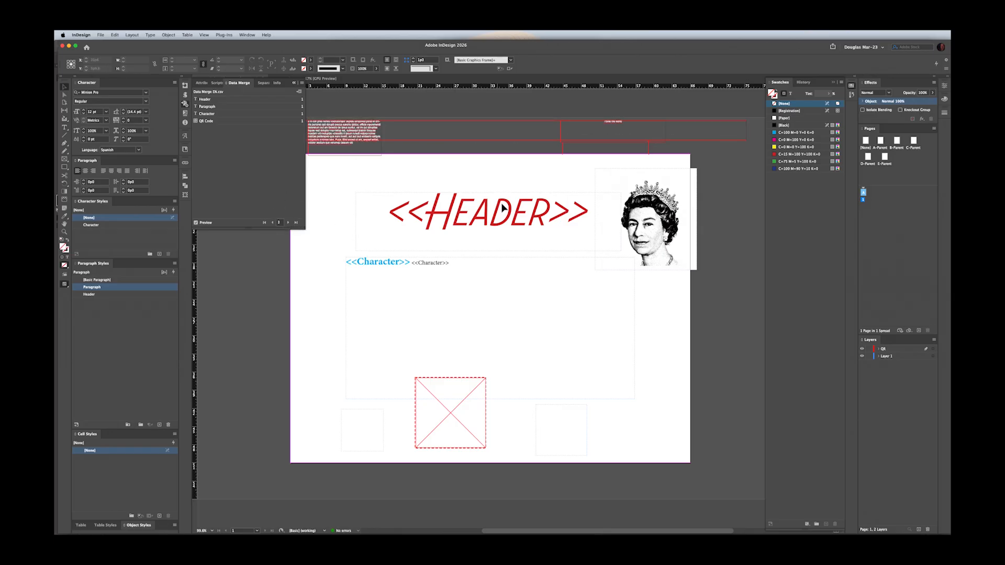
click(272, 222)
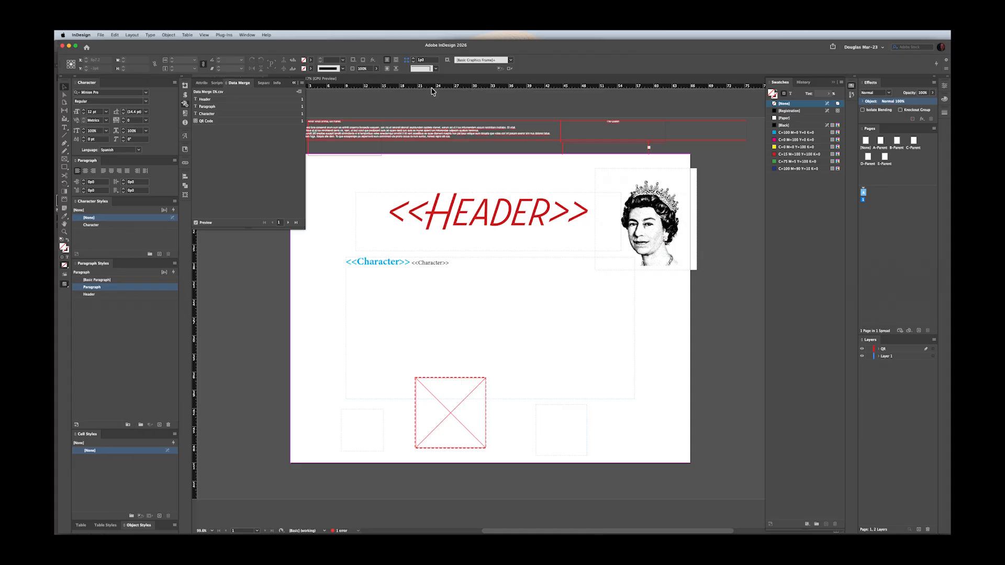
Refresh the page display and step the merge preview forward to the fourth record to check the header and character text.
key(super+r)
key(super+r)
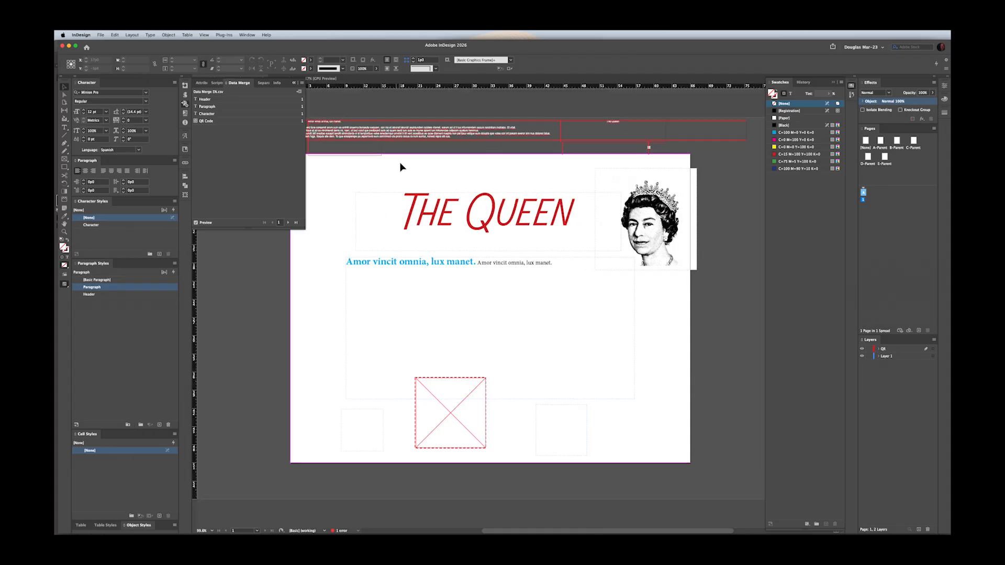
click(288, 223)
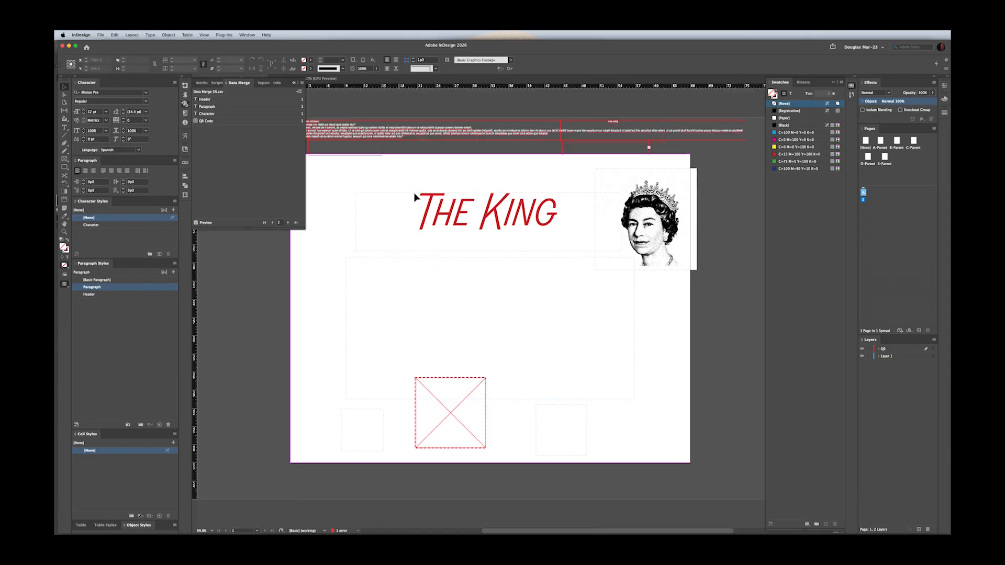
click(288, 223)
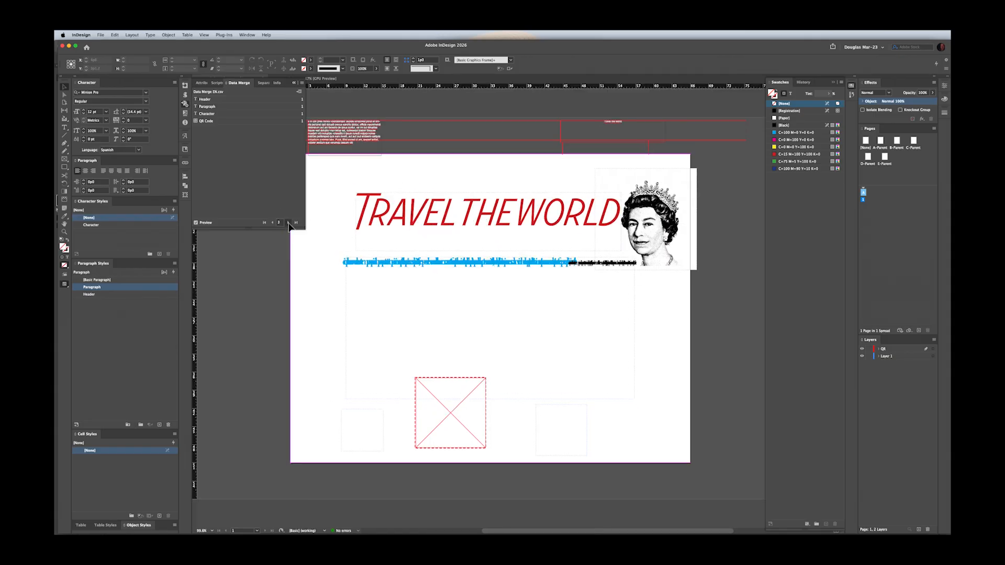
click(288, 223)
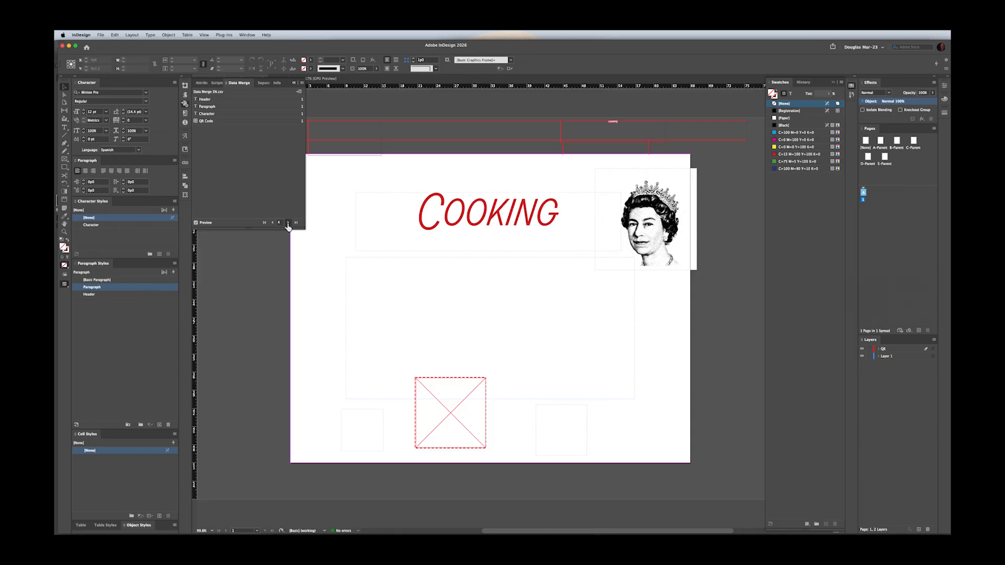
Turn off the preview and create a merged document from all records, with a single record per page, dismissing the overset text report.
click(203, 223)
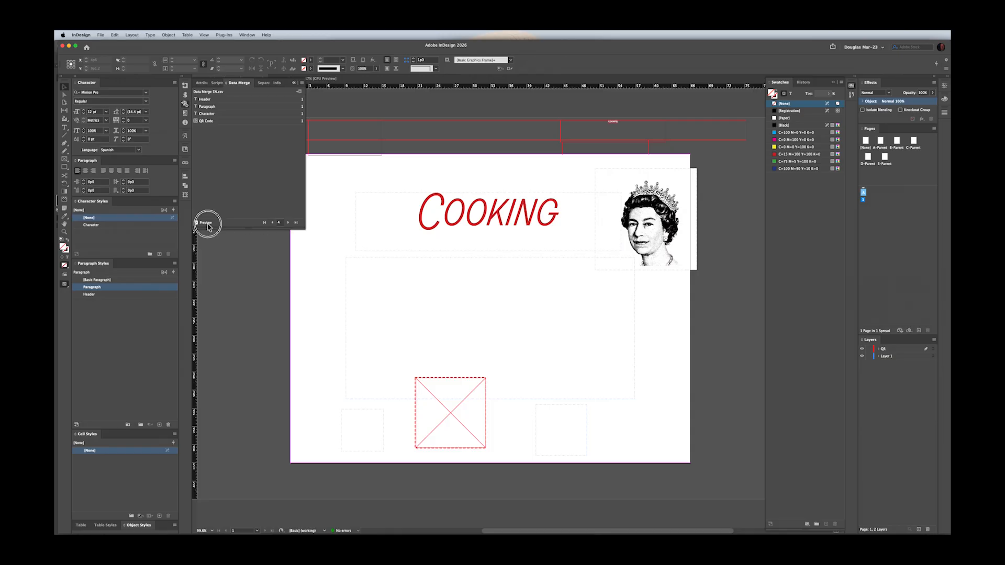
click(299, 92)
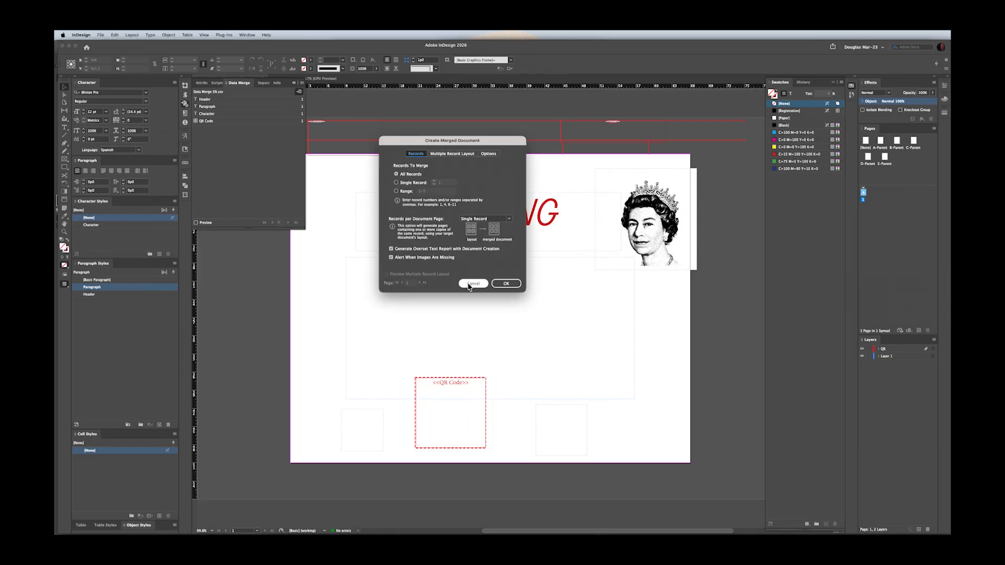
click(507, 284)
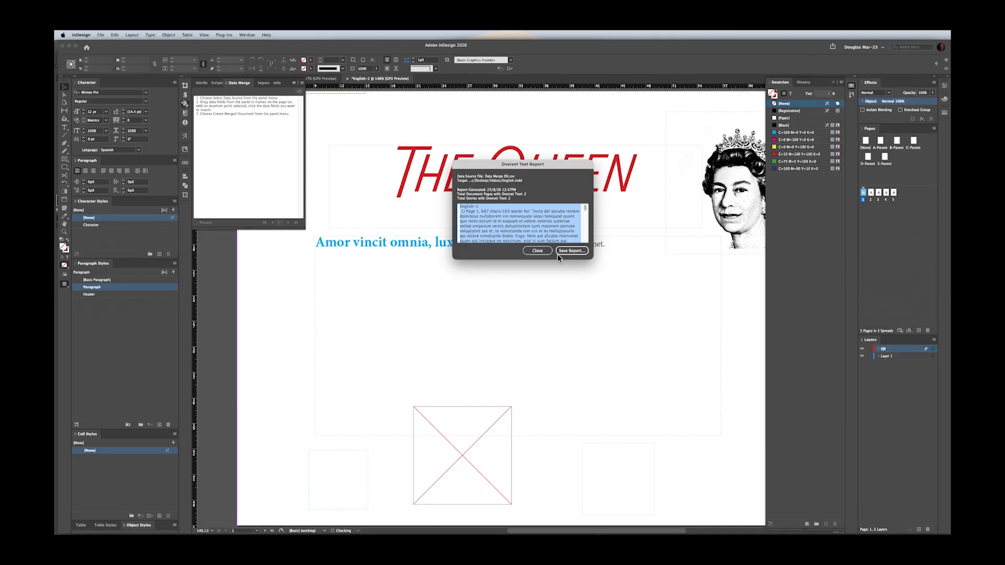
click(547, 250)
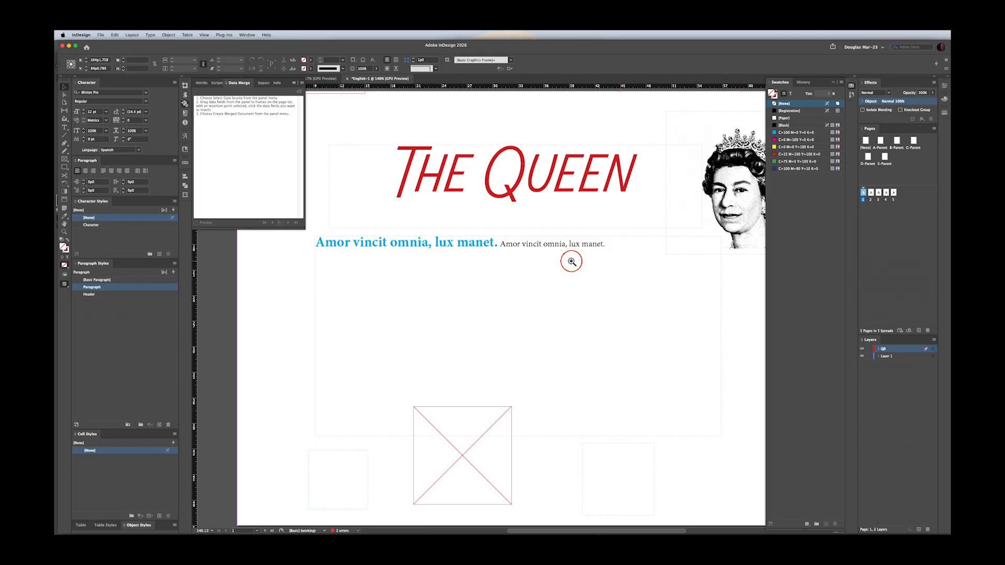
Review pages 1 through 5 of the merged document, checking the header, text and QR code frame on each.
drag(572, 261, 537, 248)
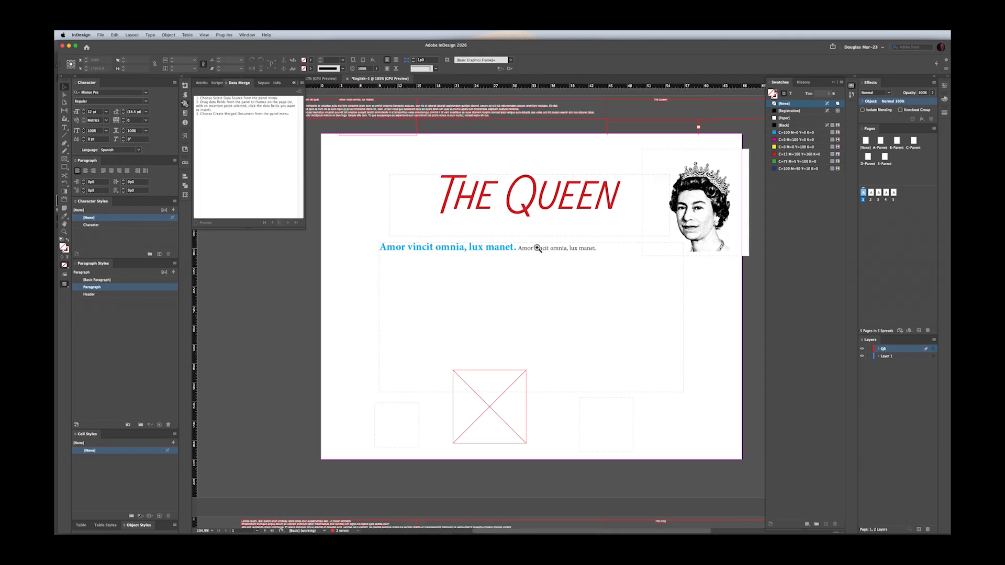
scroll(518, 251, left, 1)
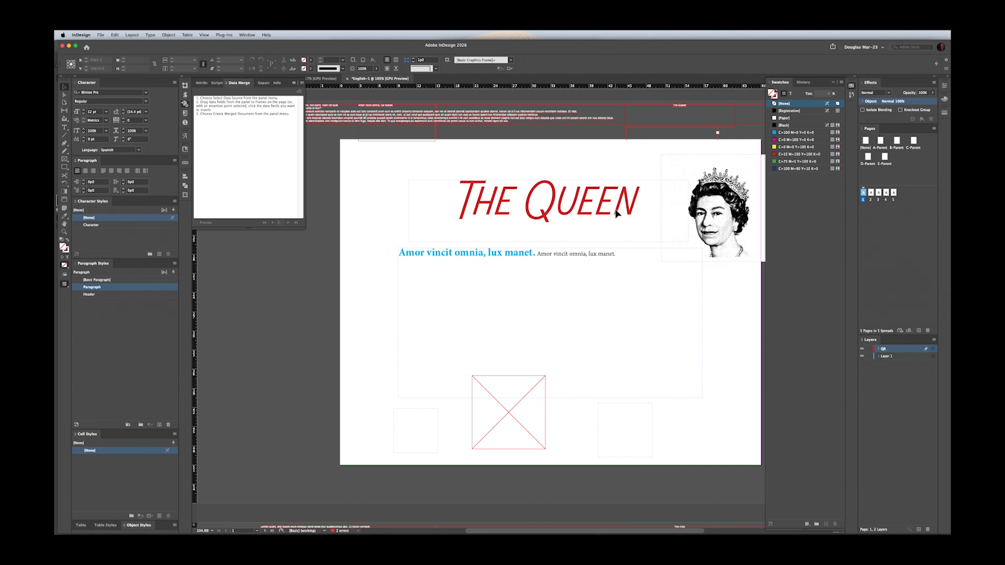
double_click(871, 195)
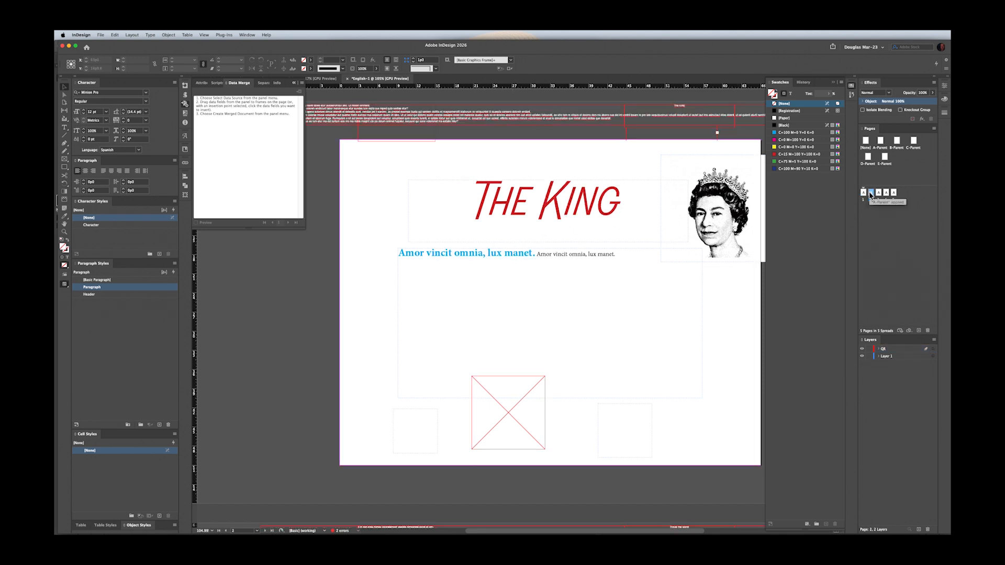
double_click(879, 194)
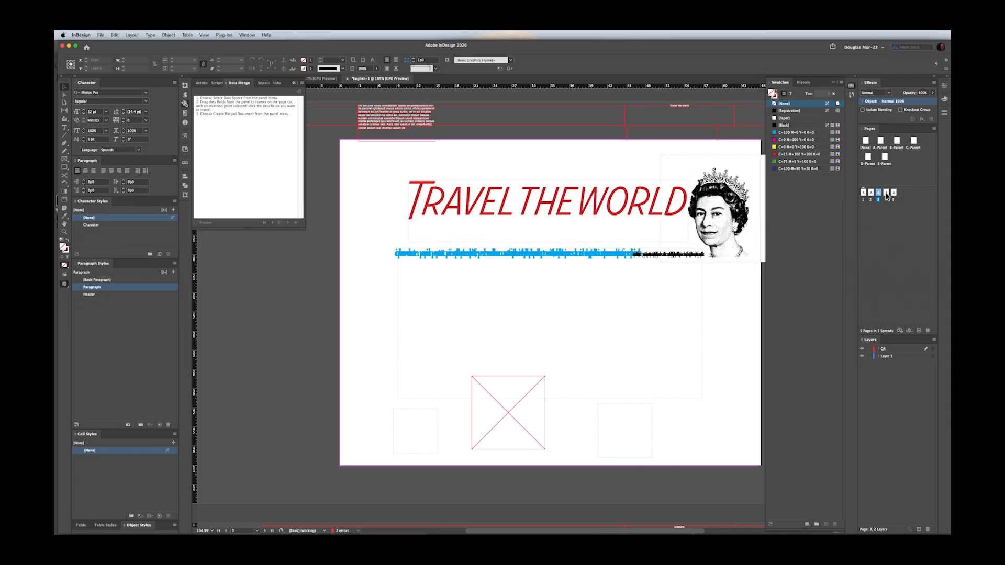
double_click(887, 194)
double_click(893, 193)
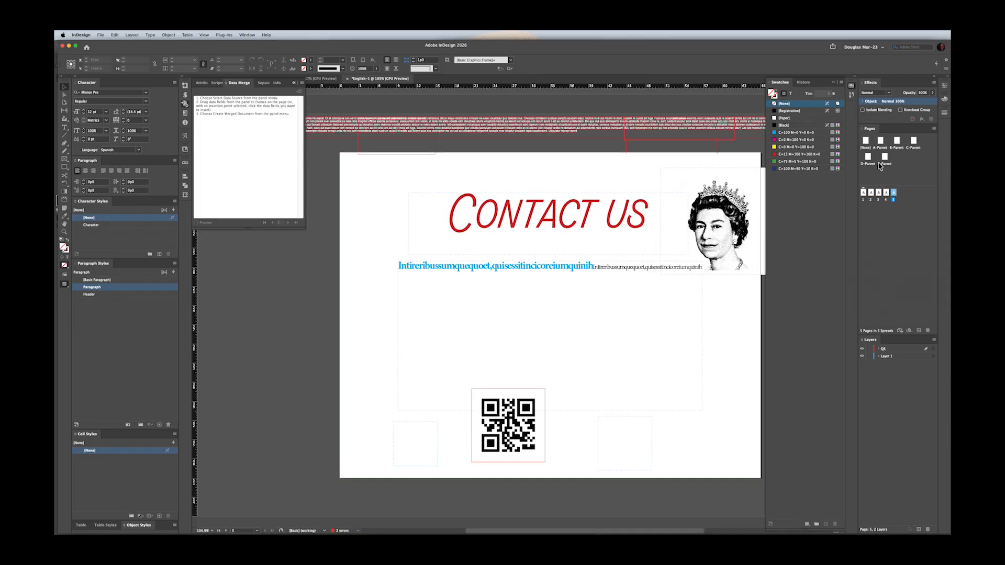
Apply B-Parent to page 2 and C-Parent to page 3 of the merged document.
double_click(871, 193)
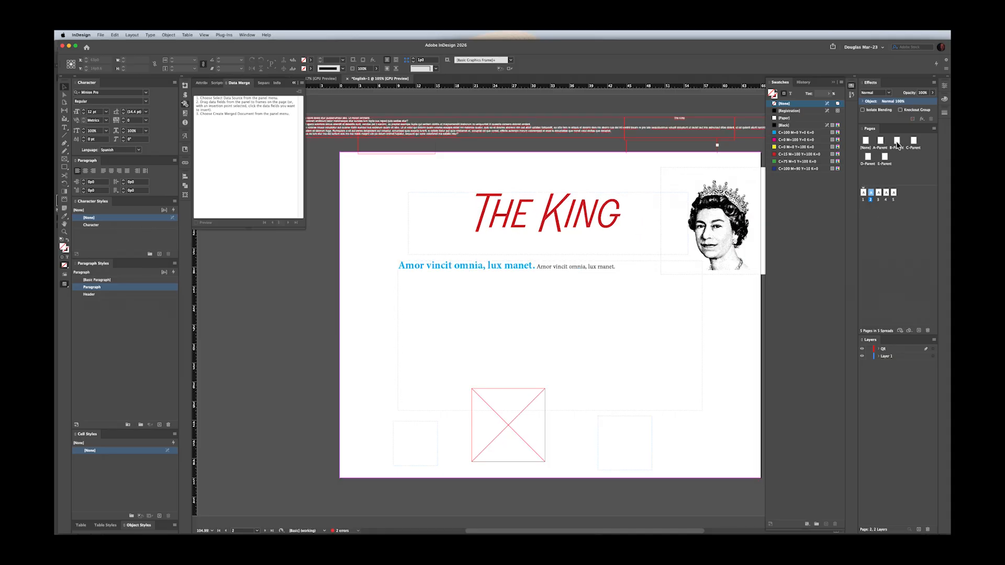
drag(897, 141, 871, 193)
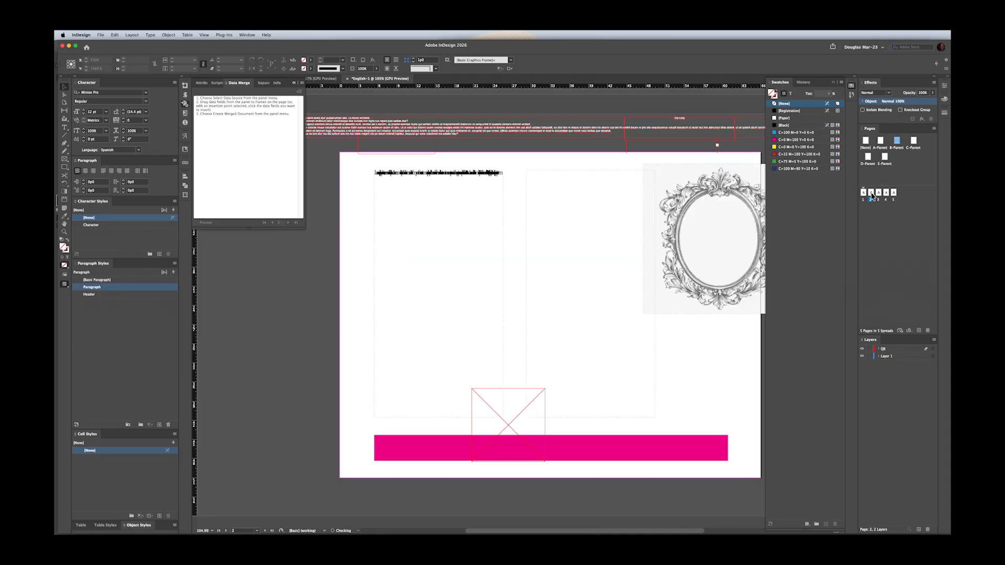
drag(914, 142, 878, 194)
Apply D-Parent to page 4 of the merged document.
right_click(886, 195)
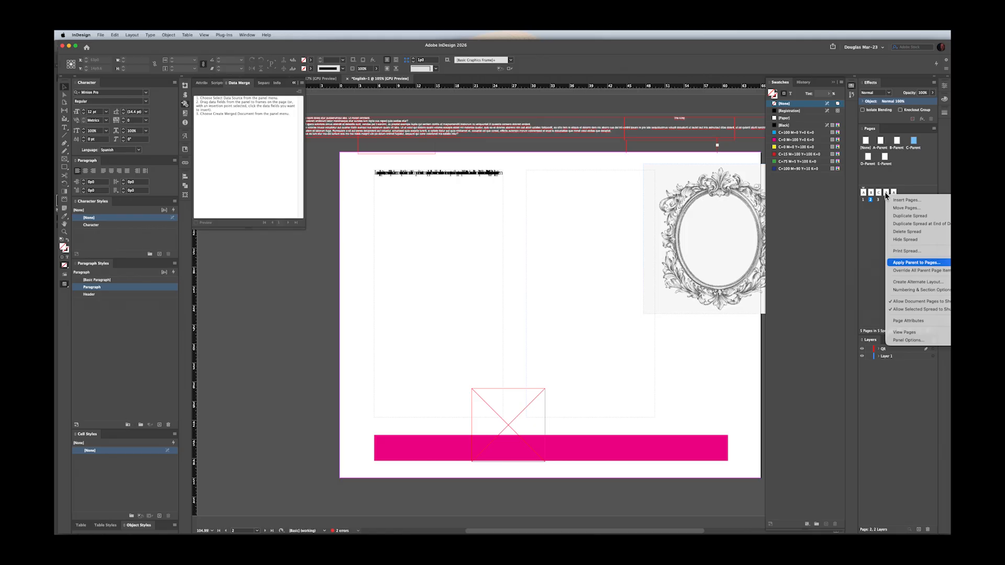
key(Return)
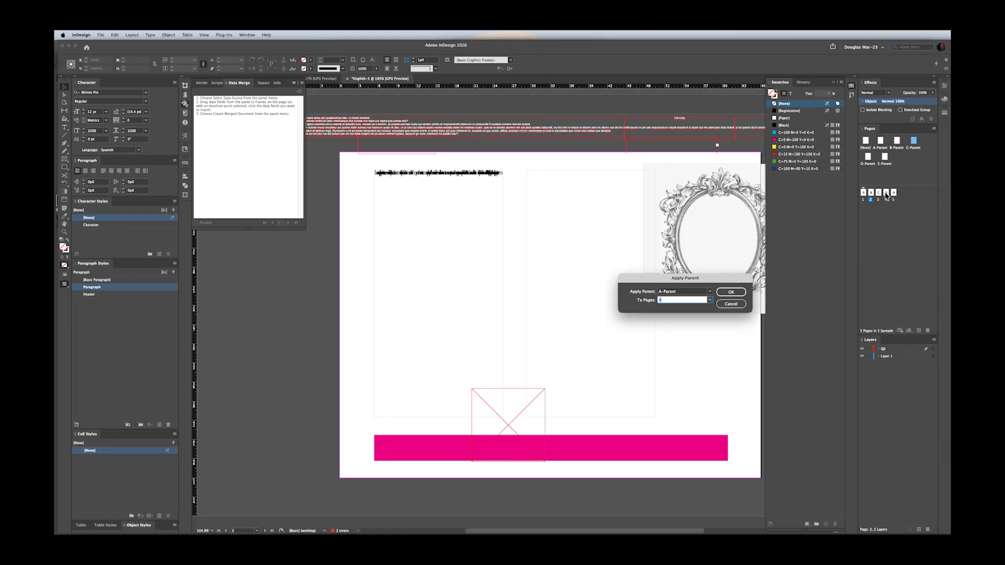
key(Tab)
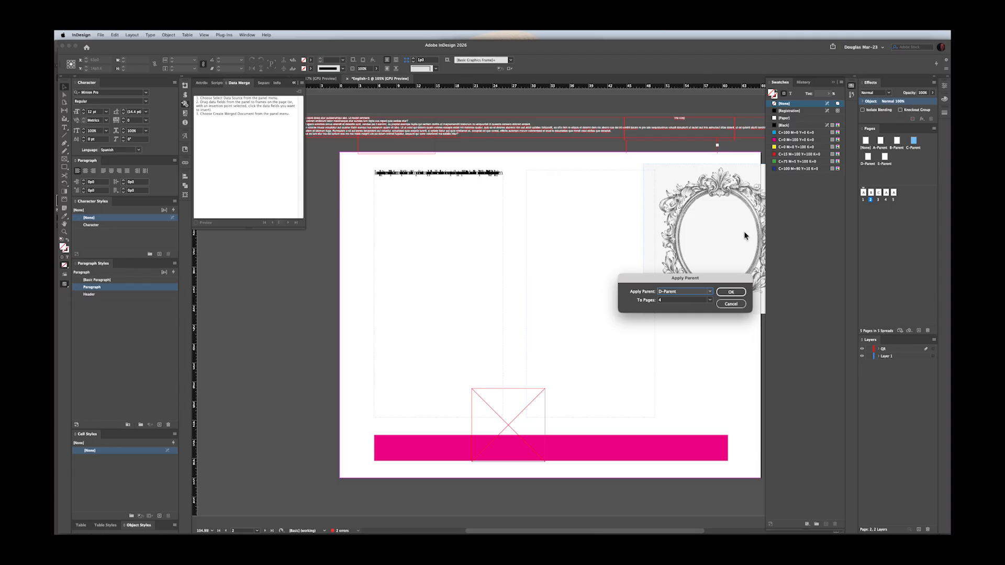
key(Return)
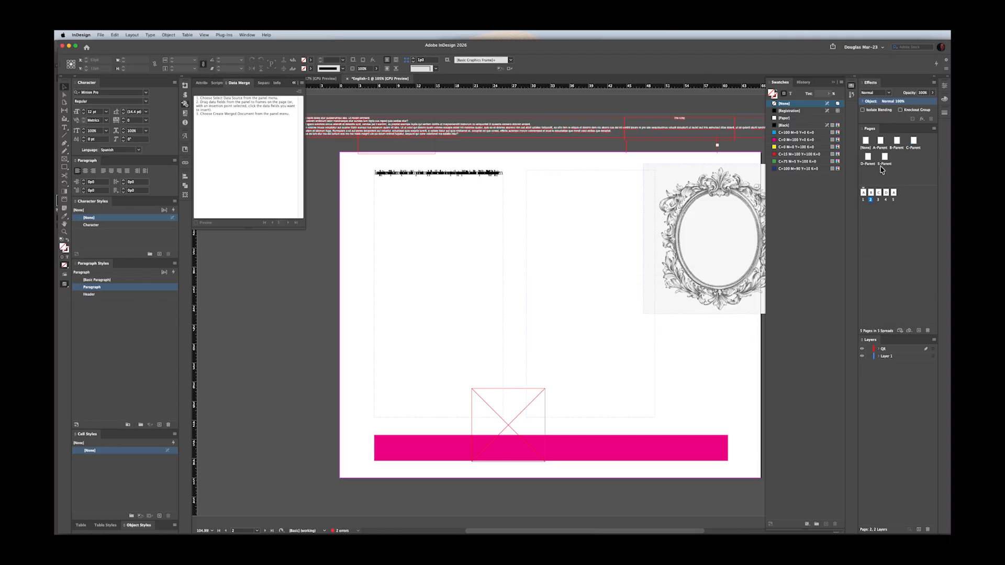
Apply E-Parent to page 5 of the merged document.
right_click(893, 193)
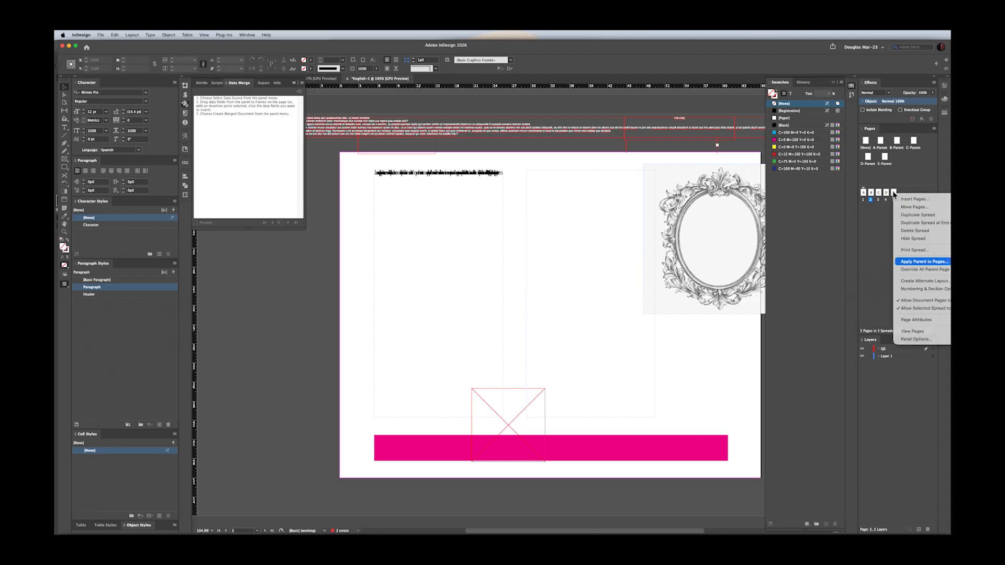
click(923, 262)
key(Tab)
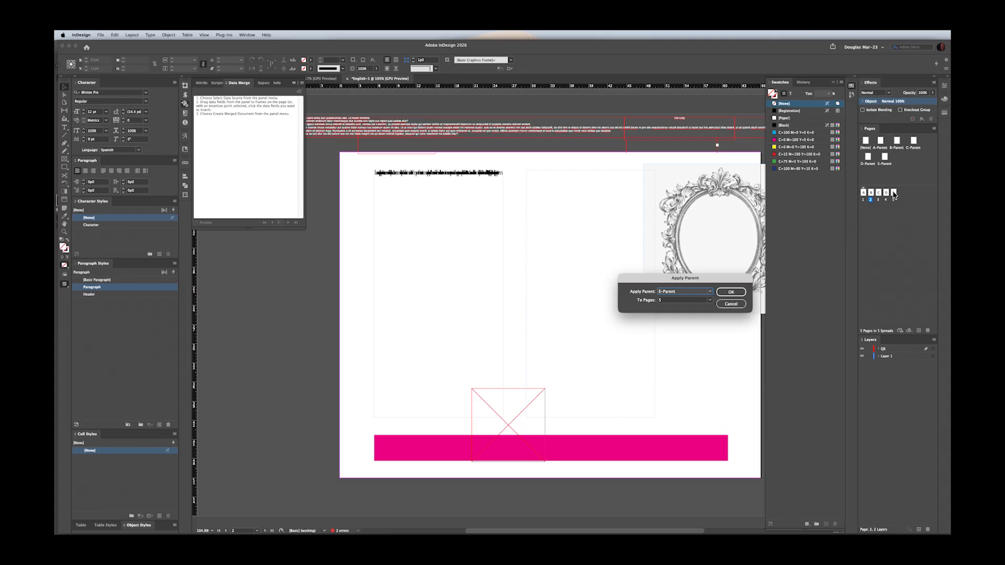
key(Return)
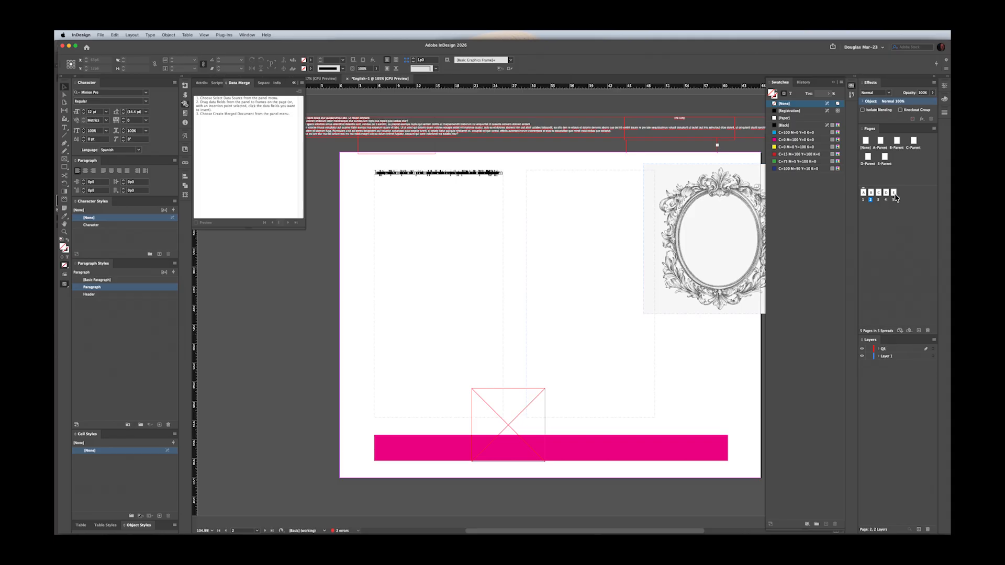
Check the parent layouts on pages 1 and 2 of the merged document and collapse the Data Merge panel.
double_click(863, 192)
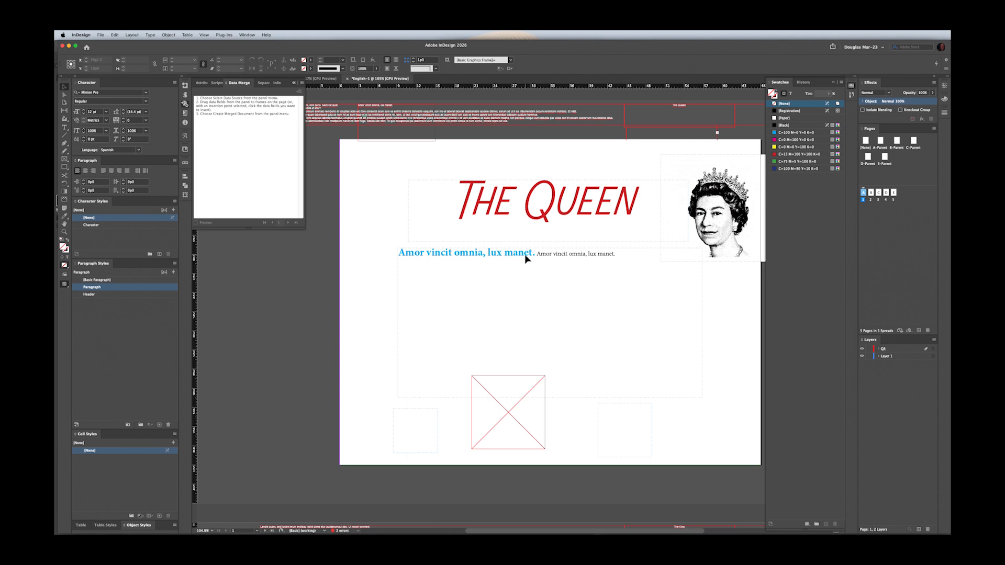
double_click(872, 193)
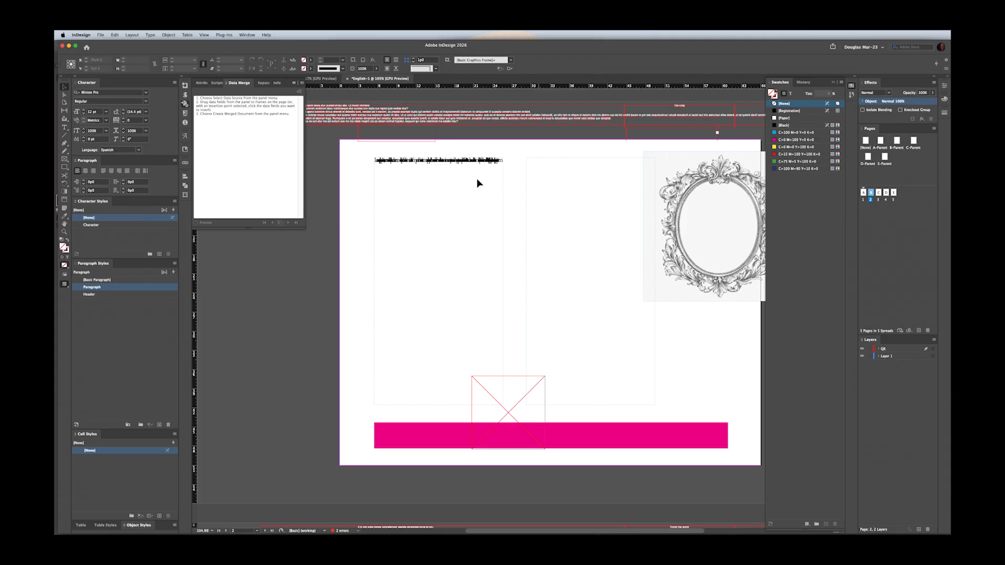
click(405, 169)
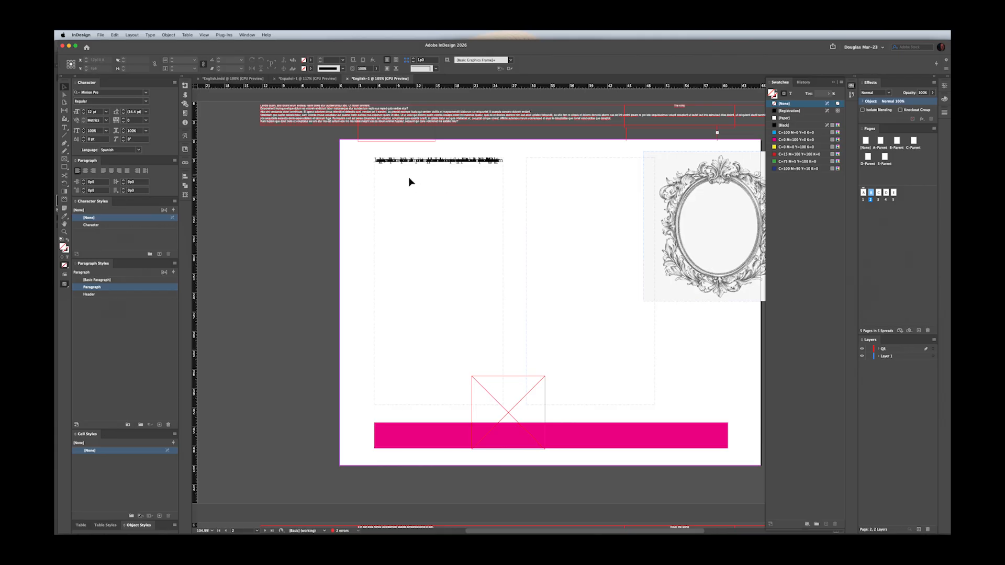
Select the threaded body text frames on page 2 to inspect them, and clear the selection.
drag(350, 181, 546, 225)
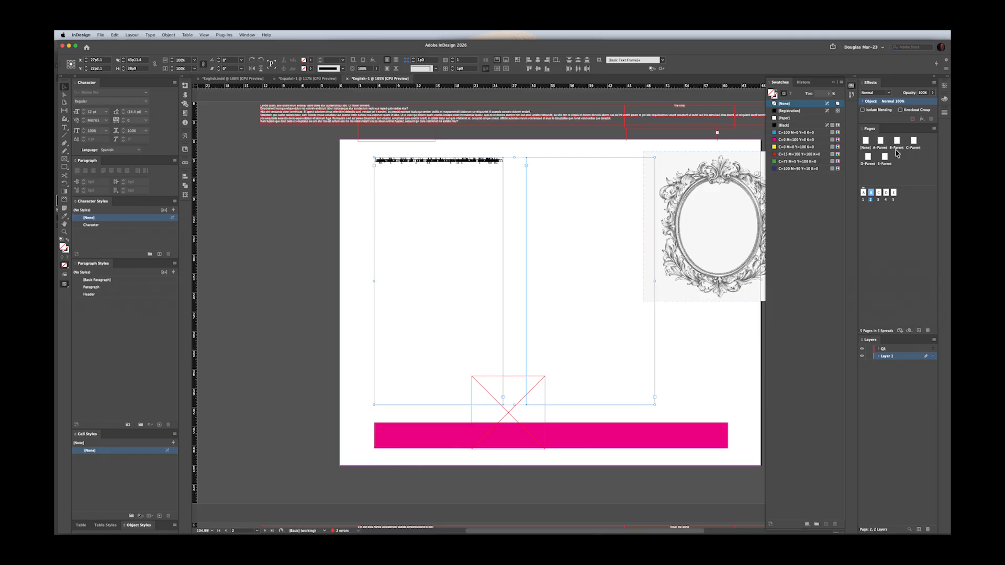
key(super+shift+a)
drag(451, 190, 406, 203)
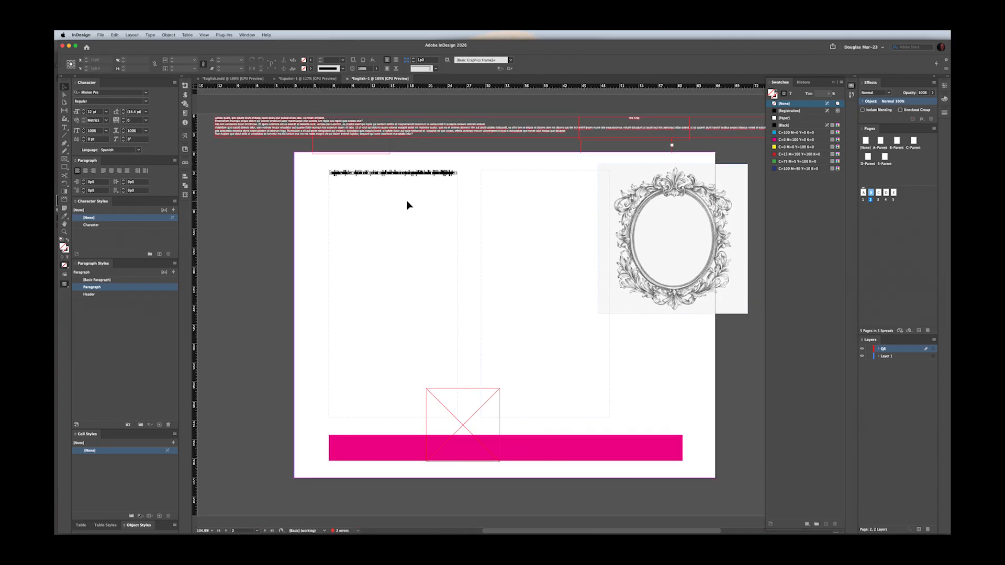
Switch to Illustrator to view the diagram on converting variable text to normal text, and return to page 2 in InDesign.
key(super+Tab)
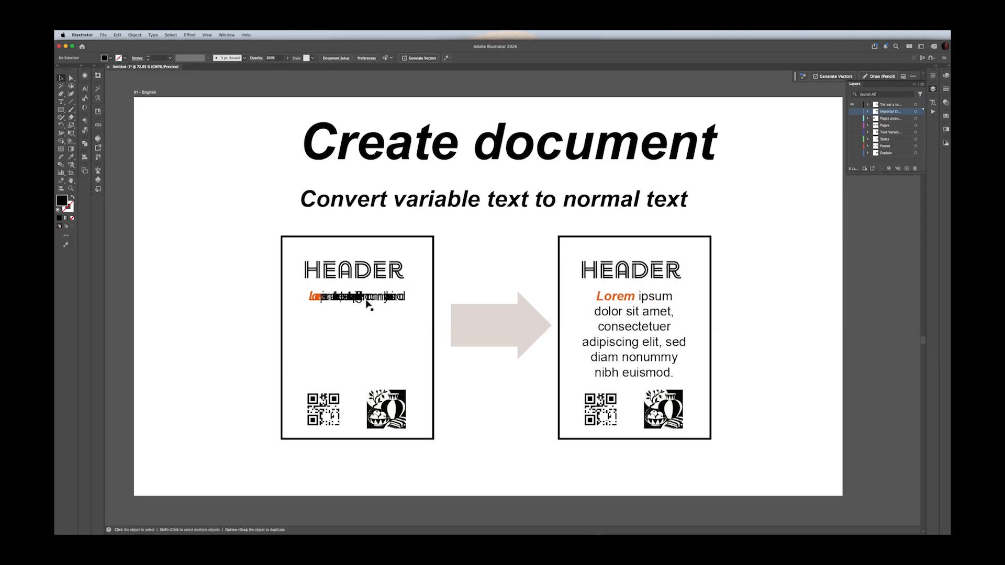
key(super+Tab)
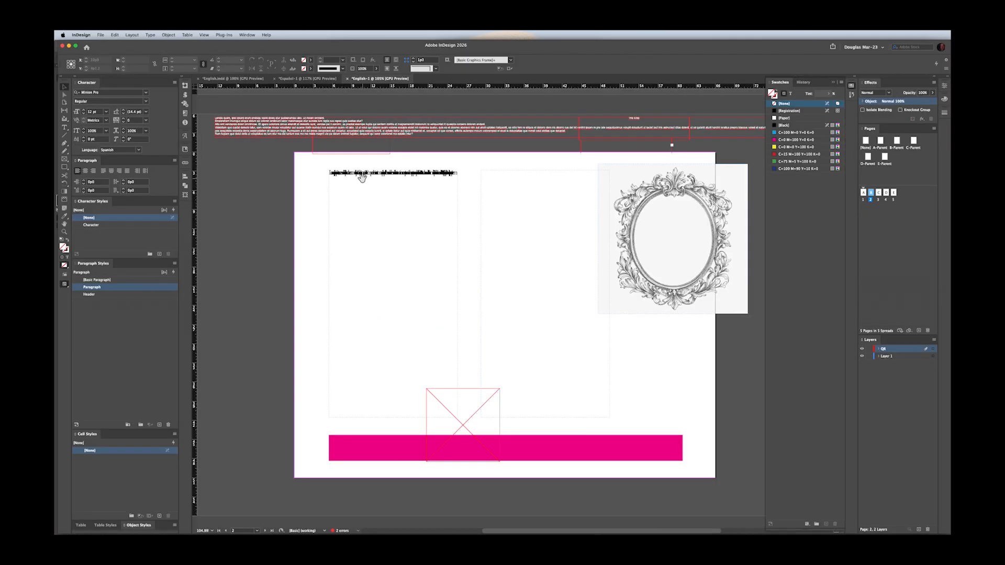
scroll(359, 175, up, 2)
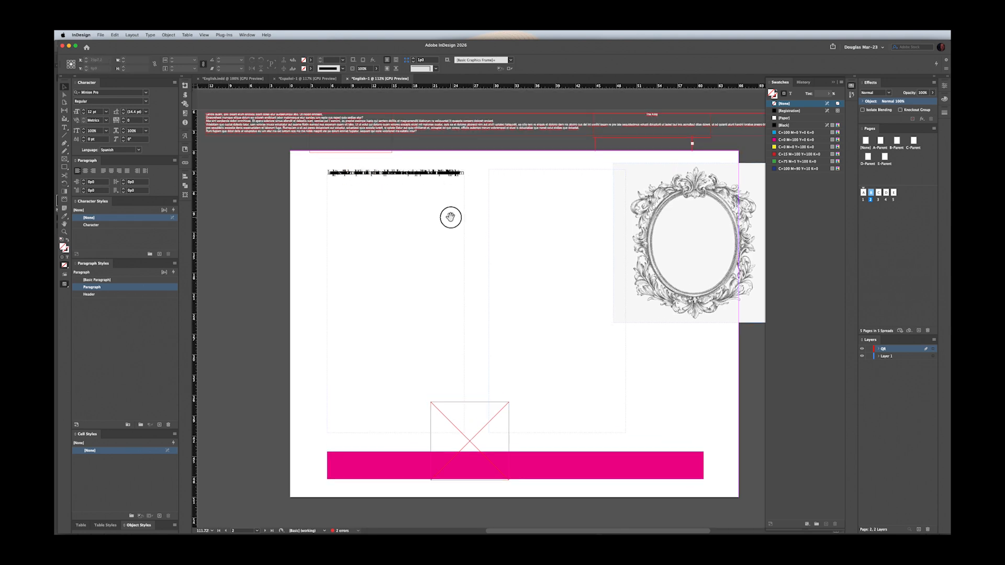
Open the Scripts panel and detach it as a floating collapsed panel beside the document.
drag(450, 217, 451, 209)
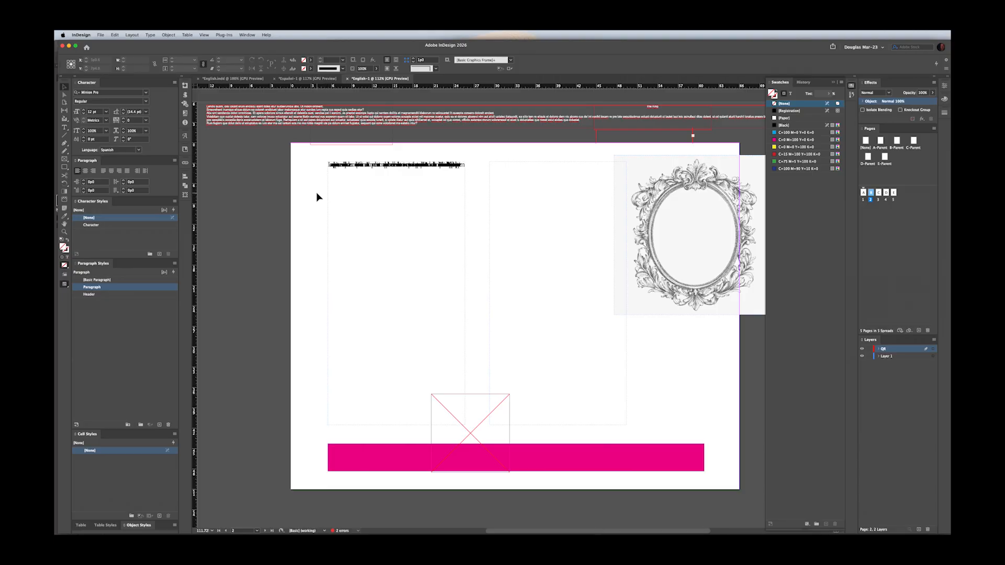
click(185, 96)
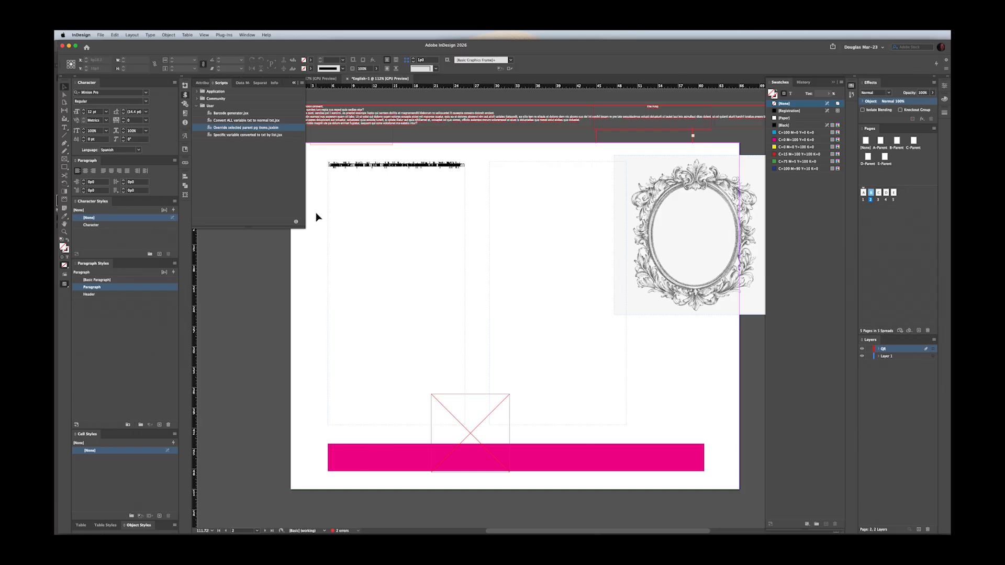
click(185, 98)
drag(185, 98, 219, 134)
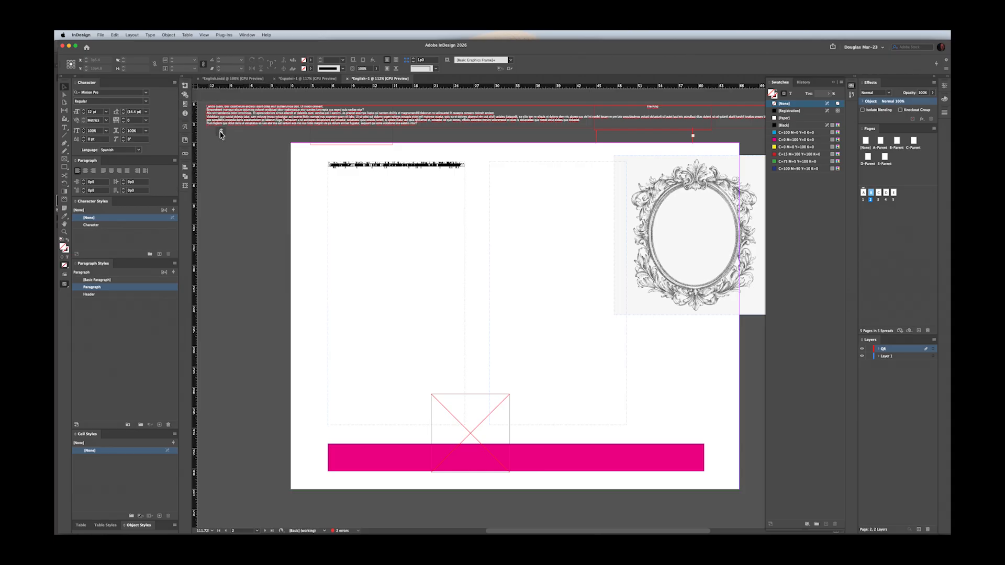
click(220, 135)
click(219, 134)
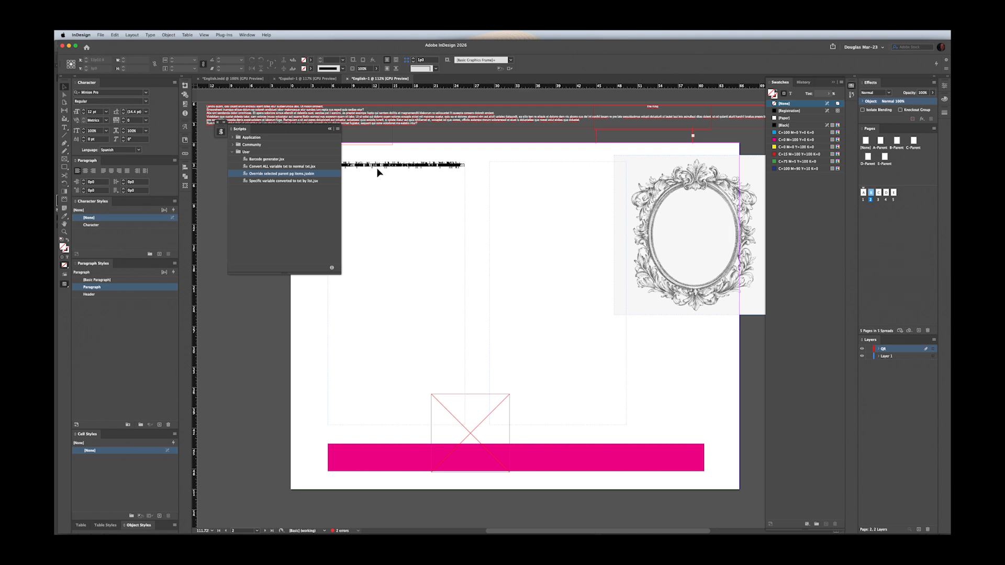
Override all parent page items on page 2 and select the threaded body text frames.
right_click(871, 193)
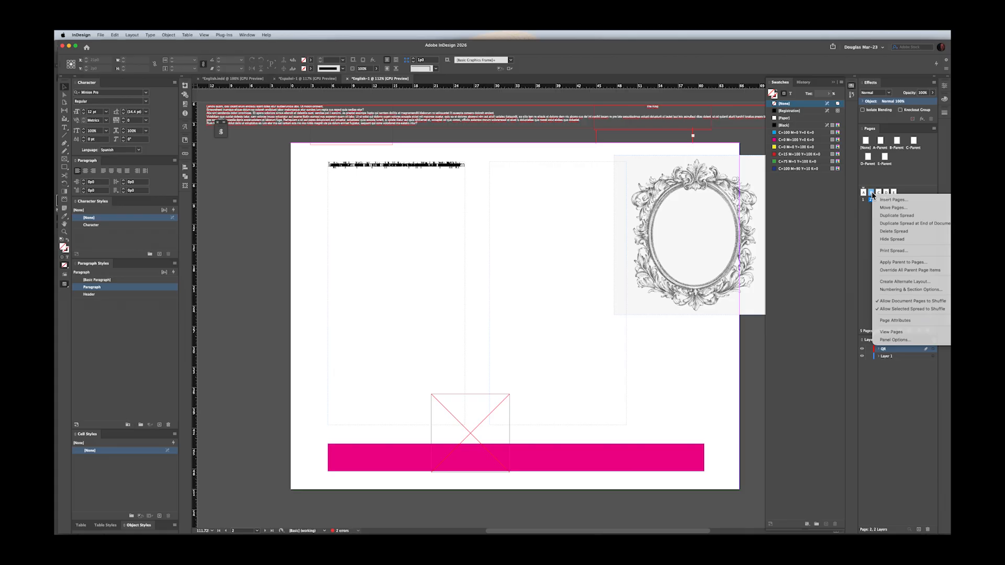
click(287, 231)
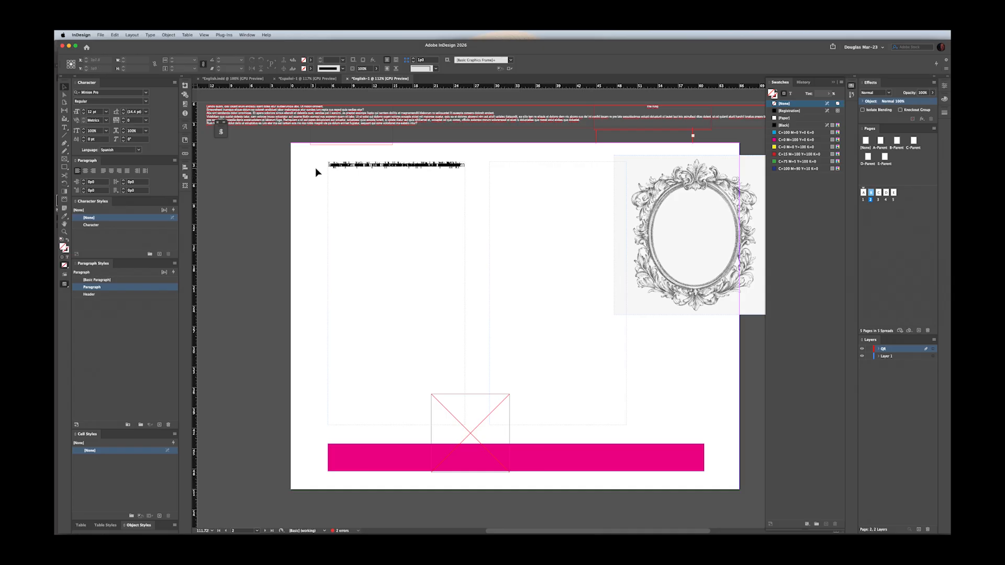
drag(309, 164, 475, 261)
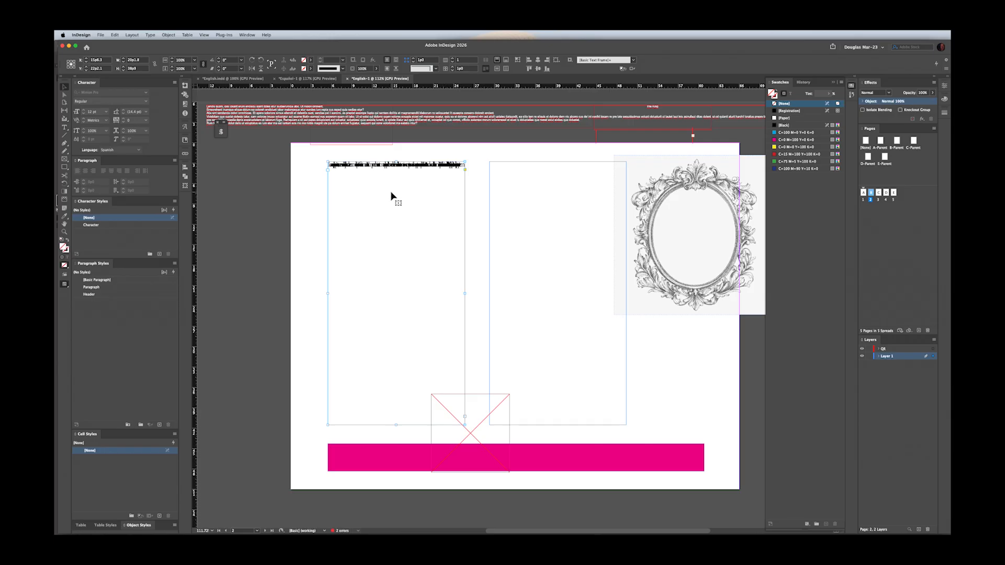
Select all text in page 2's body frame, convert its variable to normal text, and clear the selection.
double_click(368, 167)
click(348, 178)
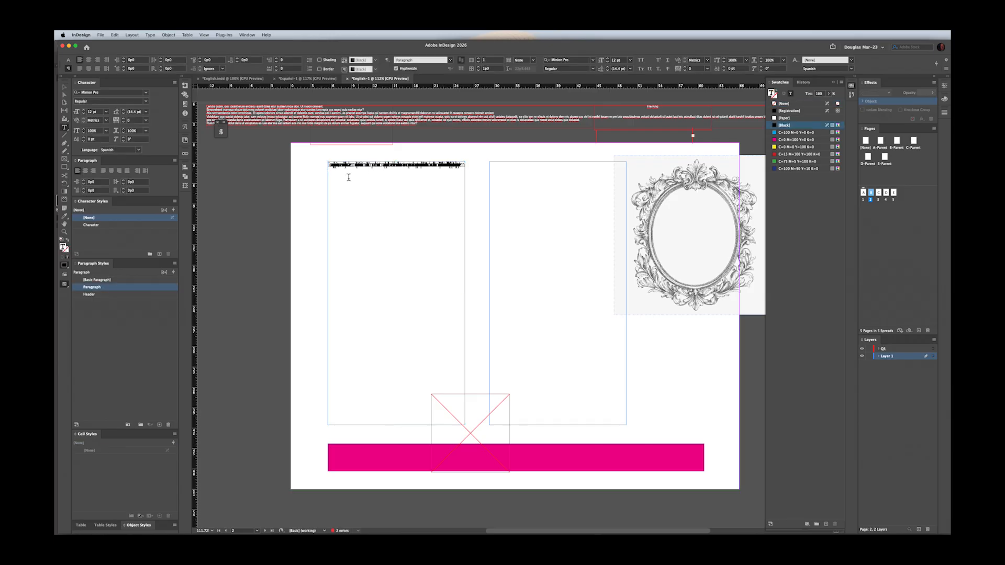
click(115, 34)
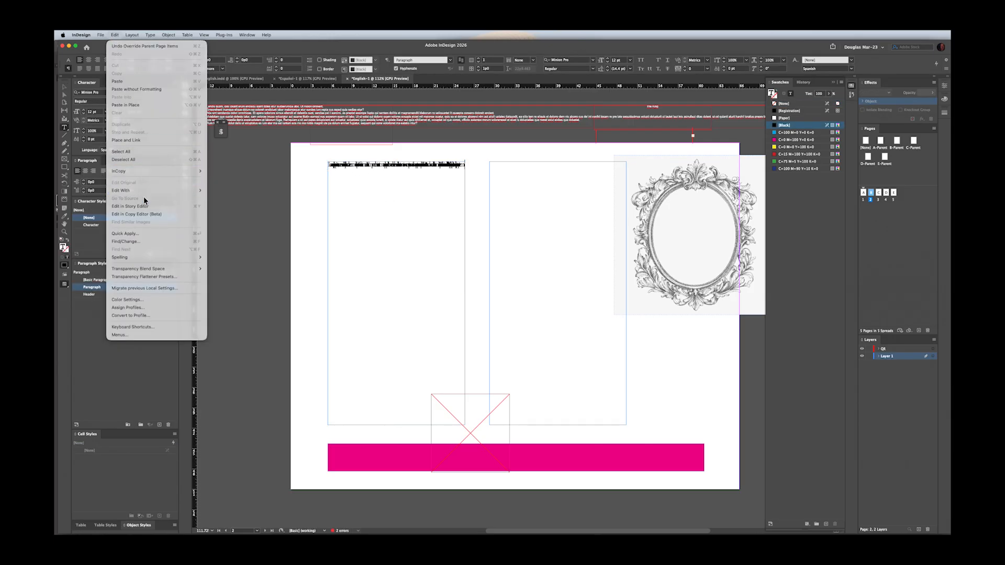
click(123, 151)
click(151, 35)
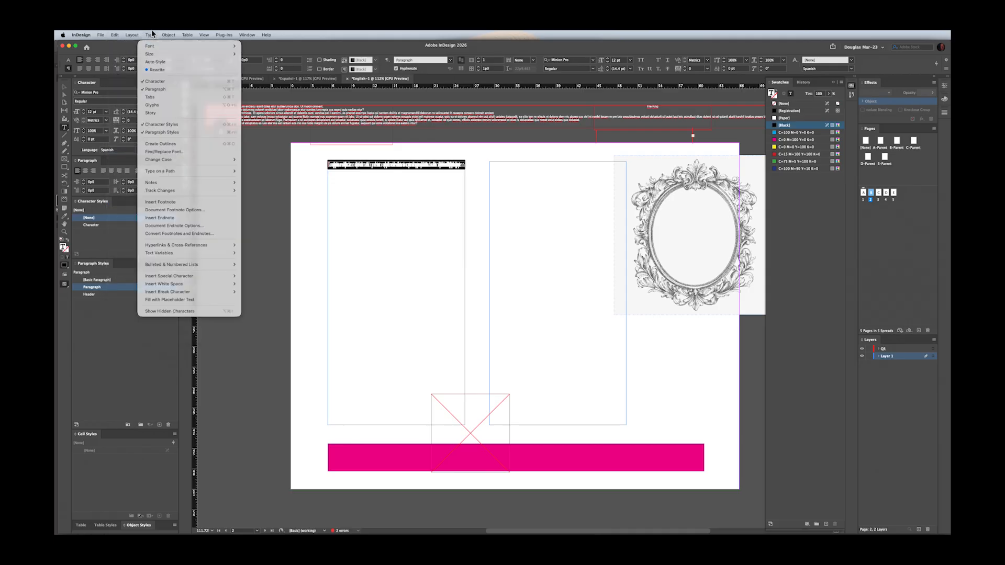
mouse_move(168, 252)
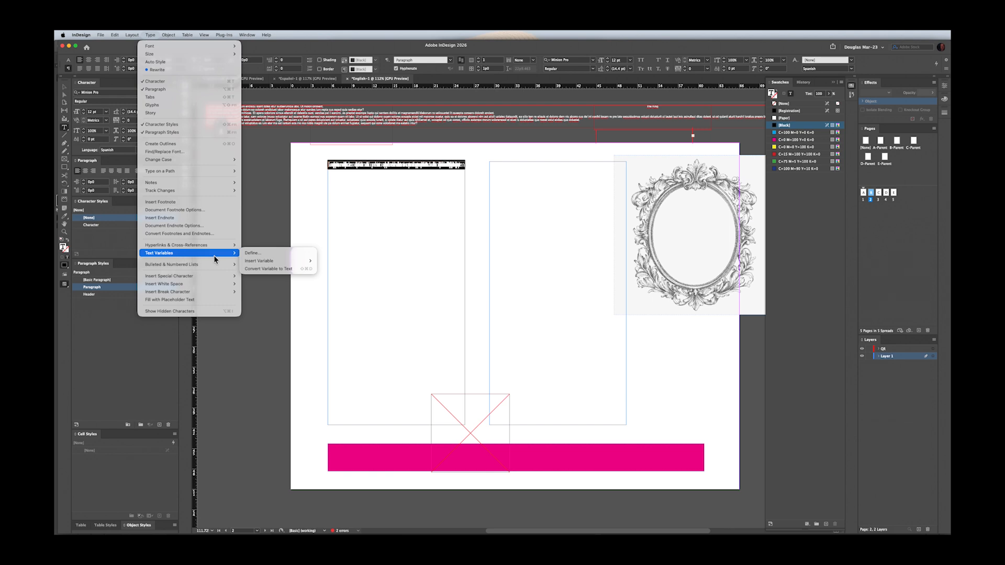
click(271, 270)
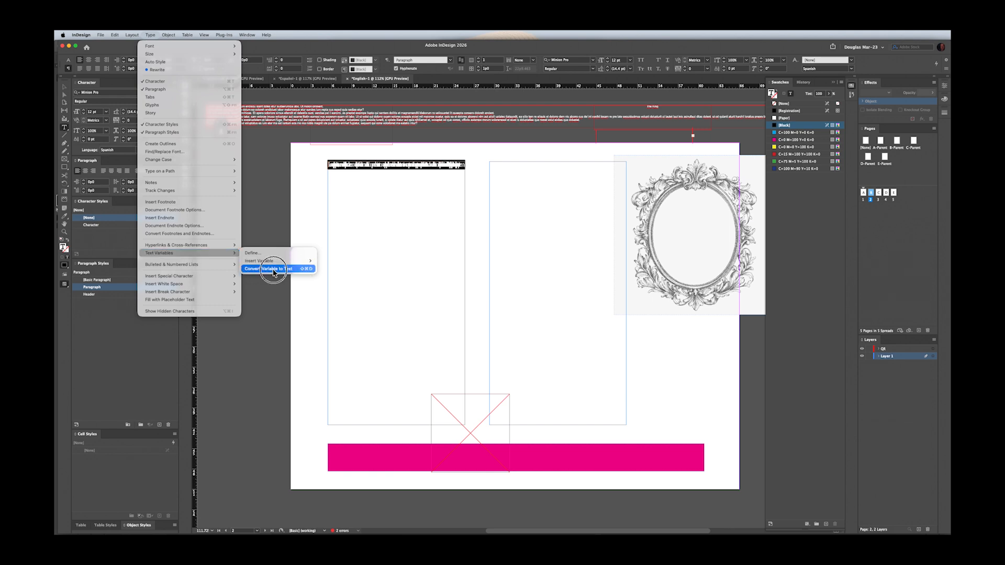
key(super+shift+a)
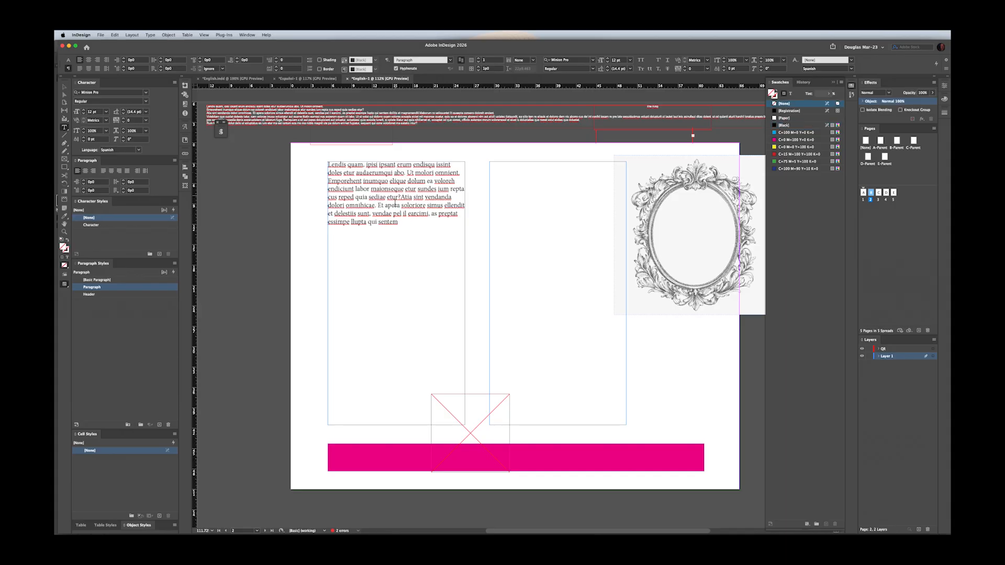
Remove the first paragraph breaks in the pasteboard text above page 2 so its opening lines run together.
drag(400, 214, 442, 266)
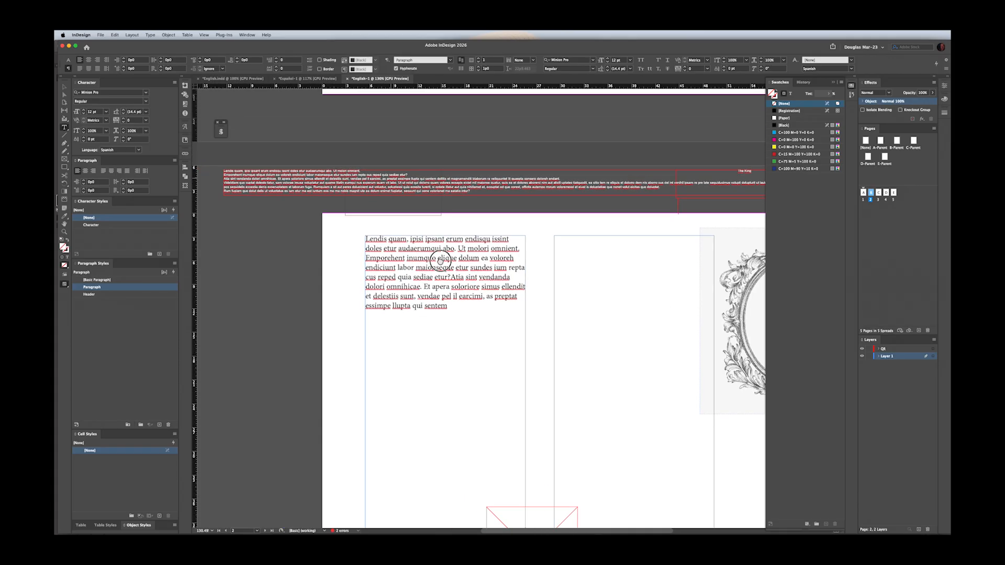
key(super+space)
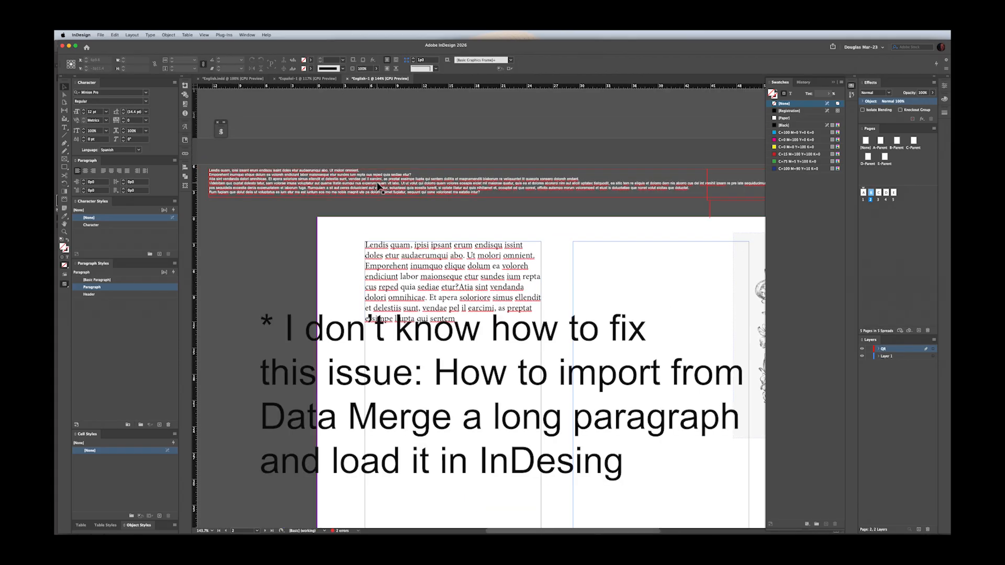
double_click(377, 186)
click(367, 169)
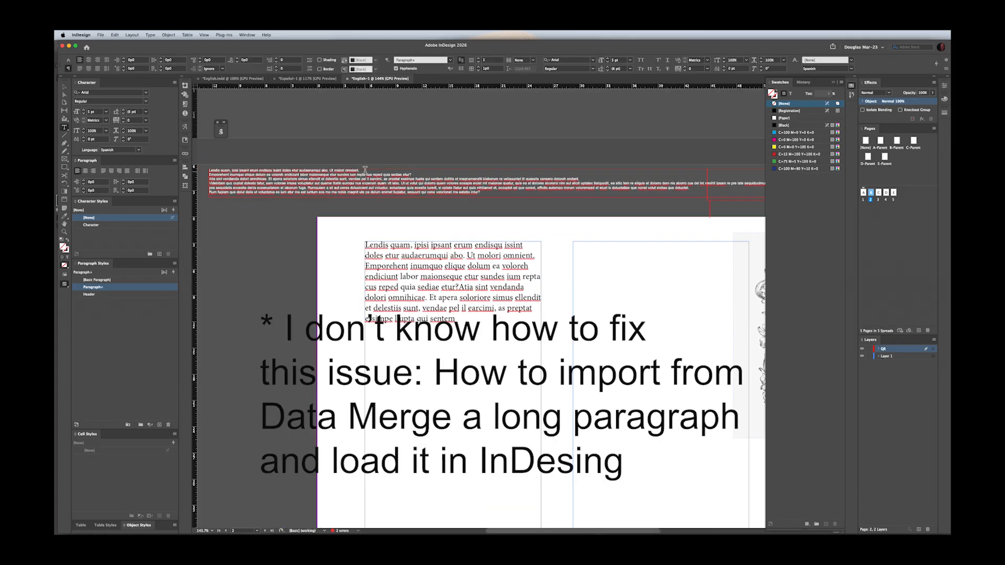
key(Delete)
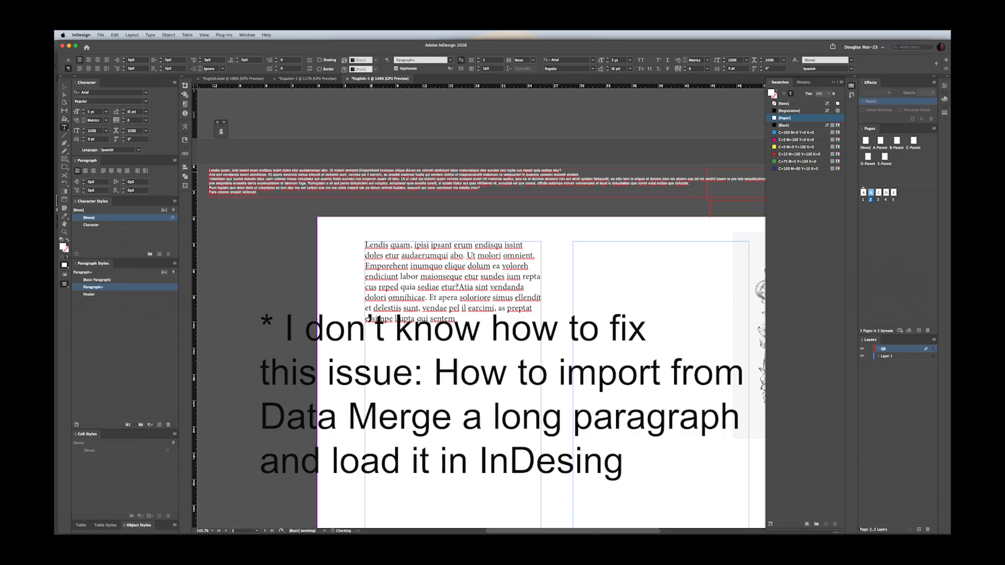
click(563, 170)
key(Delete)
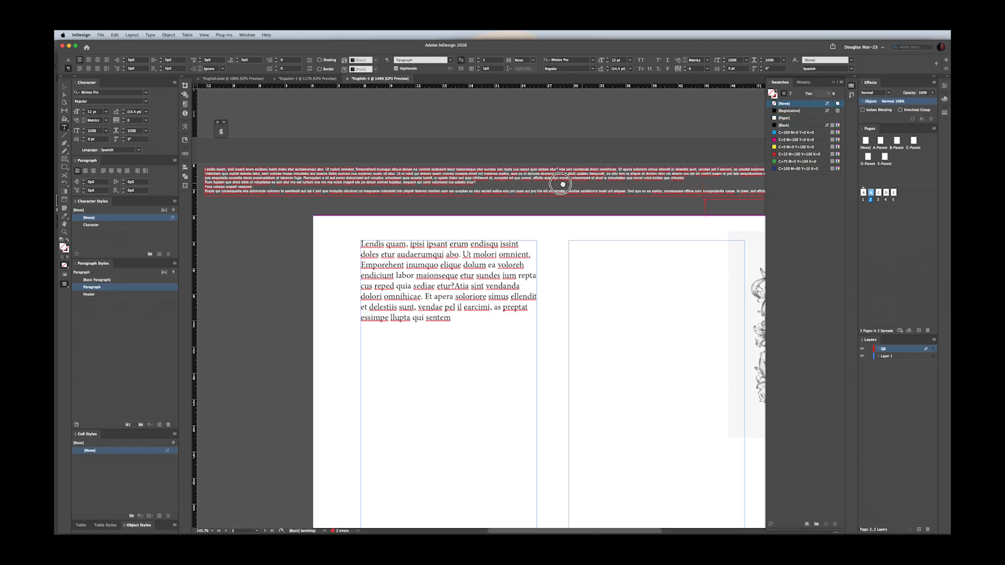
drag(561, 183, 341, 190)
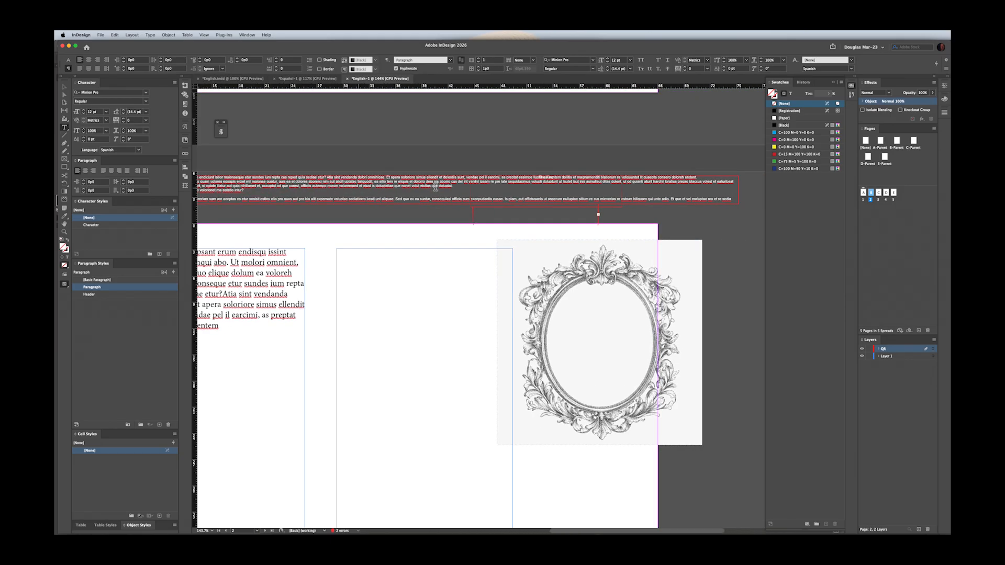
click(702, 177)
key(Delete)
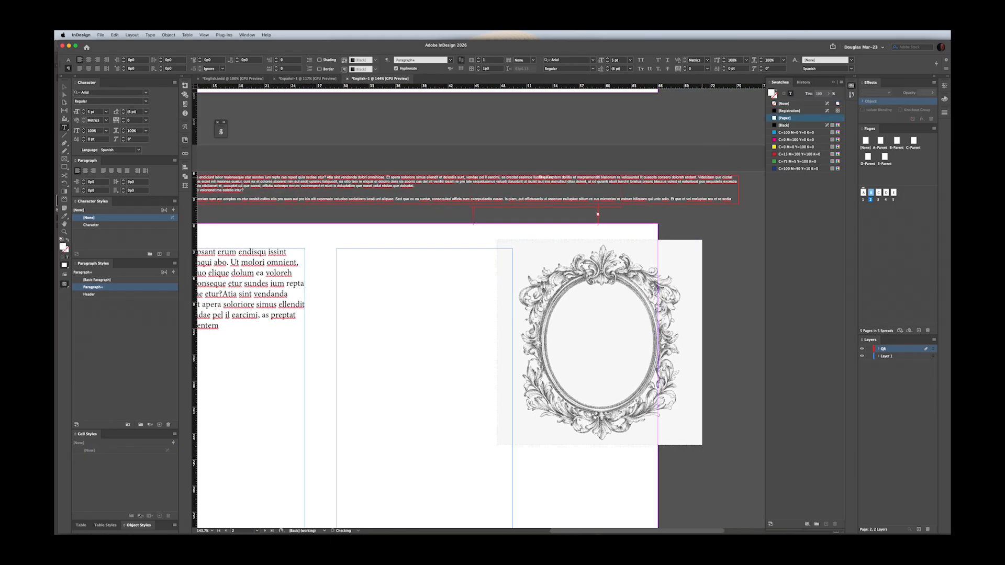
key(super+shift+a)
Try to join the remaining paragraphs of the pasteboard text above page 2 into one continuous paragraph.
drag(315, 204, 405, 207)
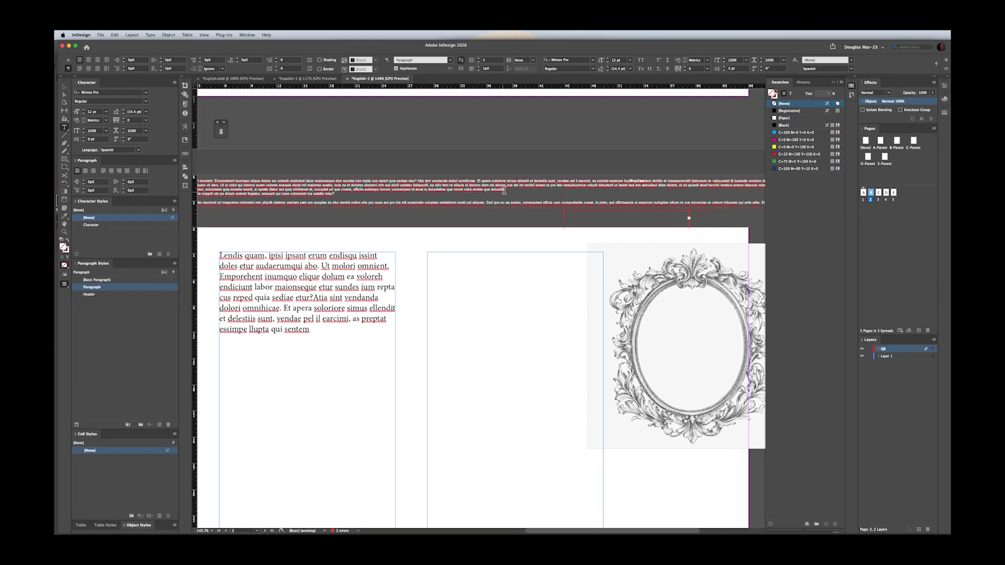
click(551, 182)
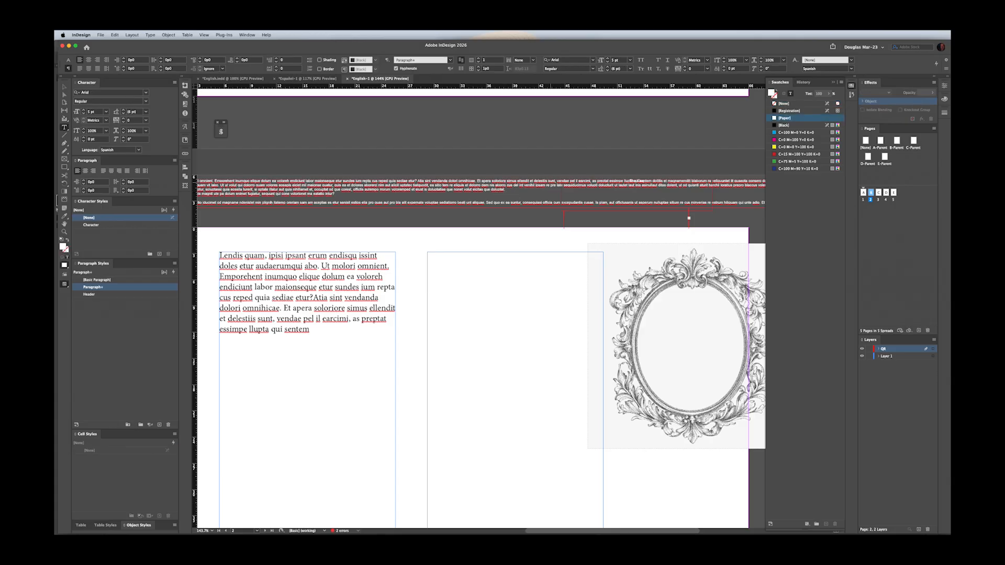
key(Delete)
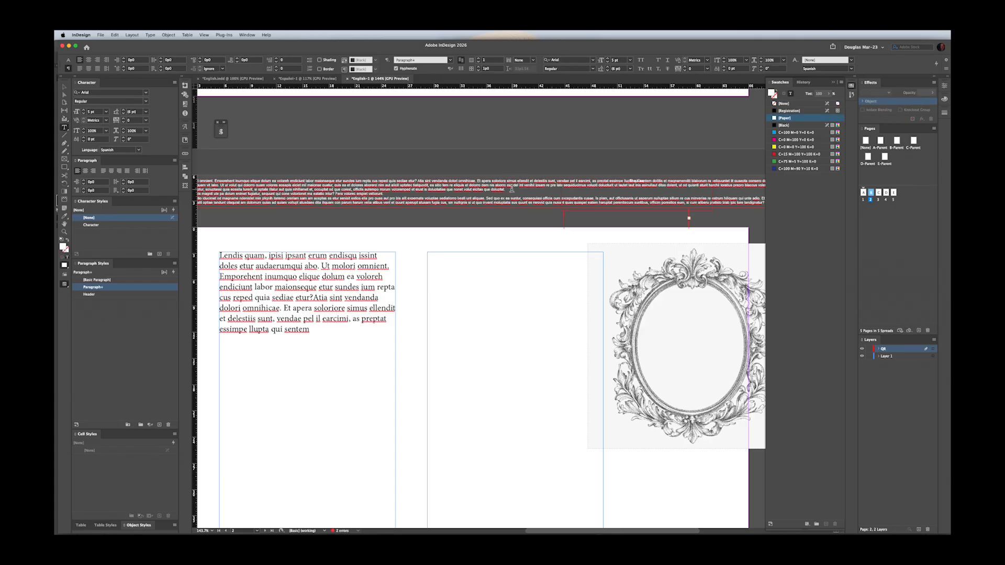
click(511, 190)
key(Delete)
key(super+shift+a)
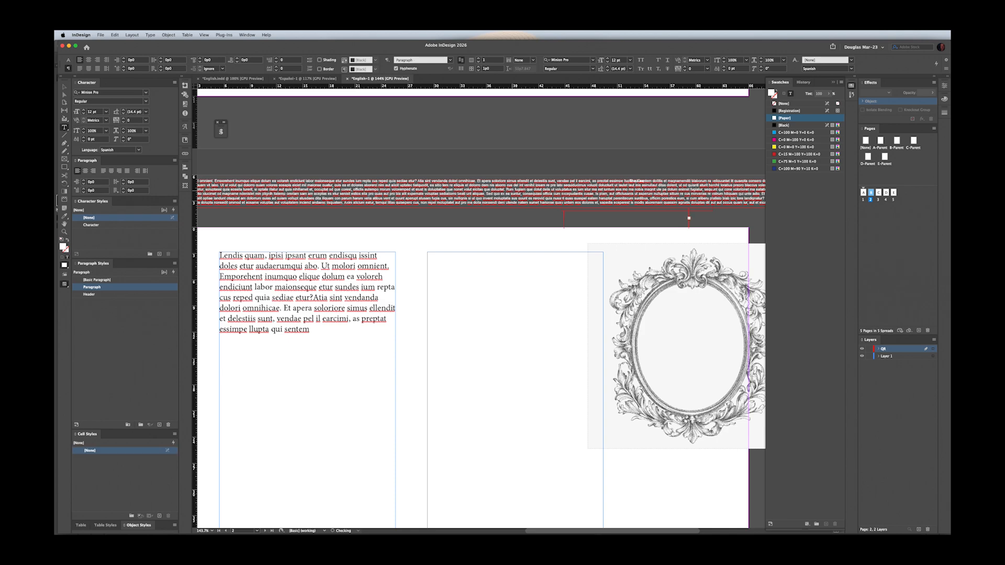
drag(475, 197, 575, 183)
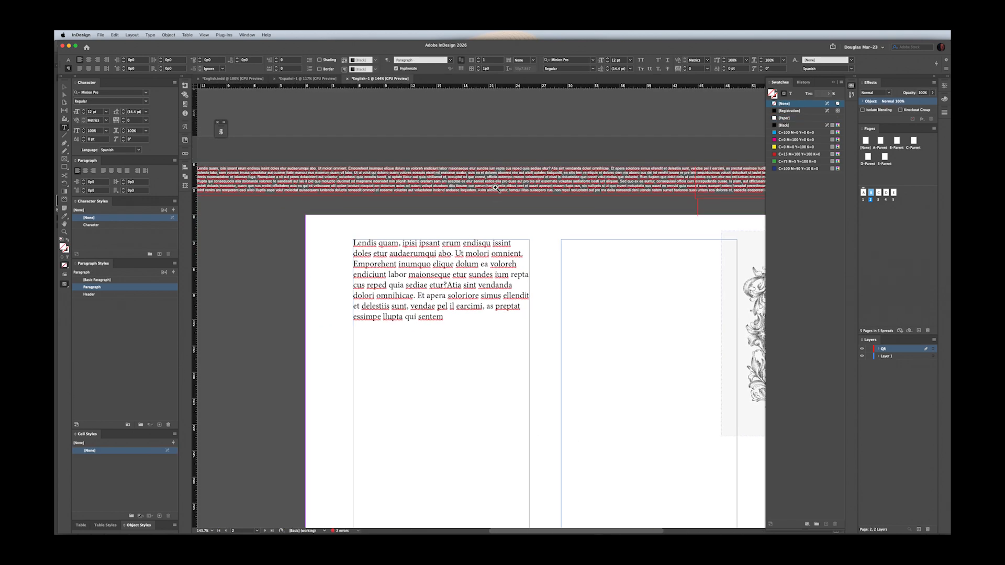
drag(496, 187, 482, 183)
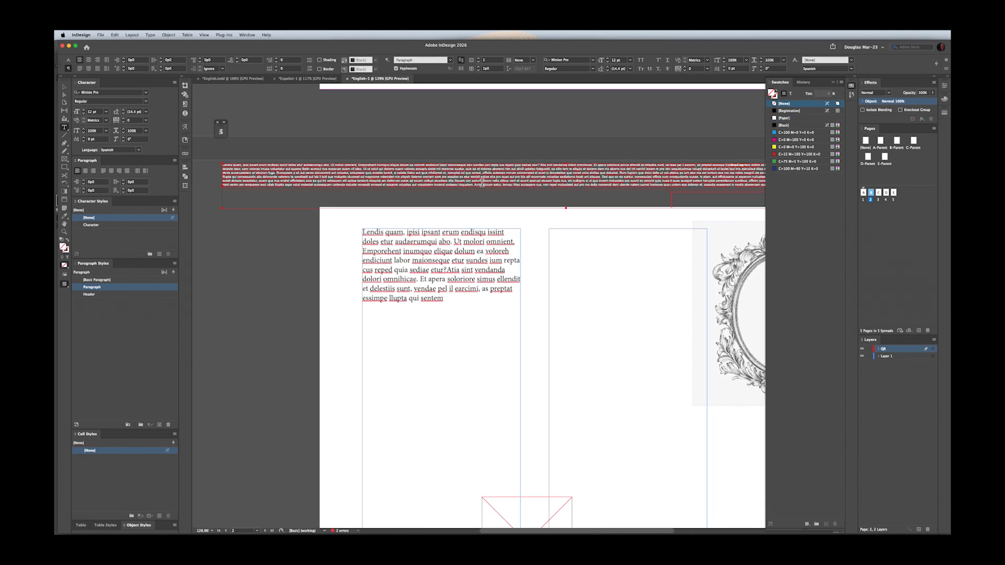
drag(460, 238, 381, 232)
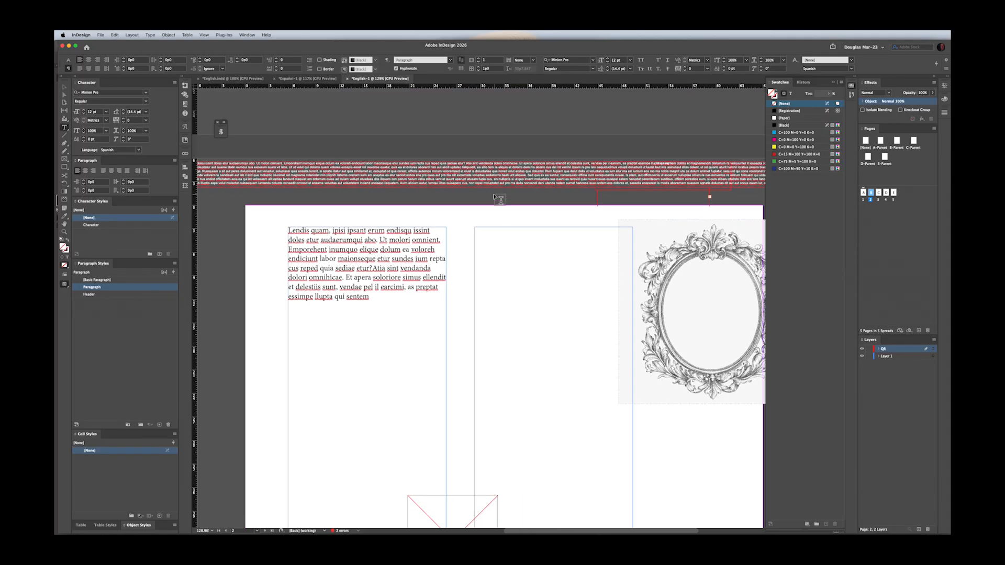
key(v)
drag(383, 293, 364, 216)
double_click(321, 196)
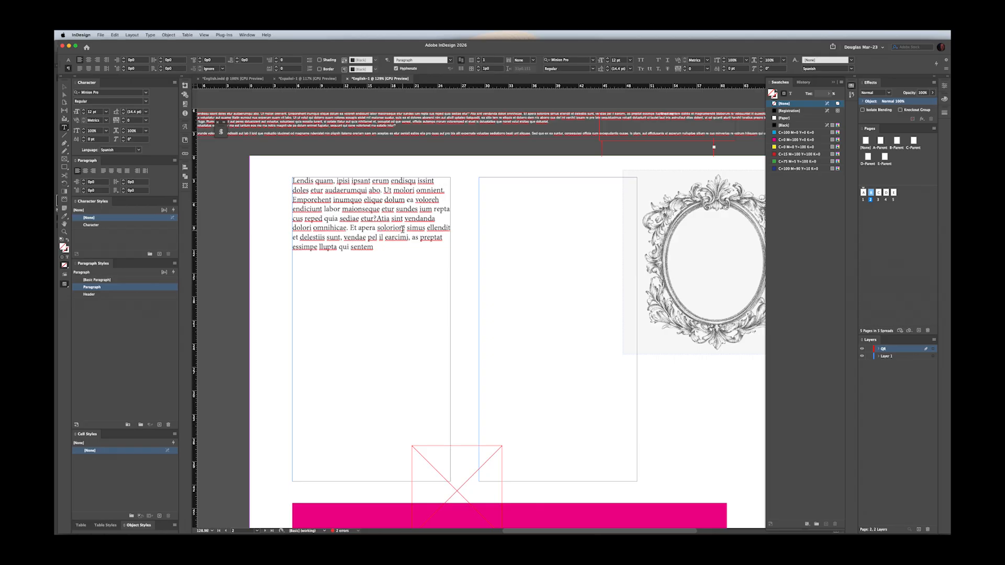
Go to page 3 and override all of its parent page items.
mouse_move(403, 229)
mouse_down()
mouse_move(375, 207)
mouse_move(394, 223)
mouse_up()
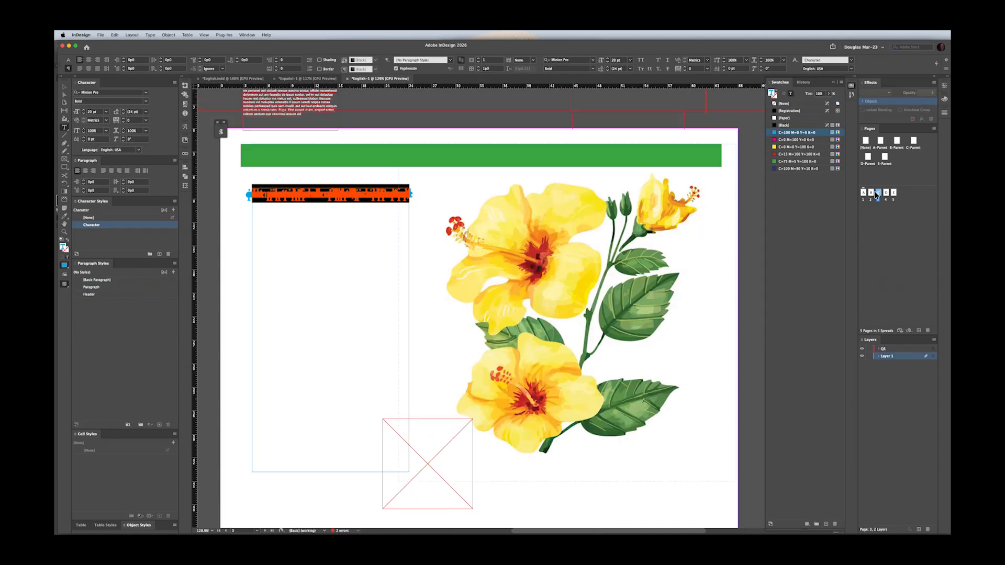
right_click(878, 194)
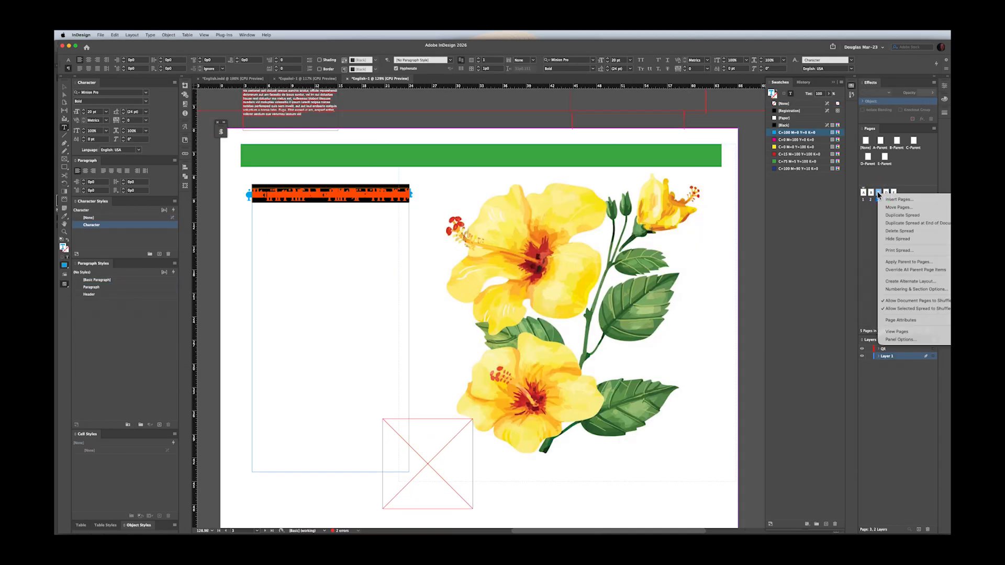
click(364, 251)
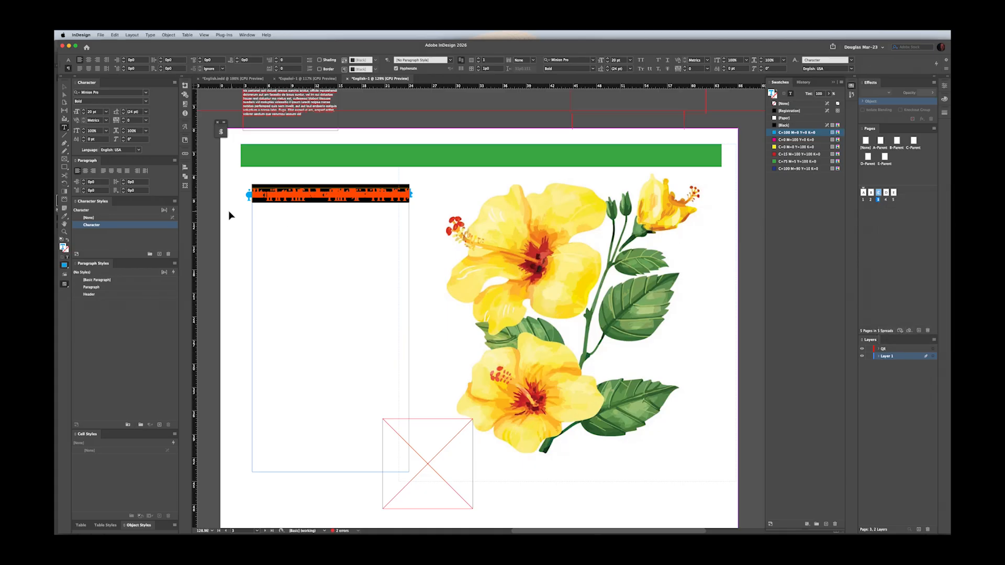
drag(229, 215, 320, 258)
click(149, 34)
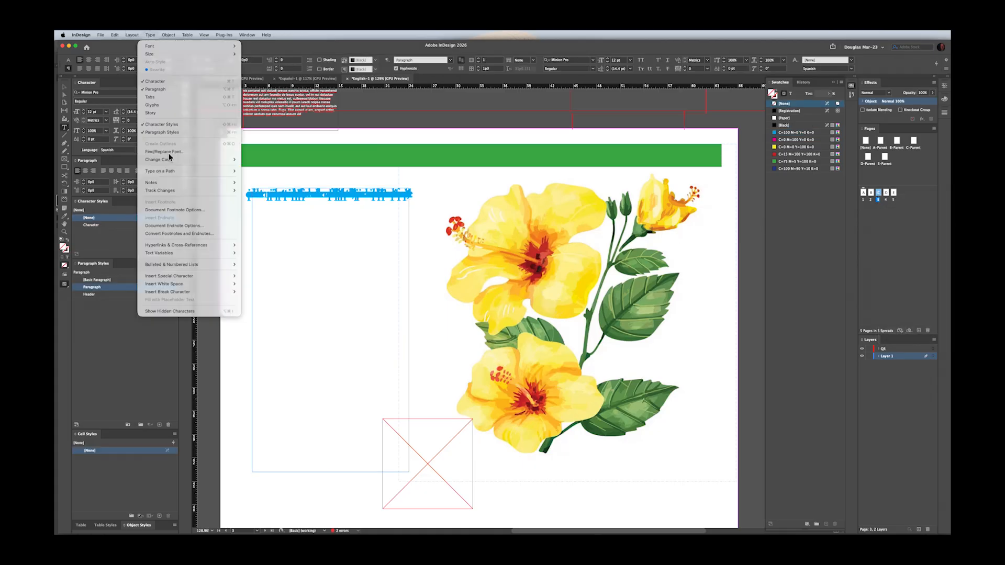
mouse_move(170, 191)
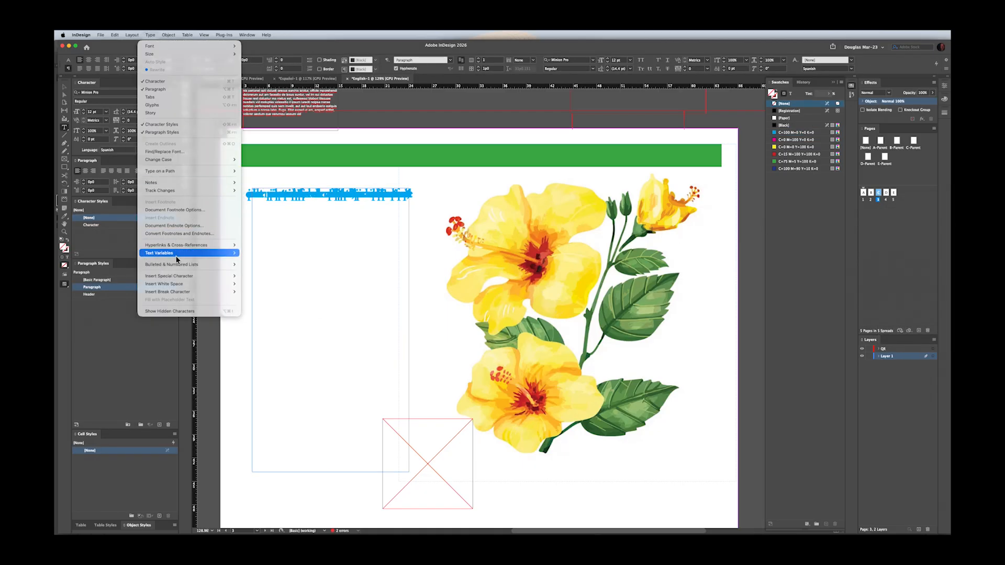
Select all text in page 3's body frame, convert its variable to normal text, and clear the selection.
mouse_move(178, 254)
click(315, 211)
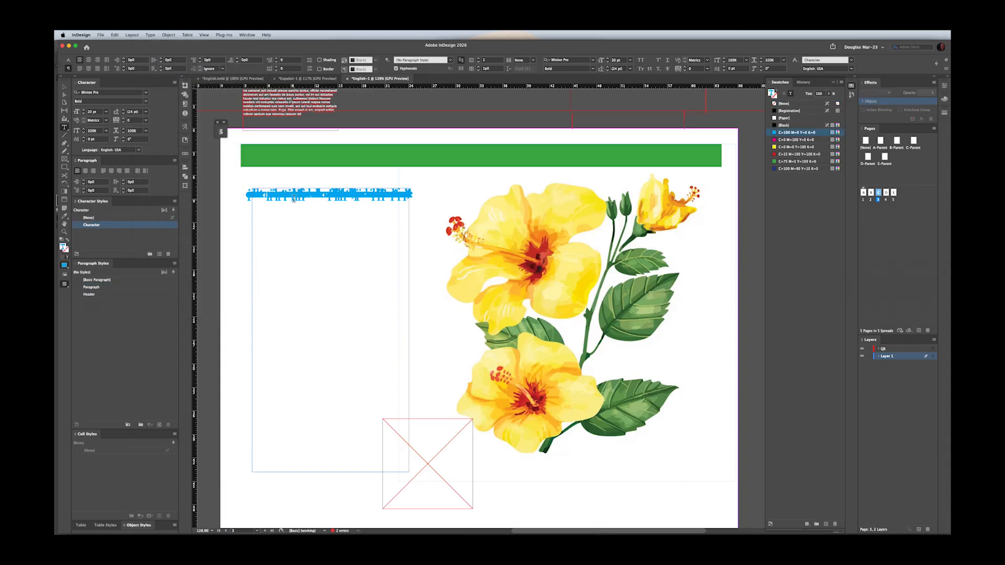
click(115, 35)
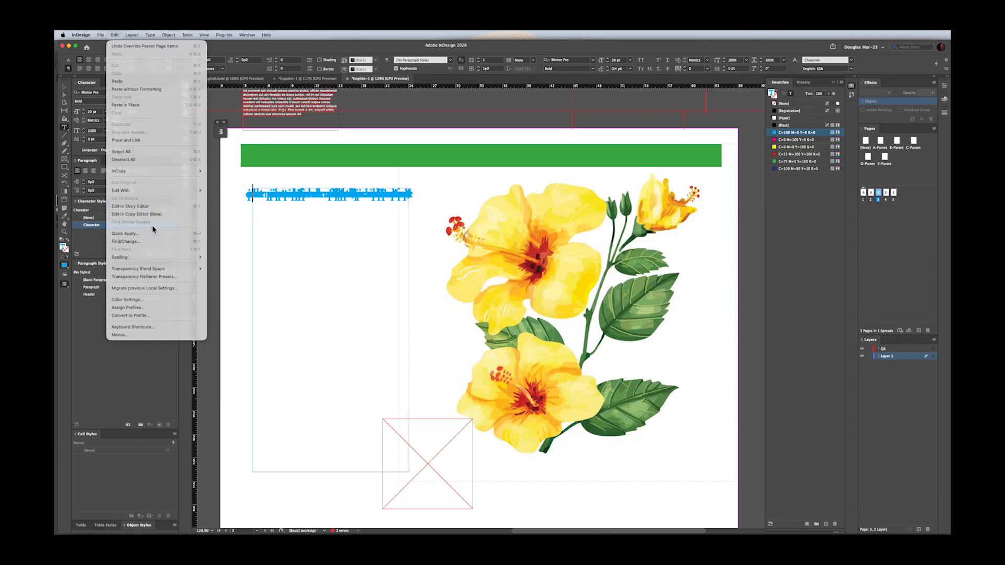
click(135, 150)
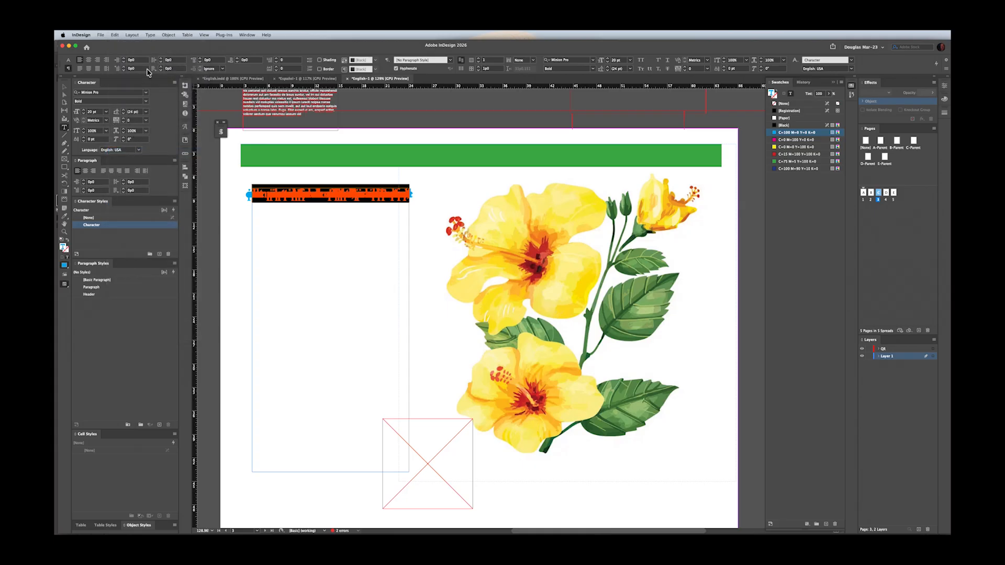
click(151, 34)
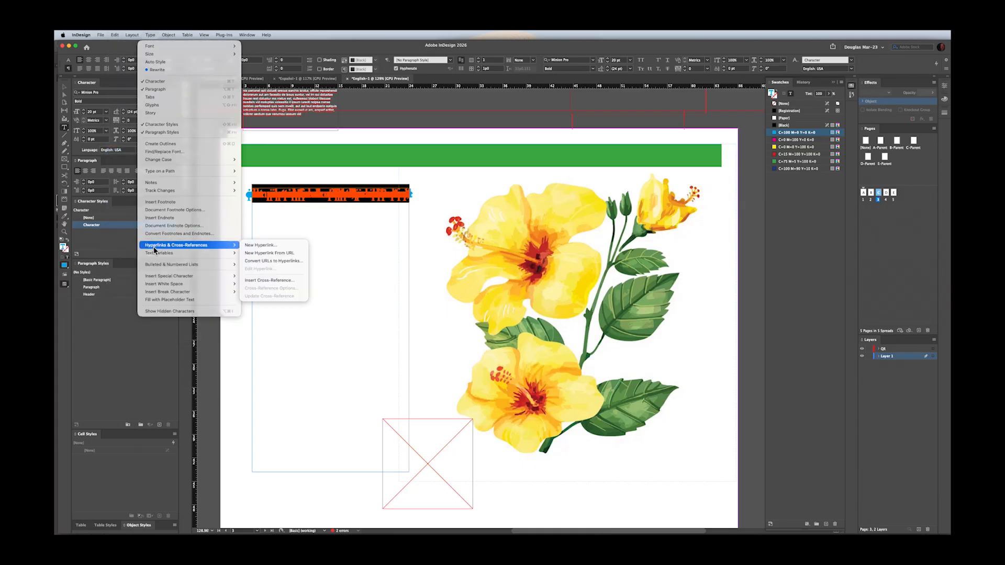
mouse_move(209, 253)
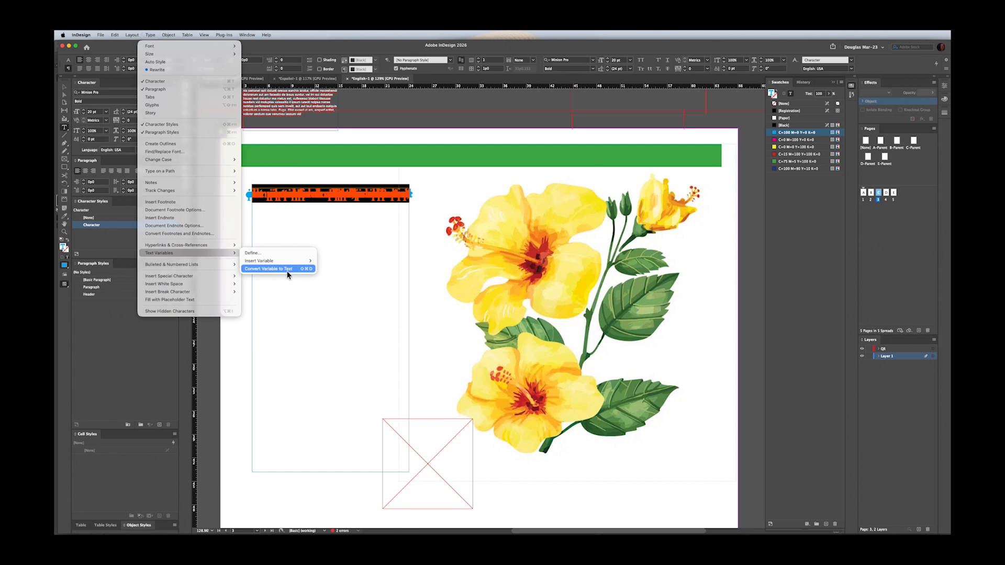
click(287, 270)
key(super+shift+a)
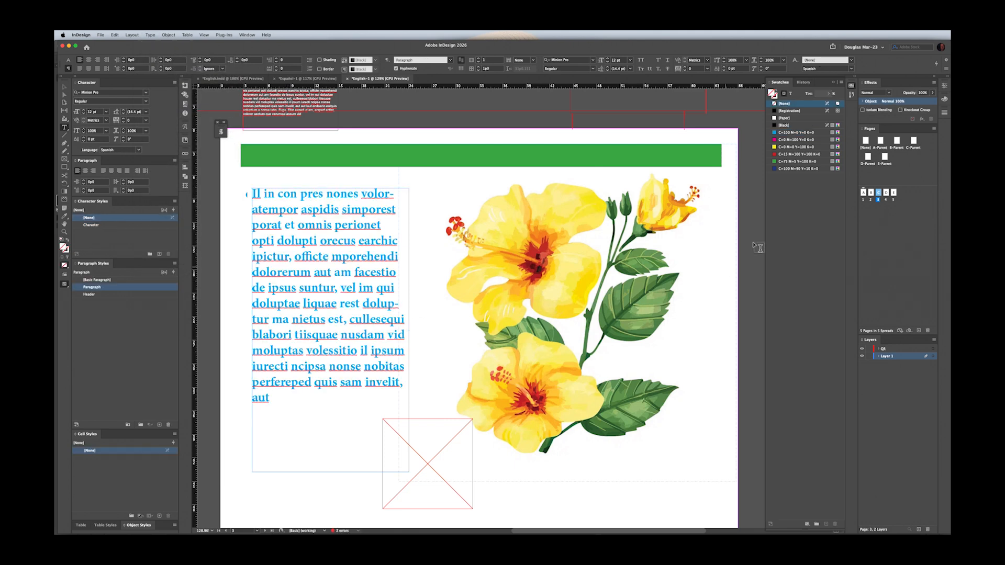
Select the QR frame on page 3, then hide and re-show the QR layer to check what it holds.
click(425, 442)
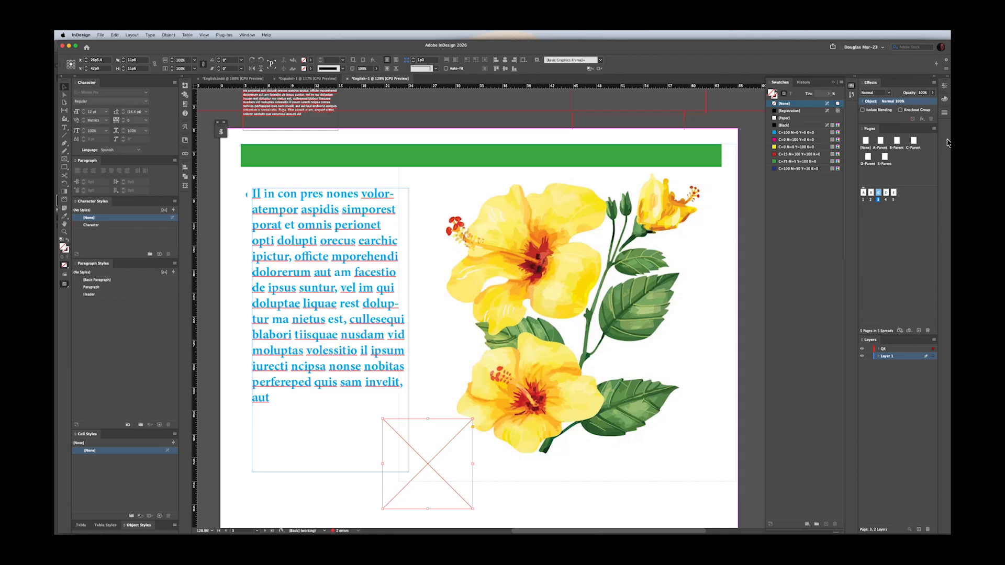
click(862, 349)
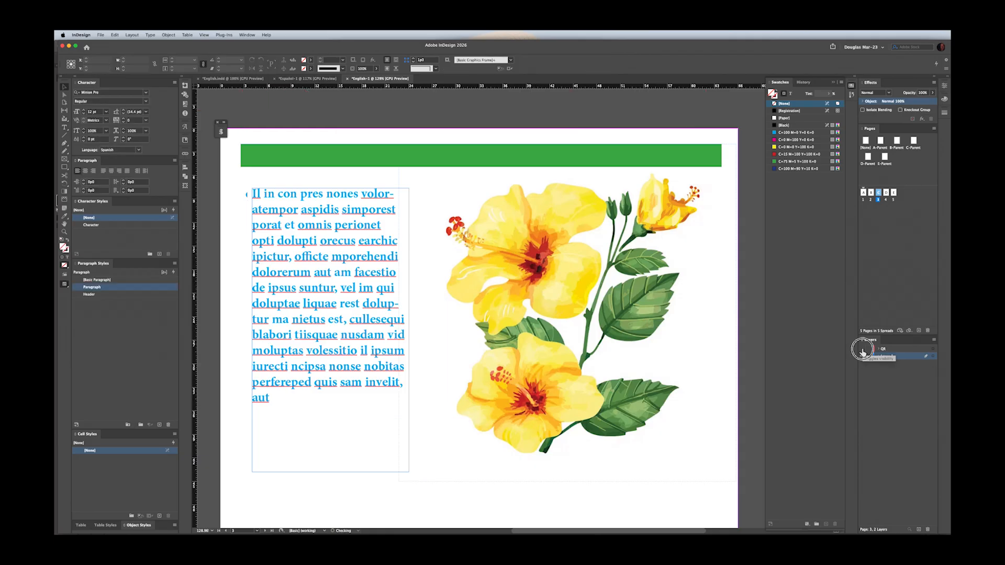
click(862, 349)
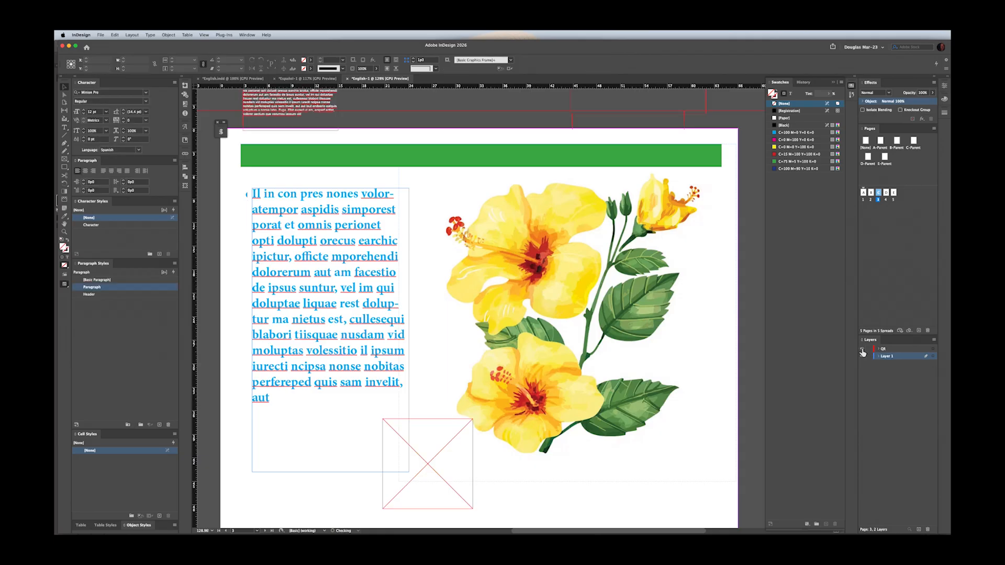
Go to page 5 and convert the variables in the blue text and the curved text frame to normal text.
double_click(894, 194)
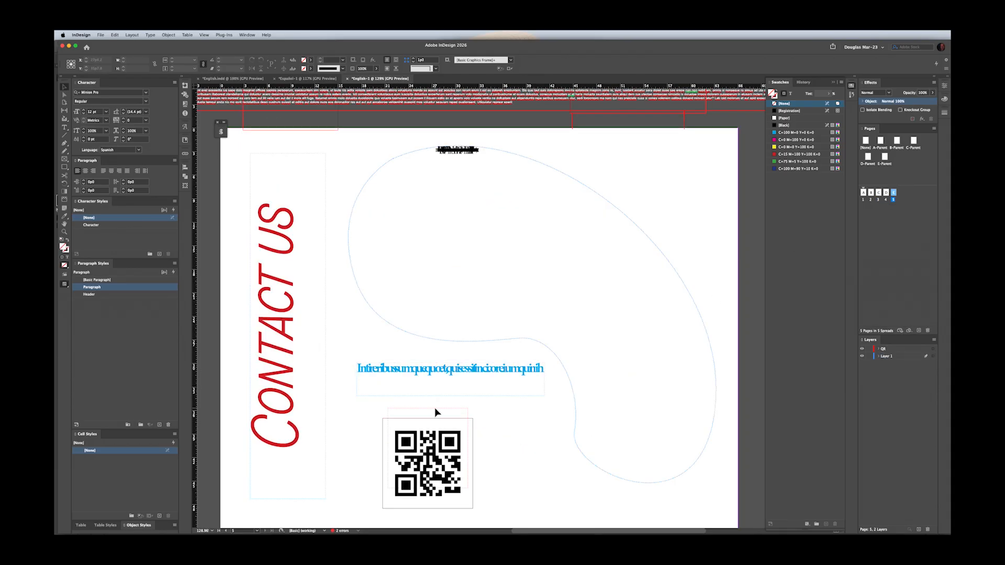
click(435, 373)
triple_click(434, 370)
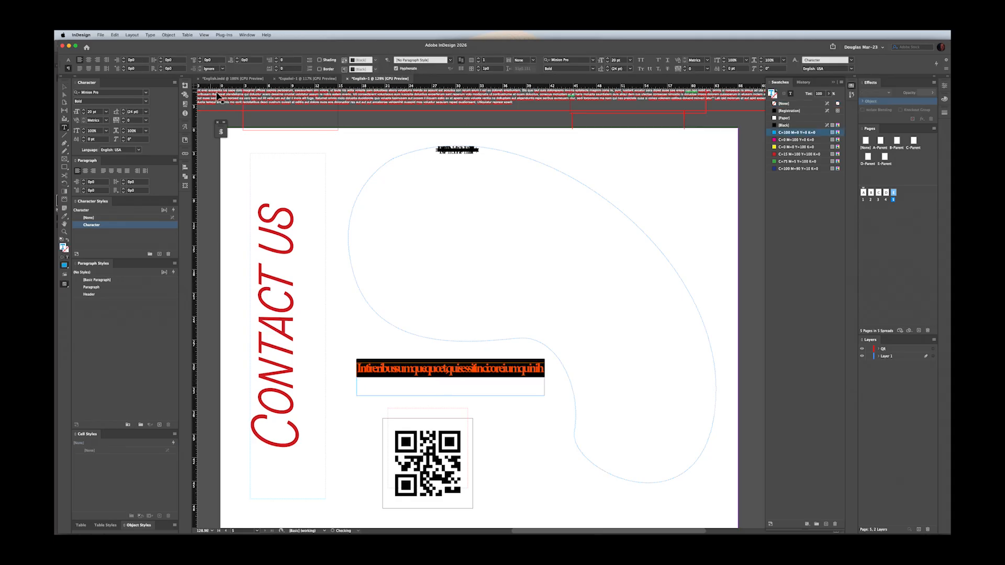
key(Escape)
click(462, 162)
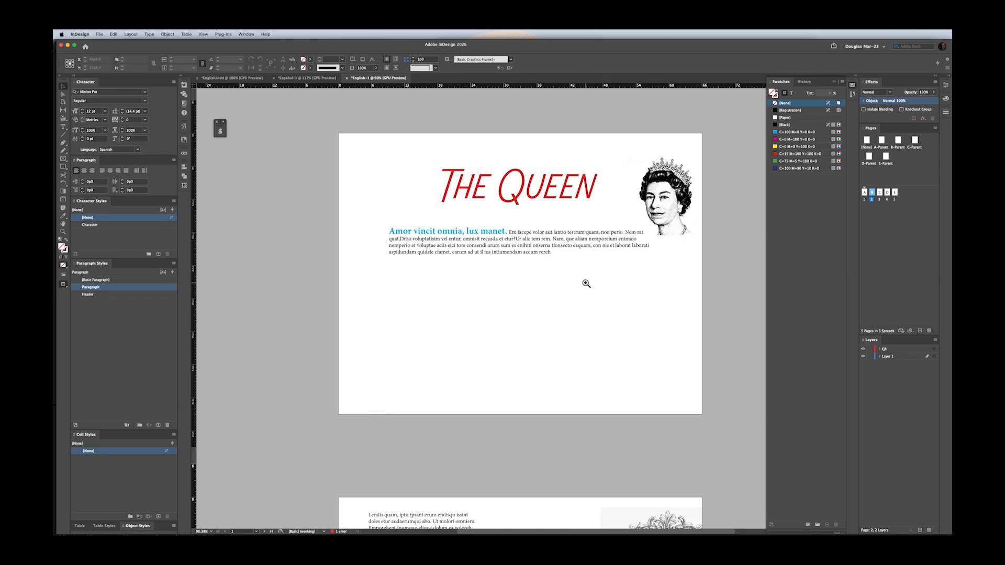
Page through the merged document from page 2 to page 5 and back to page 1 to examine the layouts.
drag(586, 283, 581, 283)
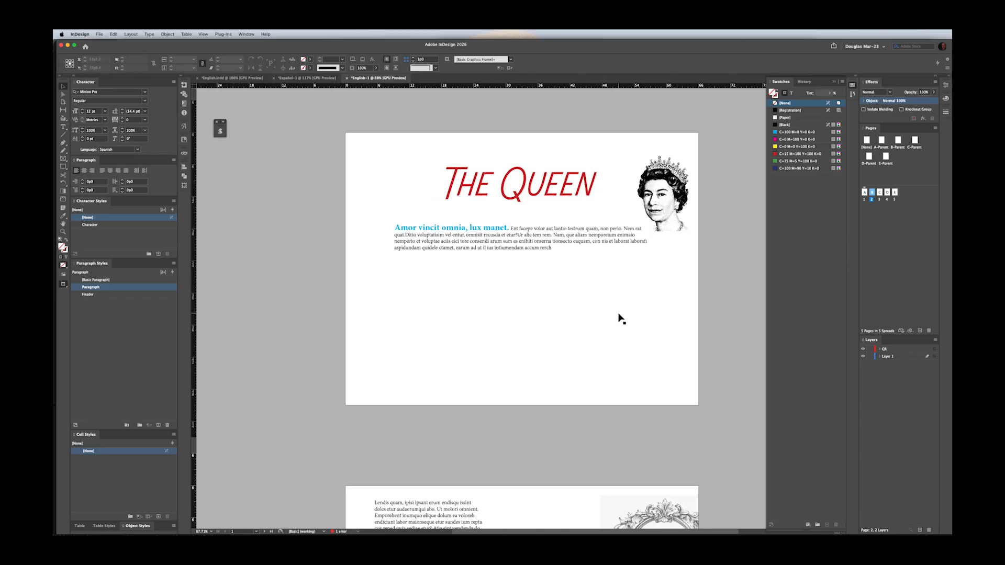
key(alt+Page_Down)
key(alt+Page_Down)
key(alt+Page_Down)
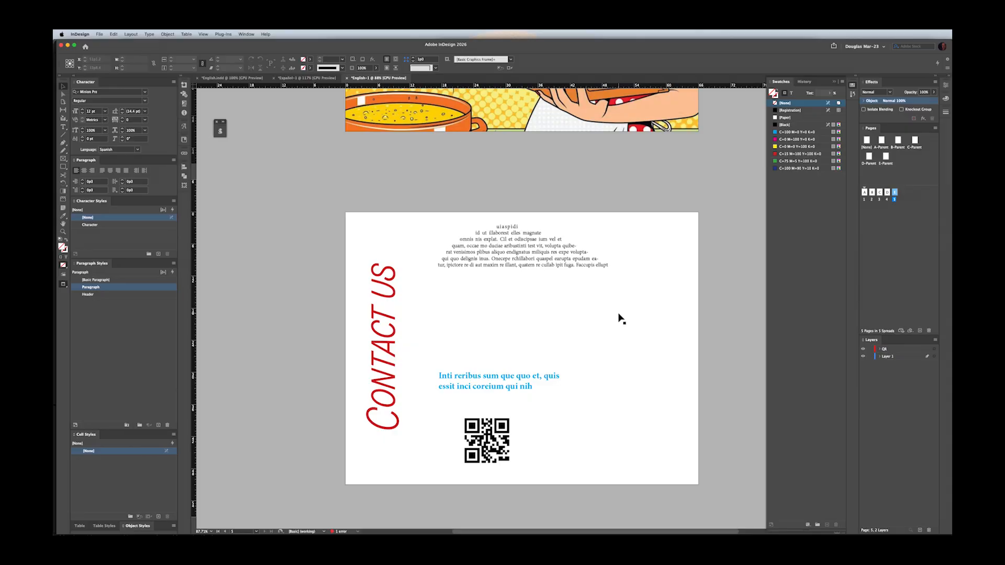
key(alt+Page_Up)
key(alt+Page_Up)
key(alt+Page_Up)
key(alt+Page_Up)
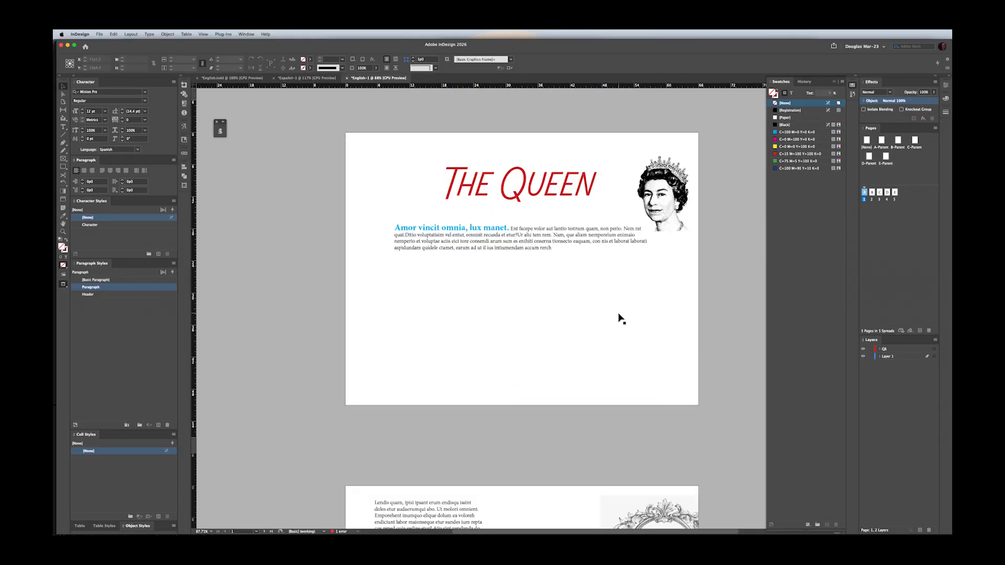
On A-Parent, draw a background rectangle about 74 by 57 picas beyond the page edges and fill it with yellow C=0 M=0 Y=100 K=0 at 20% tint.
click(603, 272)
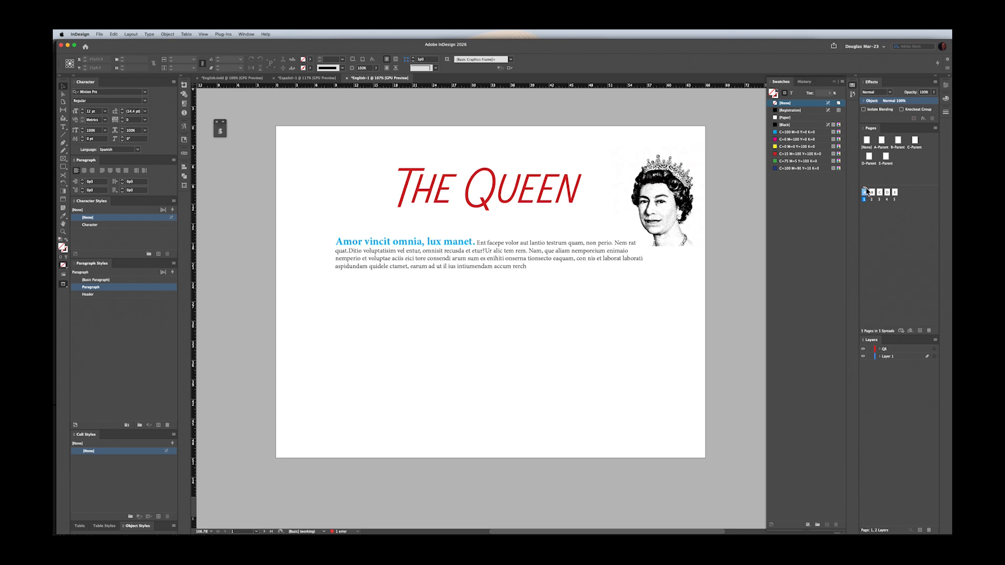
double_click(882, 140)
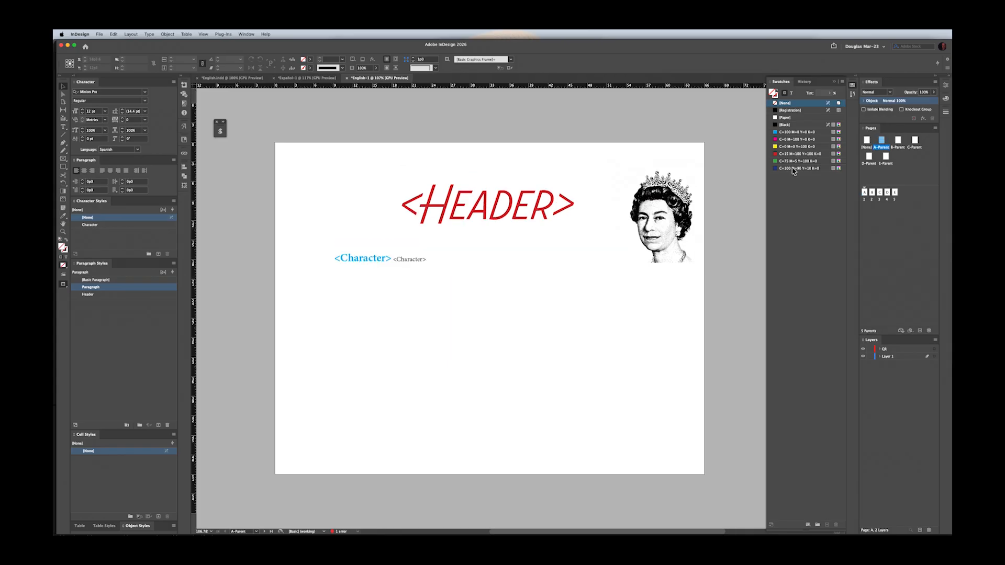
drag(262, 120, 746, 493)
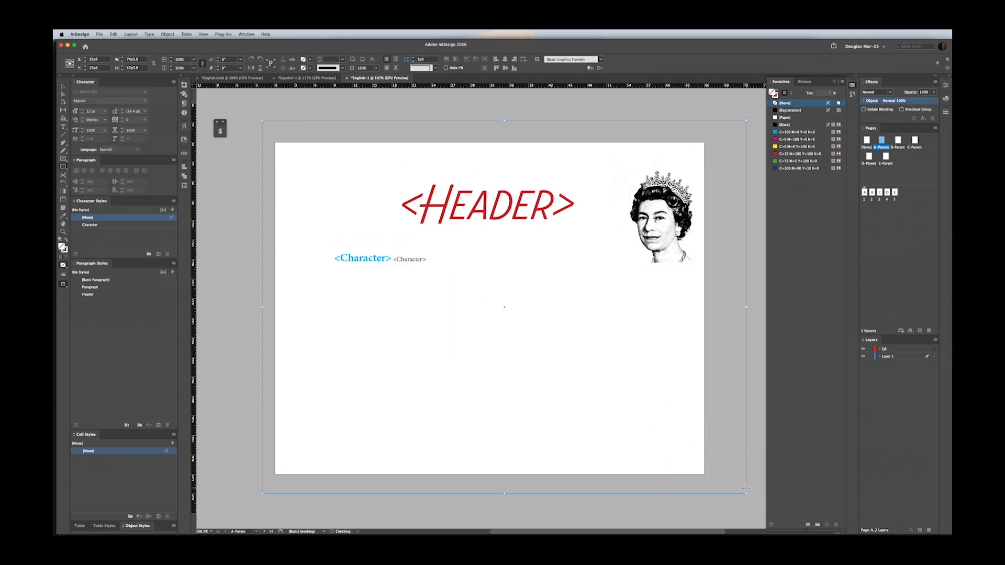
click(804, 147)
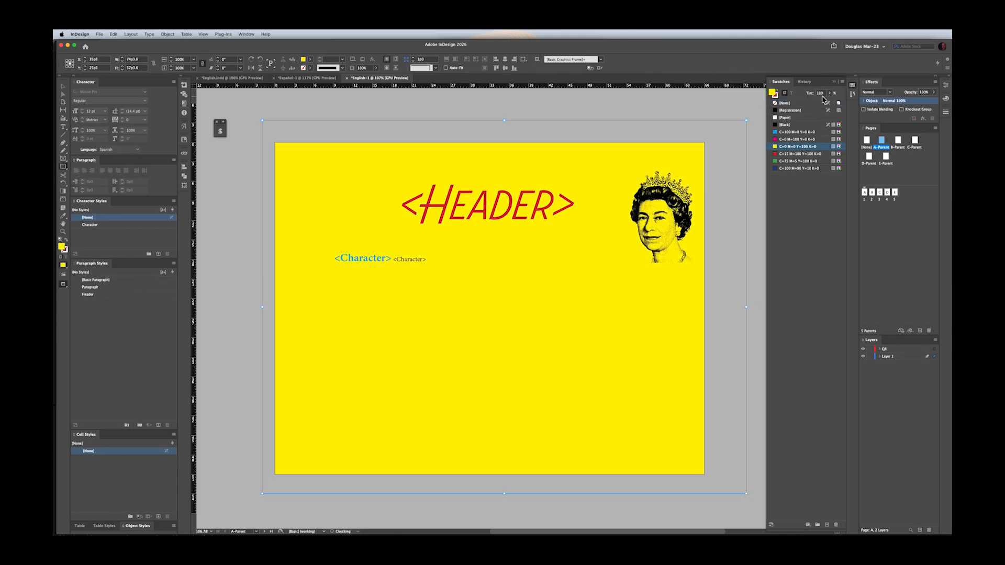
key(Return)
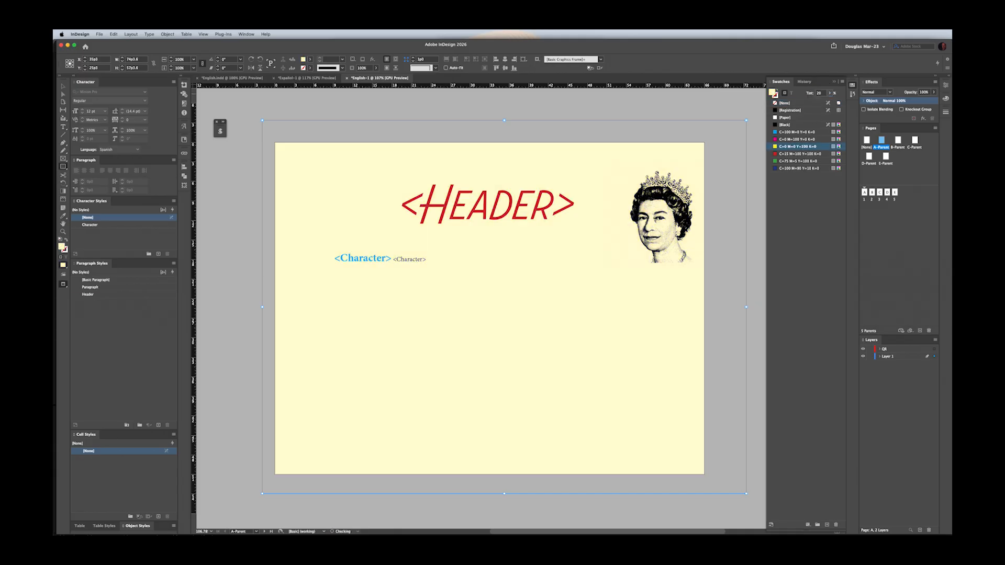
key(super+shift+a)
On A-Parent, move the header frame up slightly and enlarge it by about half, then view page 1.
key(v)
drag(463, 219, 462, 201)
key(s)
drag(646, 284, 730, 334)
key(super+shift+a)
double_click(864, 193)
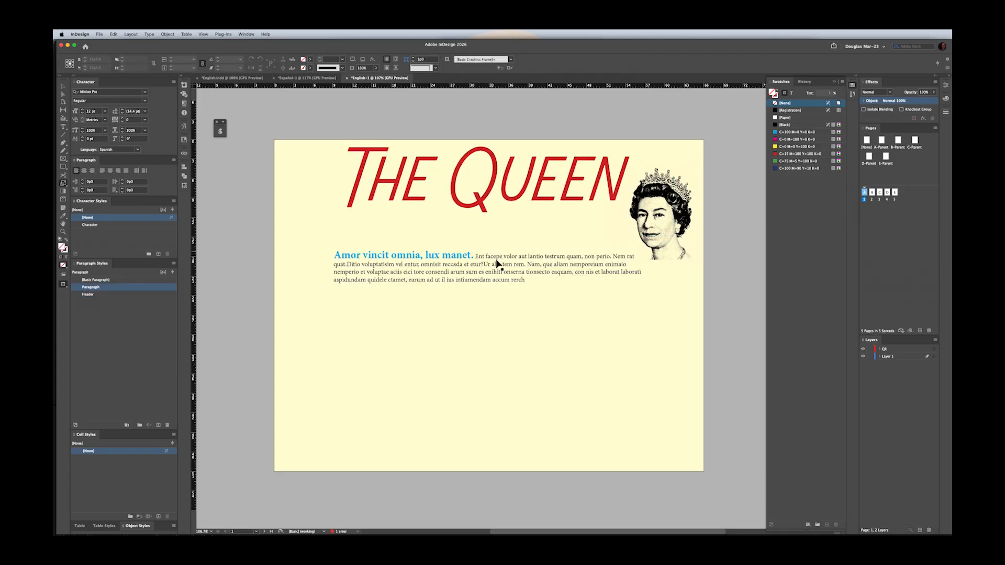
Replace the end of page 1's body text, from within the word "tionsecto" onward, with "asdfasdf asdf asdf asdff".
click(473, 289)
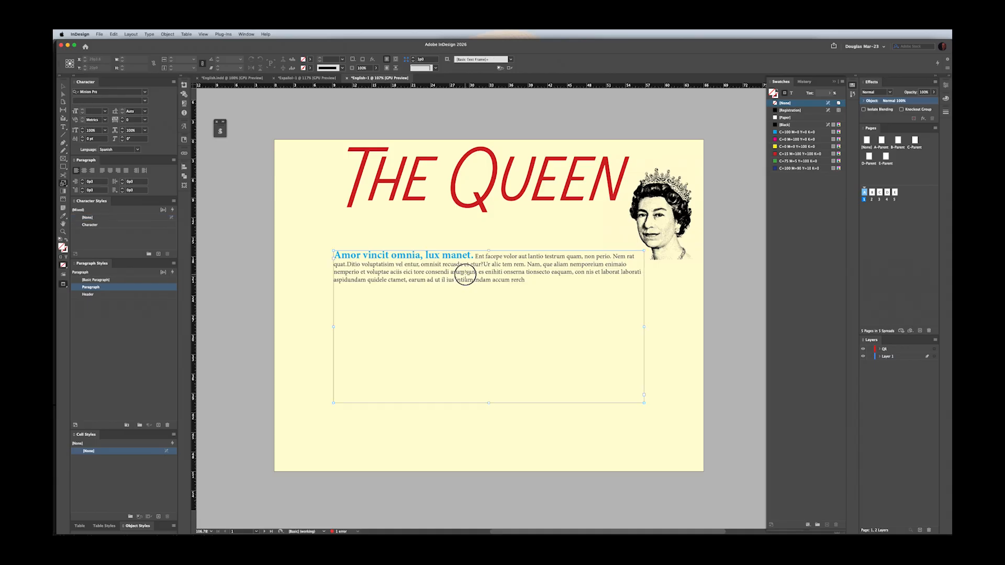
key(super+shift+a)
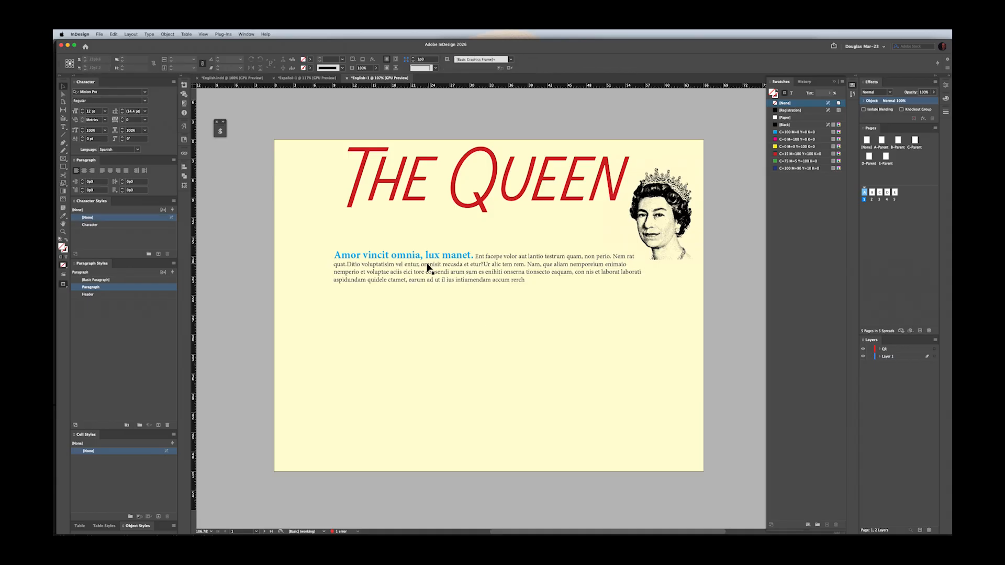
click(423, 267)
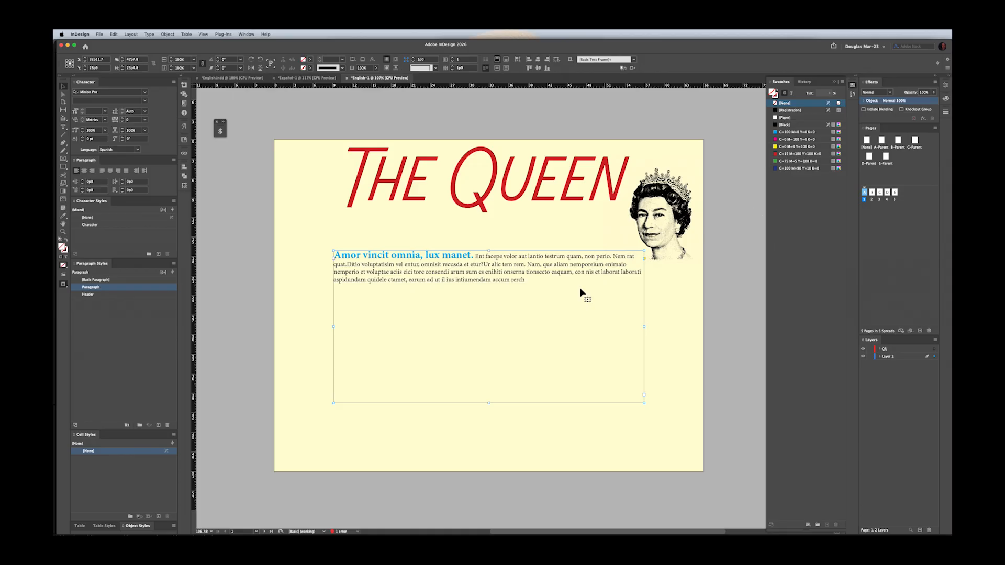
double_click(534, 272)
drag(534, 273, 543, 280)
text(asd)
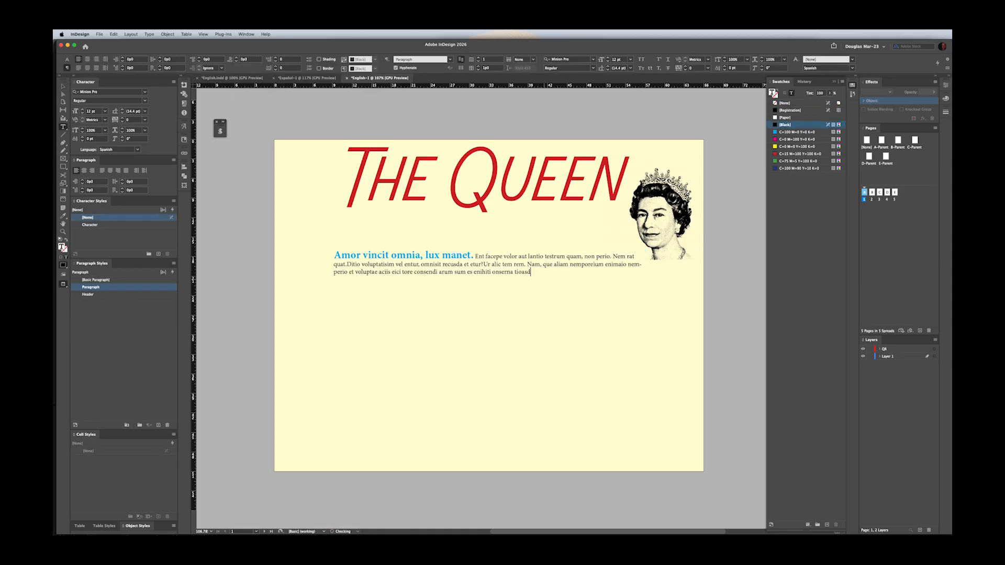
text(fasdf asdf asdf asdff)
click(895, 159)
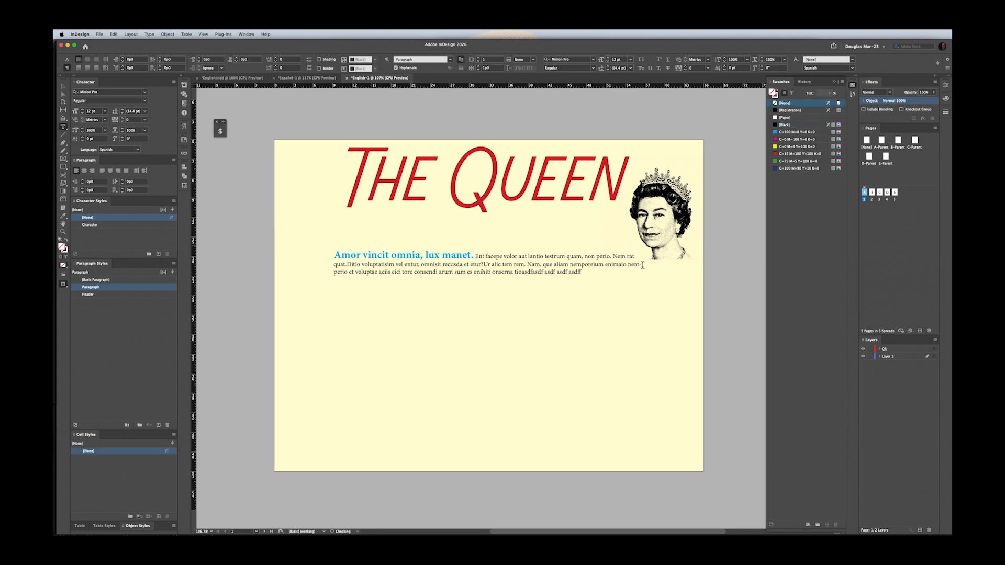
key(v)
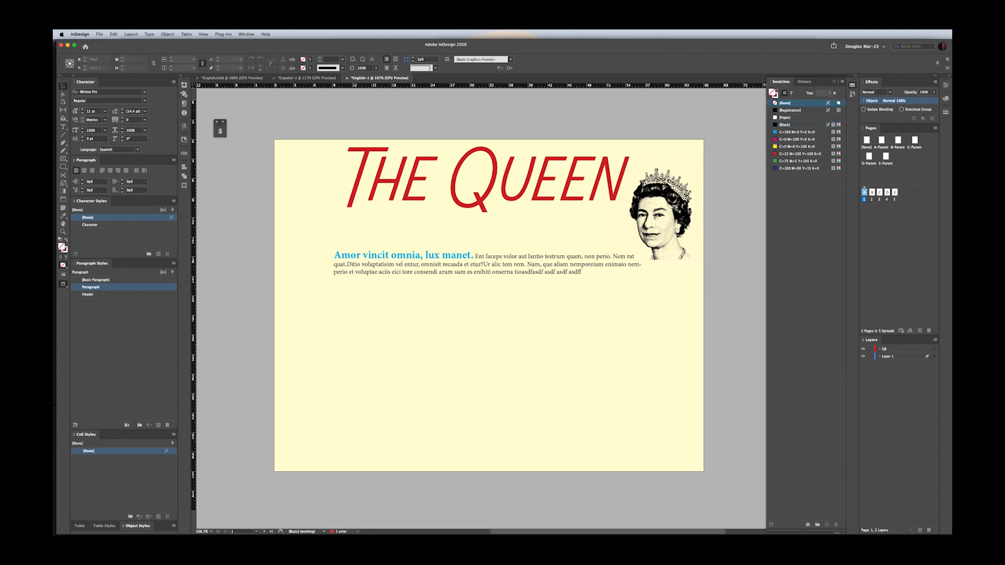
On A-Parent, move the body text frame into the page's lower half and adjust its position after checking page 1.
double_click(882, 141)
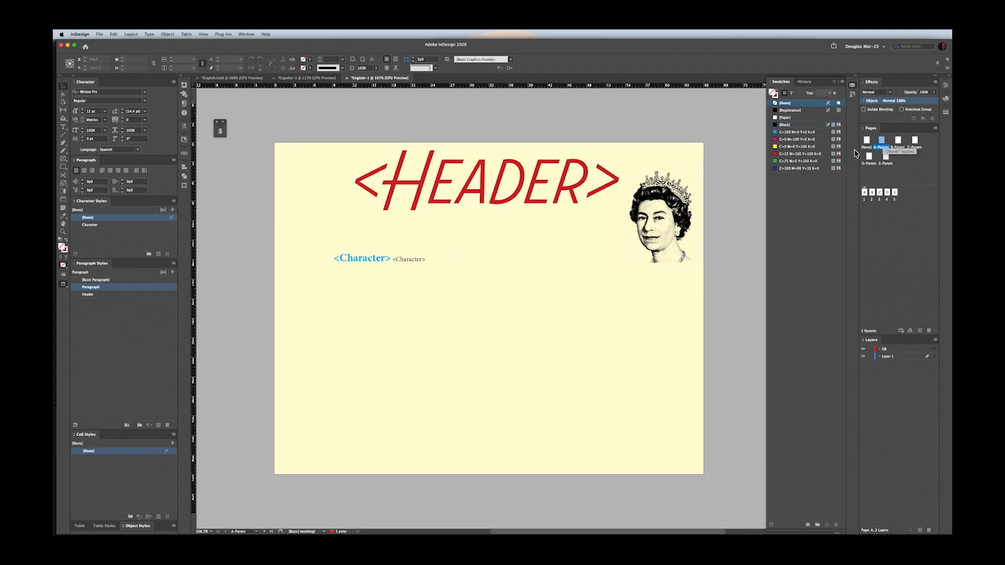
drag(424, 269, 417, 341)
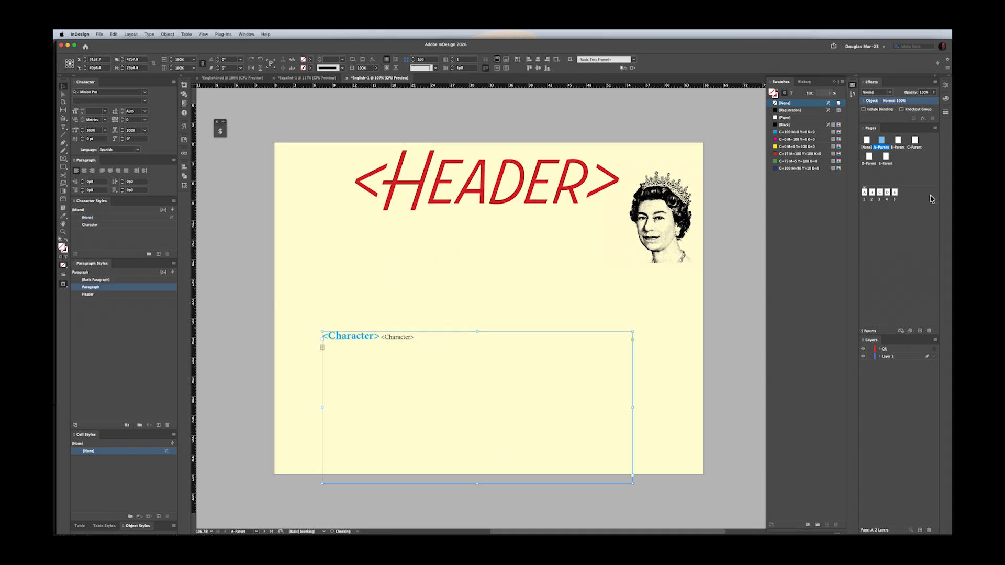
double_click(864, 192)
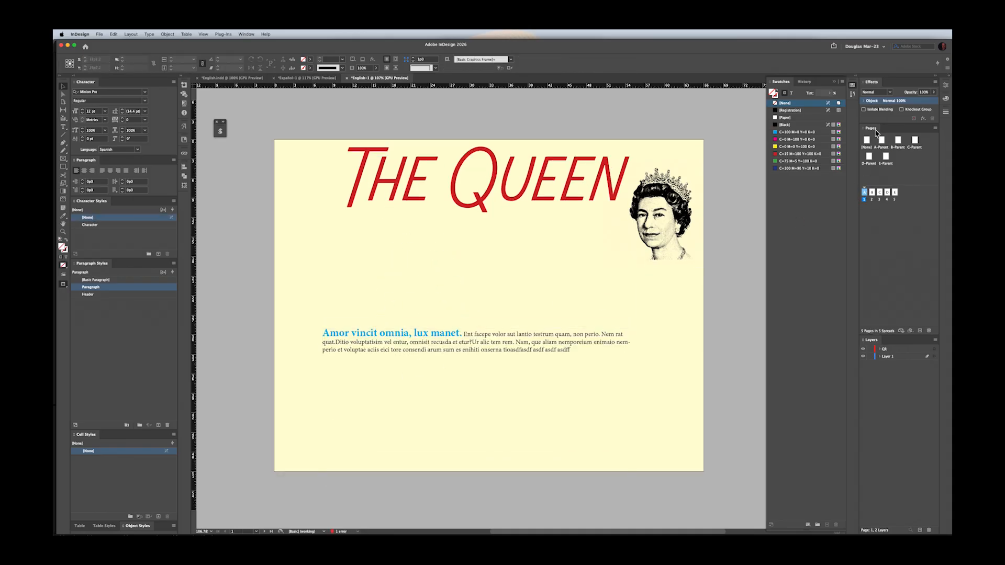
double_click(883, 141)
drag(393, 338, 409, 319)
Rotate A-Parent's body text frame about 11.5° and shrink it to about half size, then view page 1.
key(r)
drag(679, 287, 567, 302)
key(s)
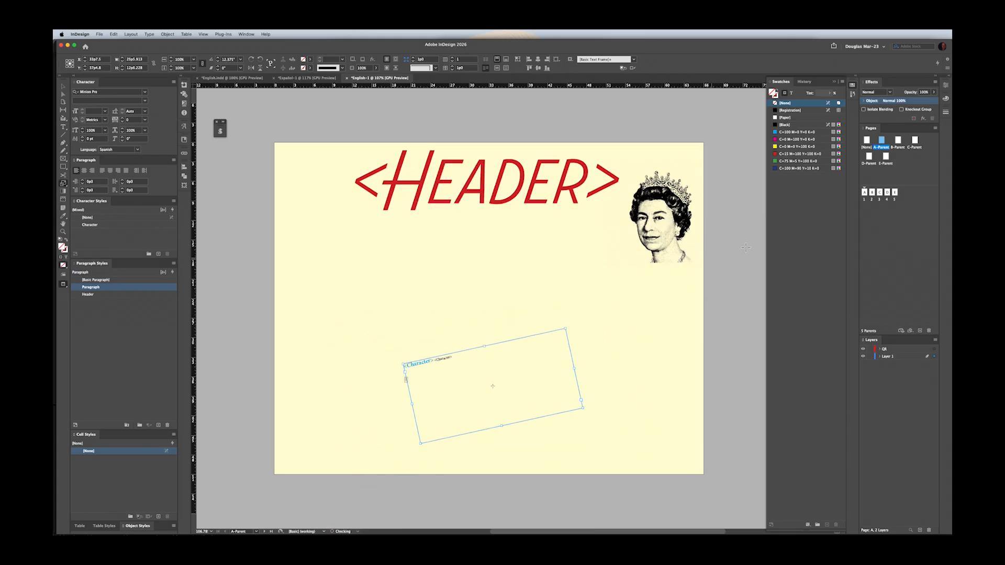
key(super+shift+a)
double_click(864, 192)
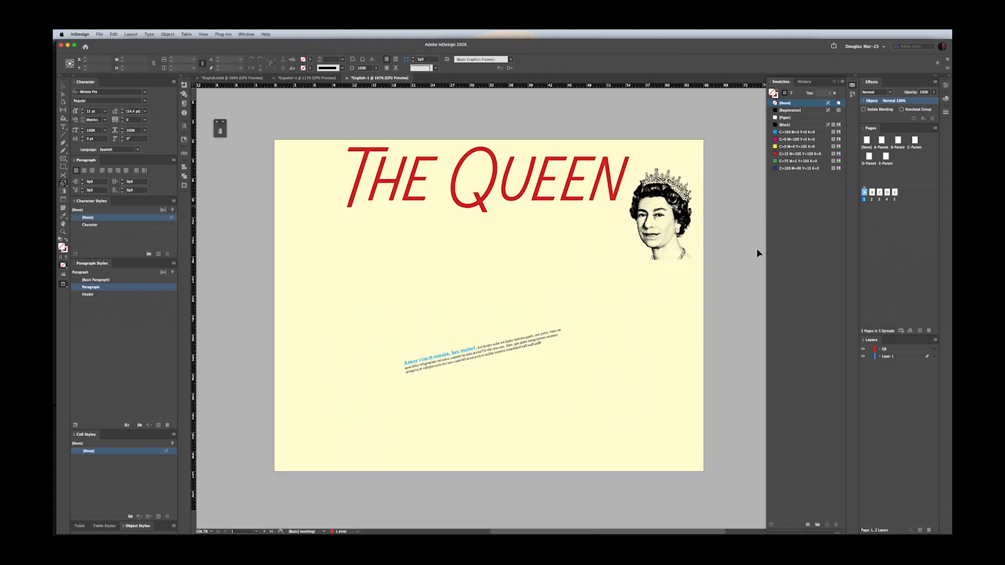
Undo the rotation and scaling of A-Parent's body text frame.
key(super+z)
key(super+z)
key(super+z)
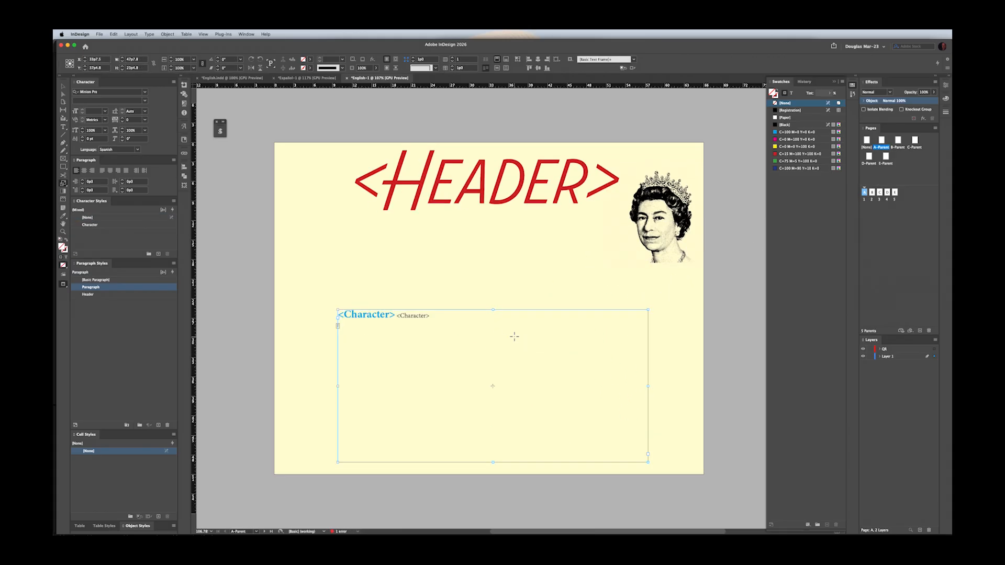
Undo the earlier moves of A-Parent's body text frame, deselect it, and view page 1.
key(super+z)
key(super+z)
key(super+shift+a)
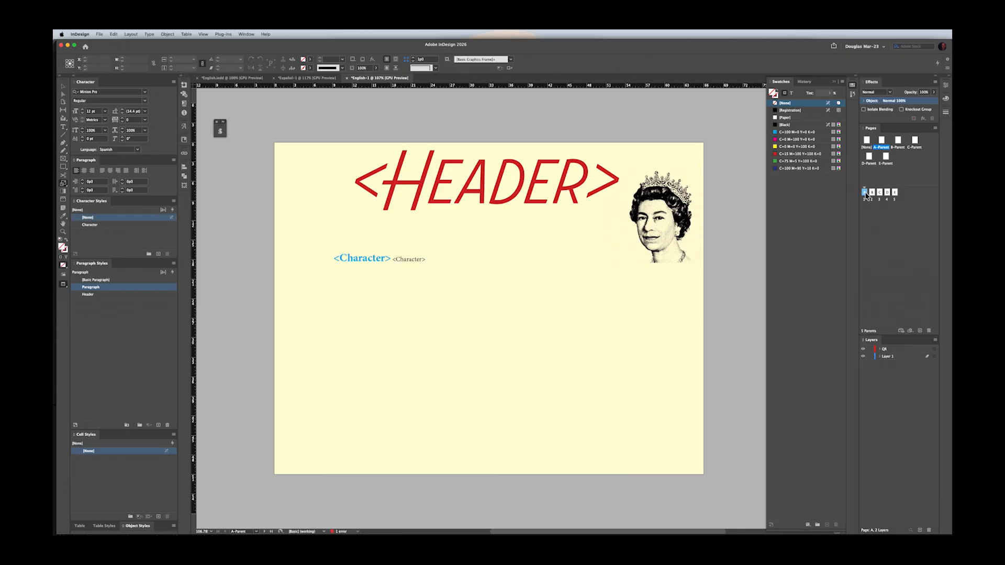
double_click(865, 194)
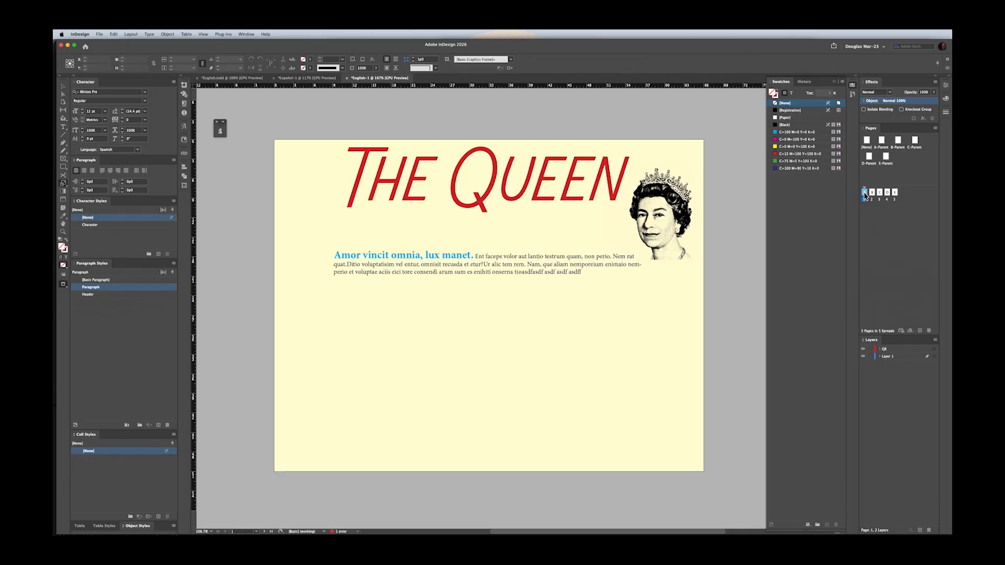
Examine page 1's body text frame and its text up close, then return to the full page view.
click(448, 269)
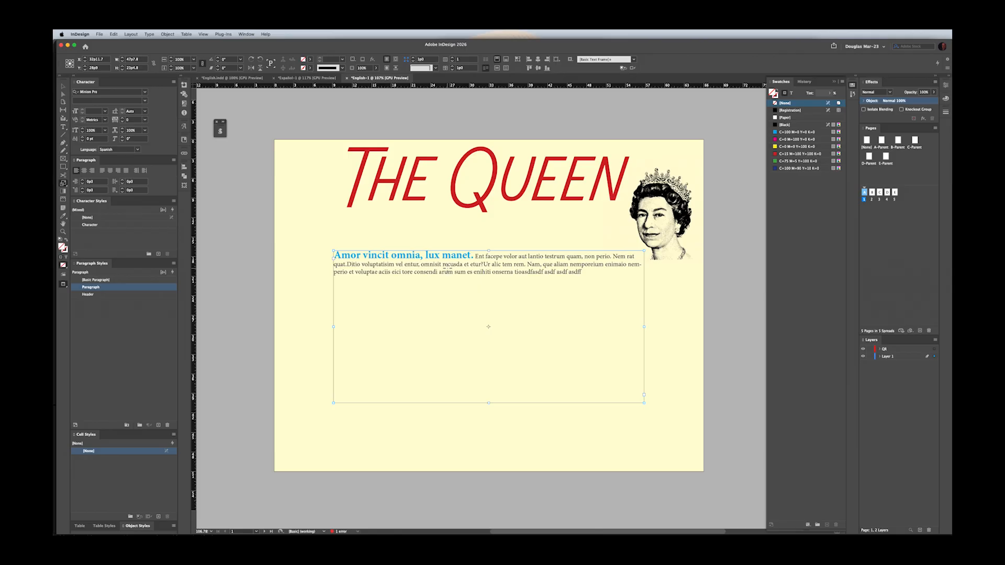
key(z)
drag(330, 242, 522, 347)
drag(400, 317, 405, 316)
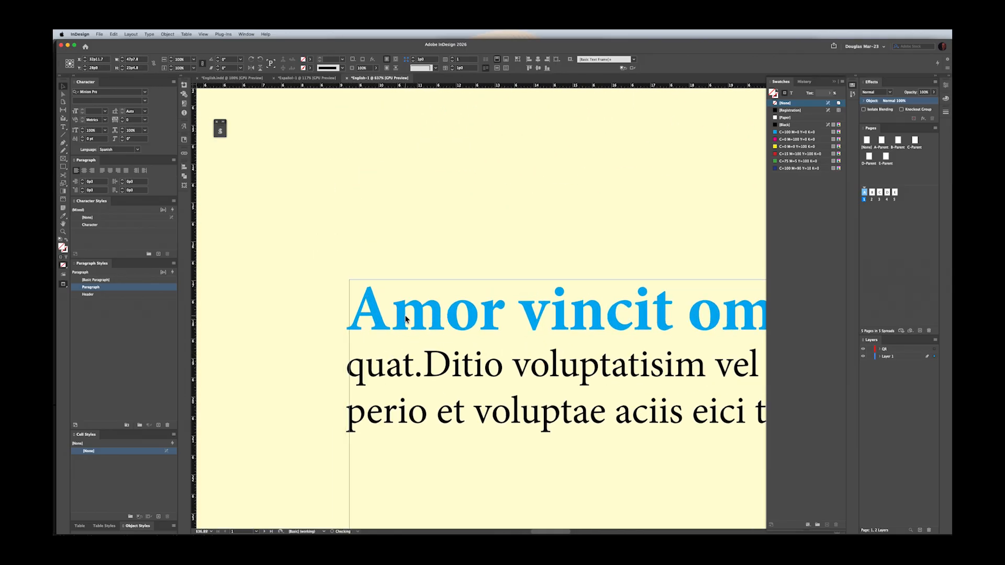
key(z)
drag(559, 341, 310, 276)
drag(689, 253, 624, 302)
drag(574, 222, 656, 292)
On A-Parent, rotate the body text frame to 17° and enlarge it to about double size.
double_click(882, 140)
click(488, 262)
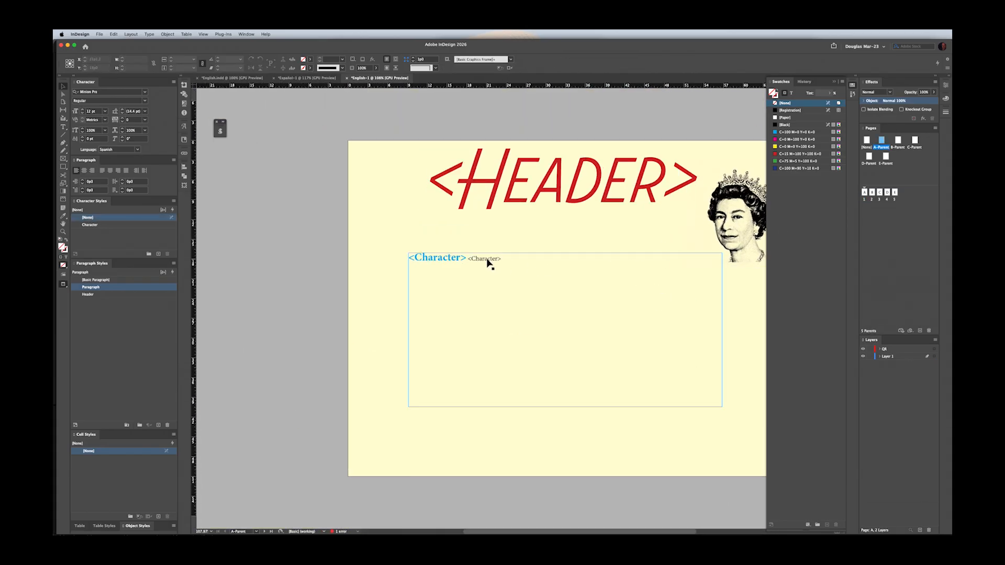
key(r)
drag(673, 213, 641, 212)
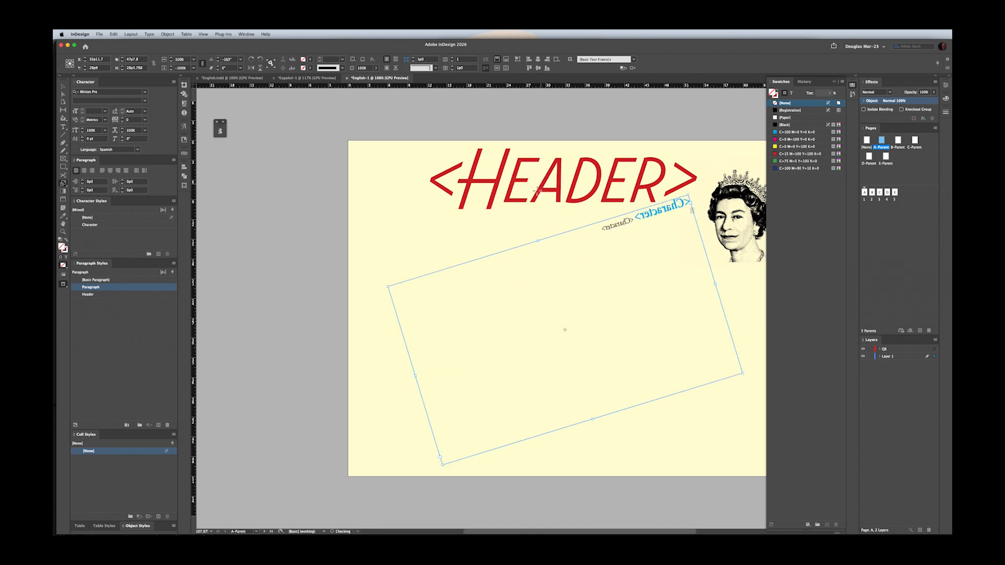
drag(629, 183, 632, 179)
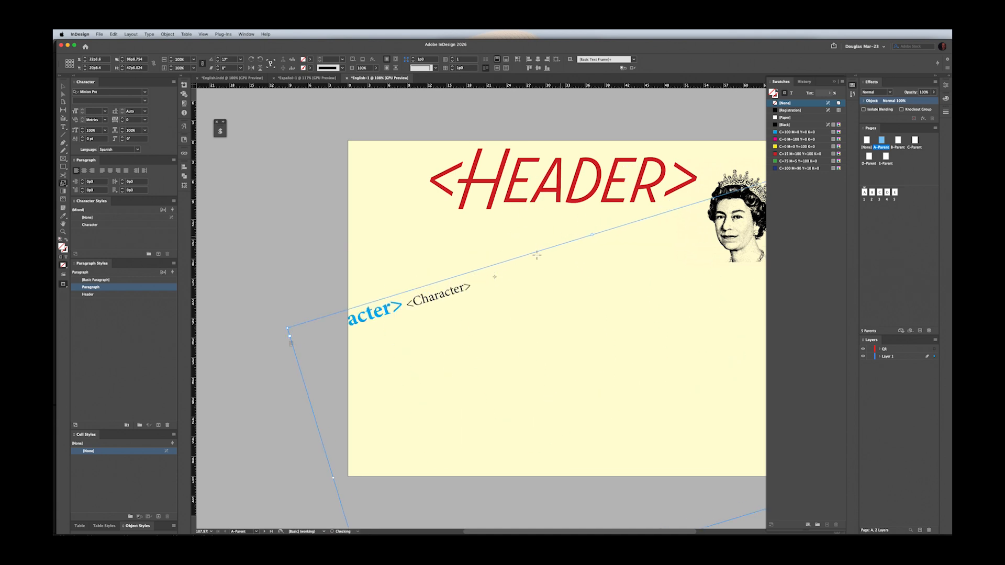
Move A-Parent's enlarged body text frame slightly, then view page 1 and shift its body text frame.
key(v)
drag(447, 303, 466, 297)
key(super+shift+a)
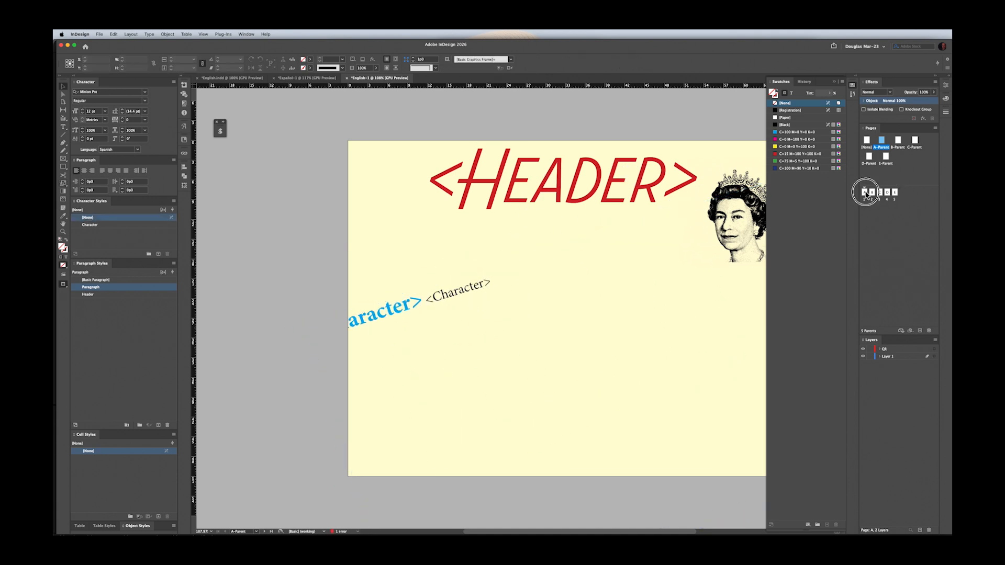
double_click(864, 192)
drag(388, 186, 406, 208)
Undo the moves, scaling and rotation of the body text frames on page 1 and A-Parent, and deselect.
key(super+z)
key(super+z)
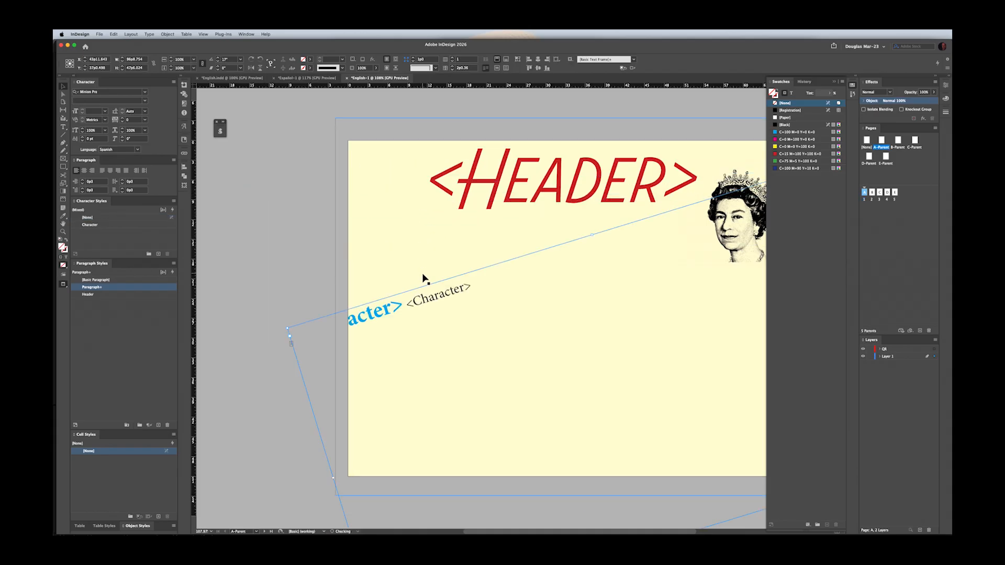
key(super+shift+z)
key(super+shift+z)
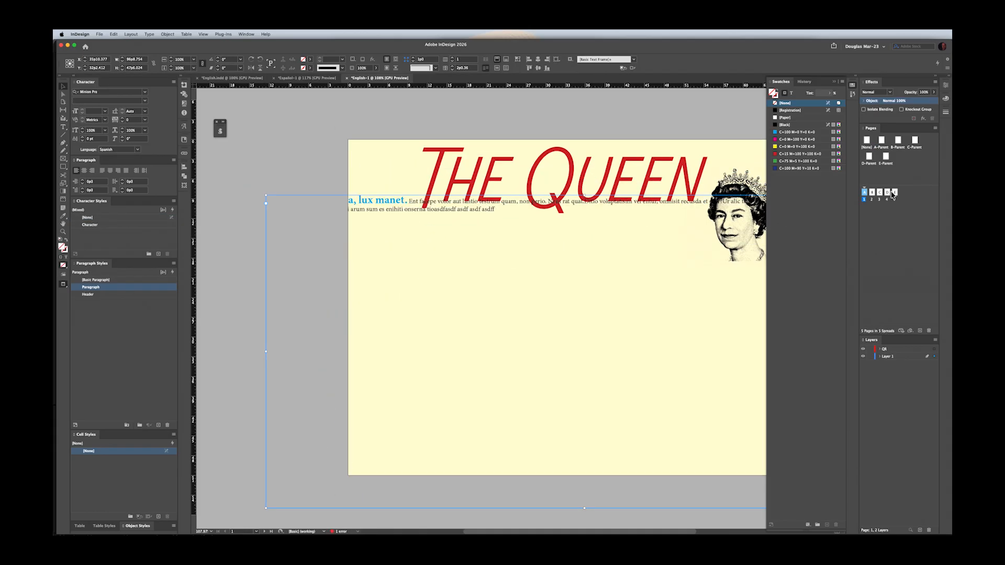
key(super+z)
key(super+z)
key(super+z)
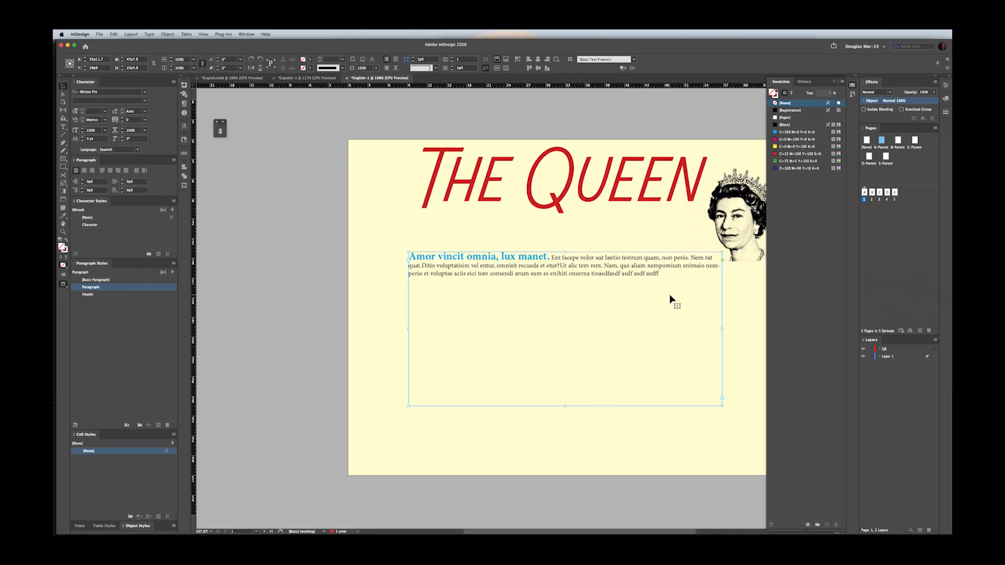
key(super+shift+a)
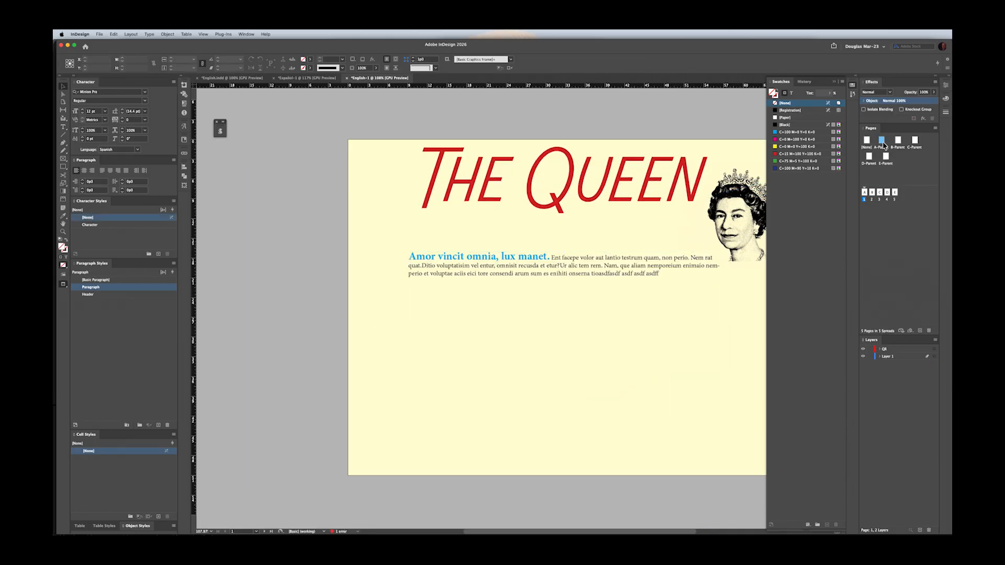
Page through pages 1 to 5 to review each merged layout, then return to page 1.
drag(643, 300, 577, 302)
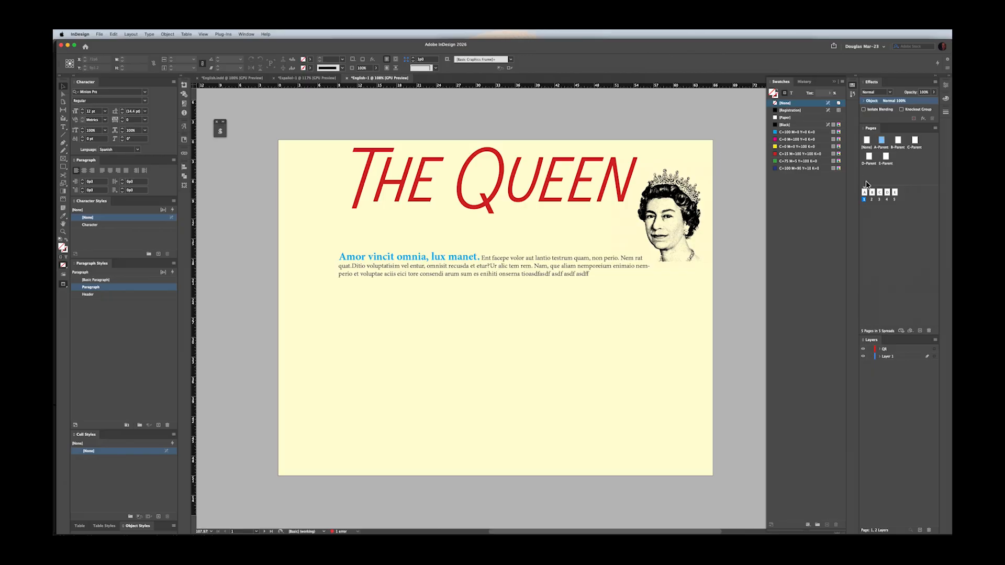
key(shift+Page_Down)
key(shift+Page_Down)
key(shift+Page_Down)
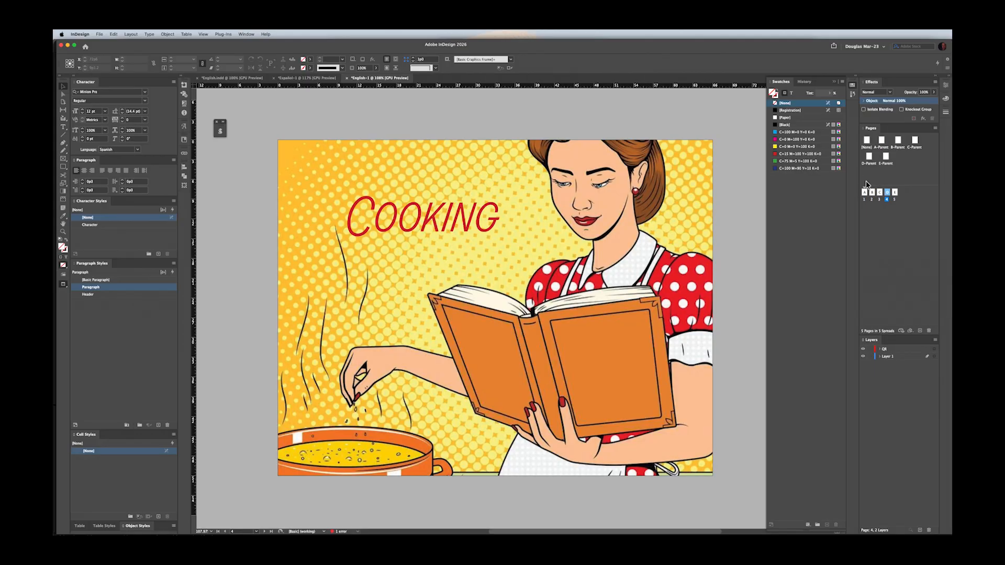
key(shift+Page_Down)
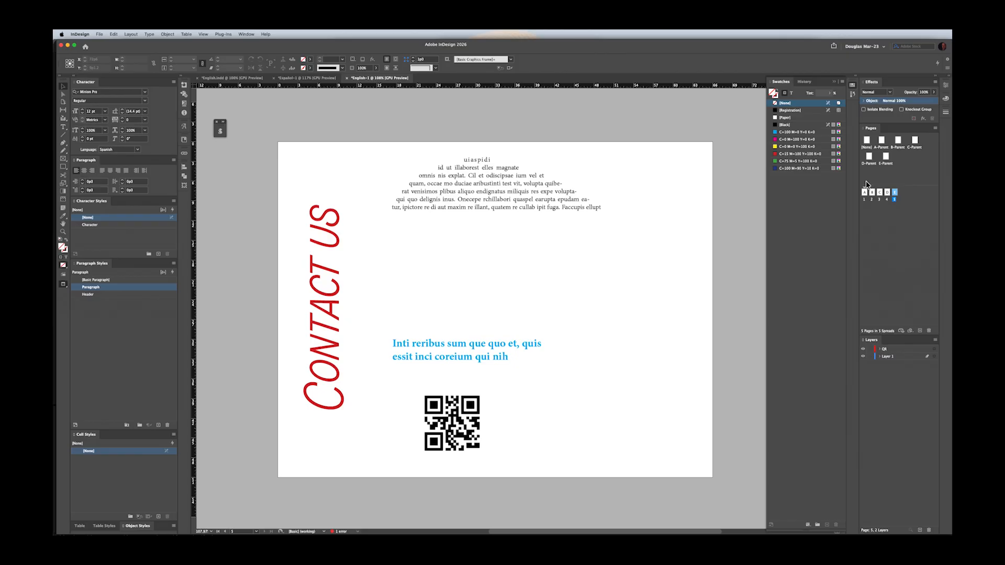
key(shift+Page_Up)
key(shift+Page_Up)
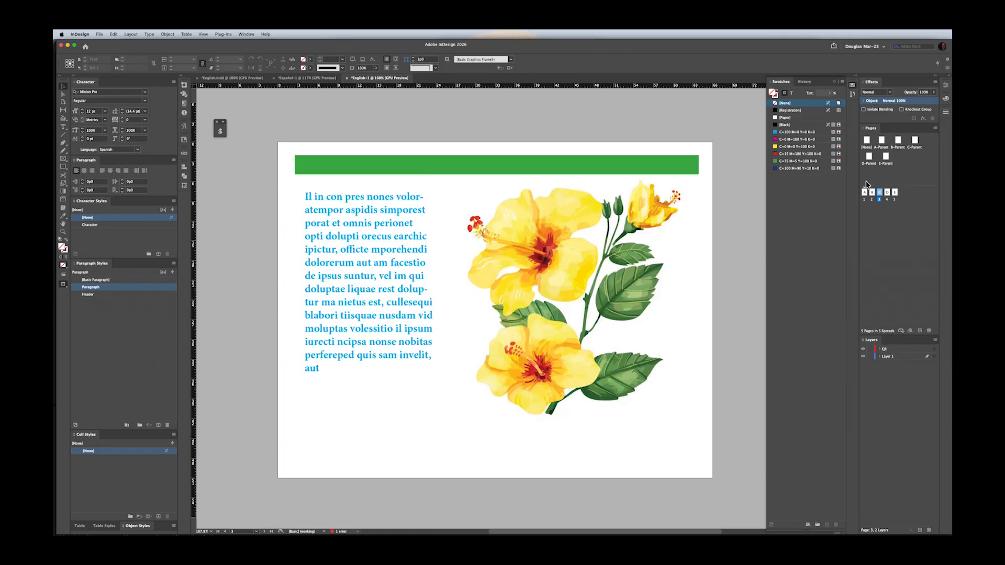
key(shift+Page_Up)
key(shift+Page_Down)
key(shift+Page_Down)
key(shift+Page_Down)
key(shift+Page_Up)
key(shift+Page_Up)
key(shift+Page_Up)
key(shift+Page_Up)
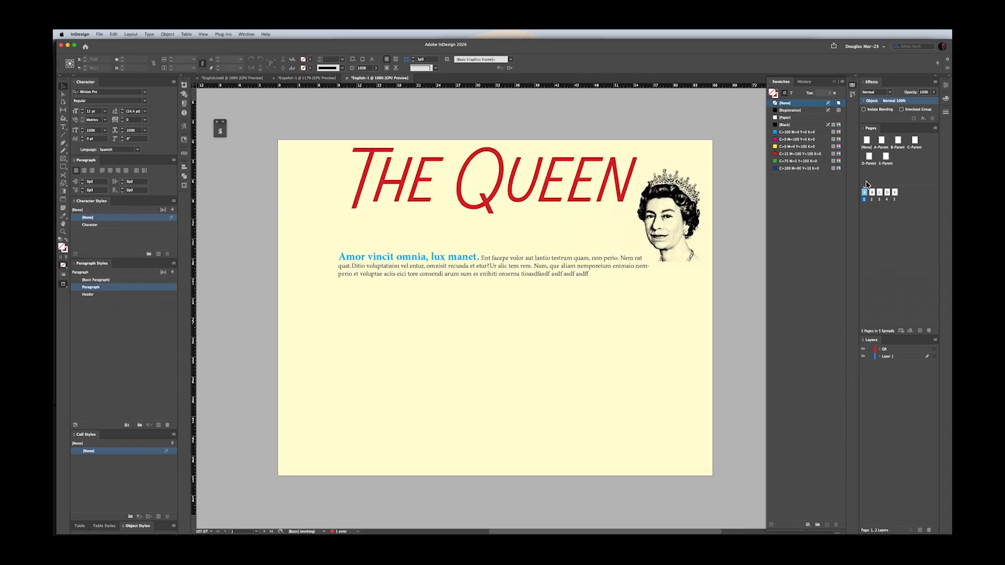